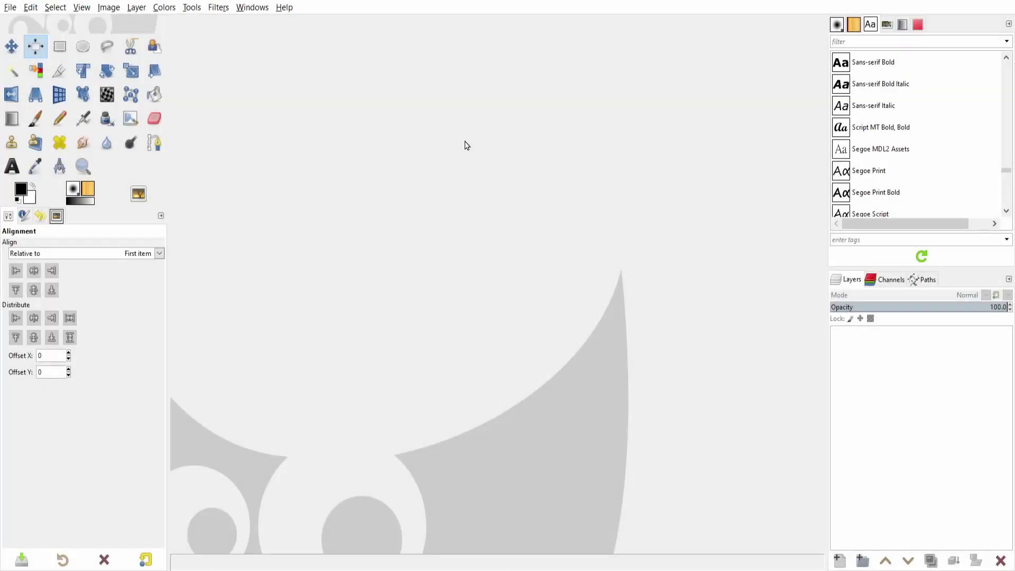
Open people webcam.png from D: > photo editing resources as a layer
{"action": "right_click", "coordinate": [465, 143]}
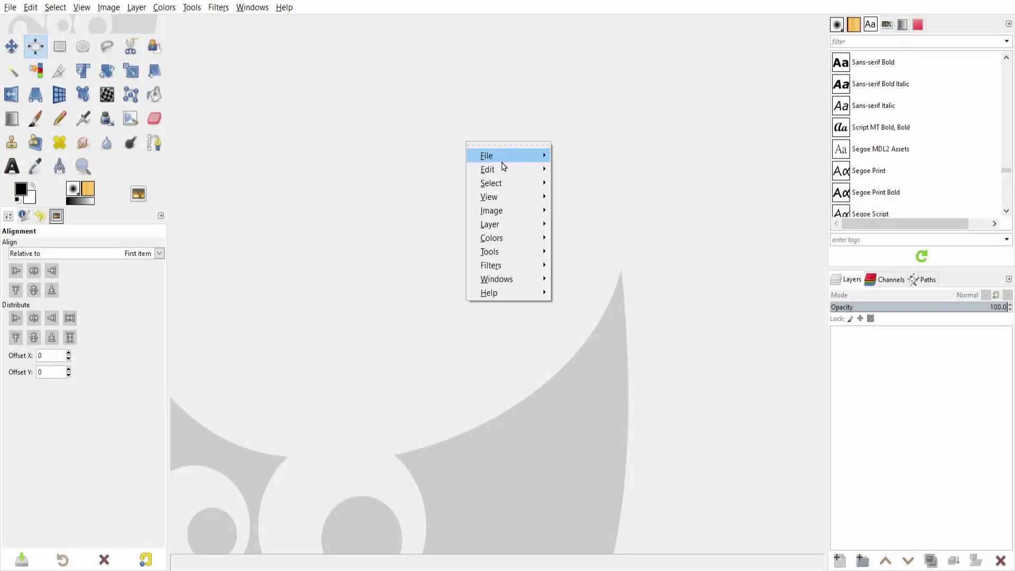
{"action": "mouse_move", "coordinate": [499, 155]}
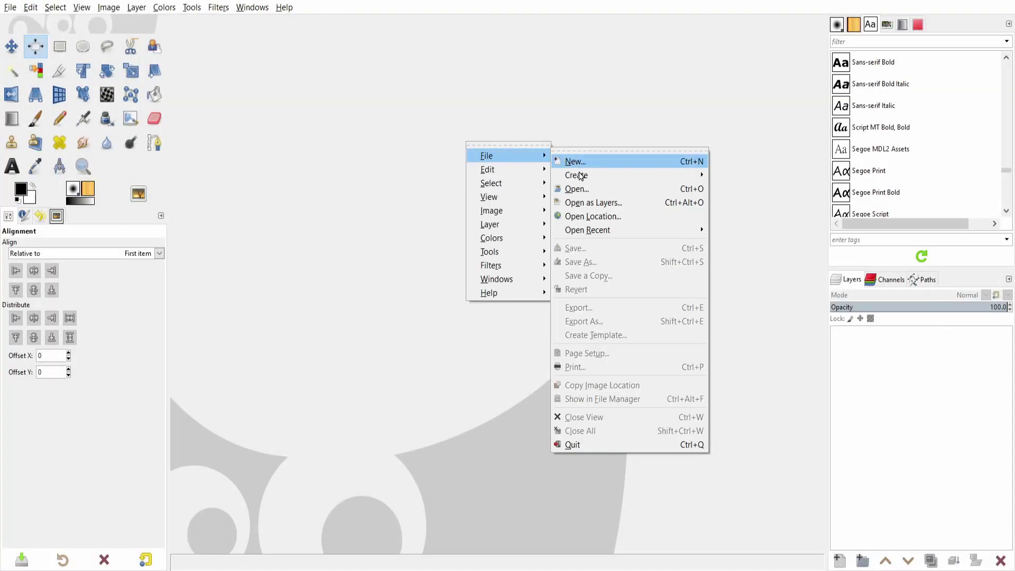
{"action": "left_click", "coordinate": [596, 202]}
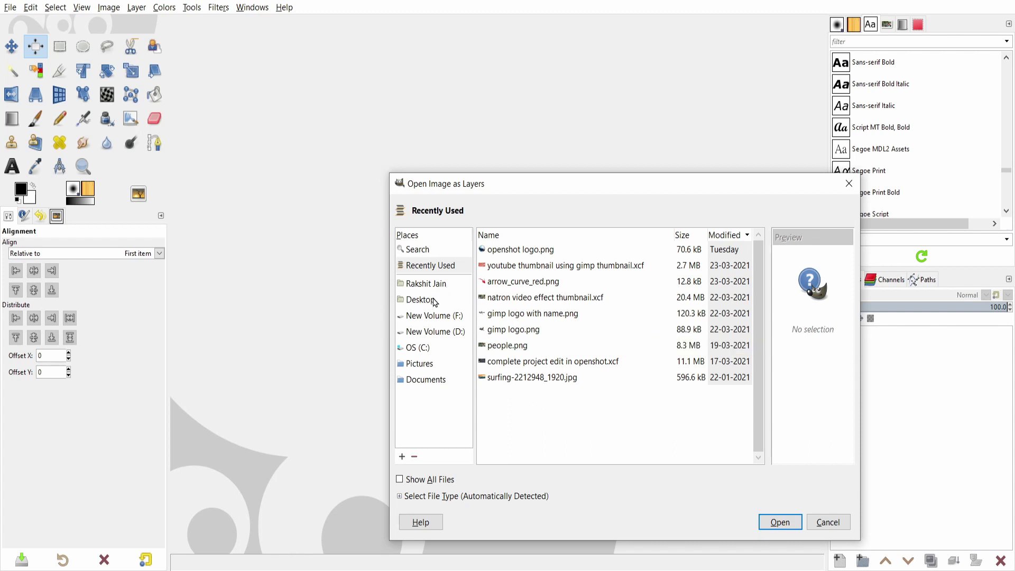
{"action": "left_click", "coordinate": [435, 319]}
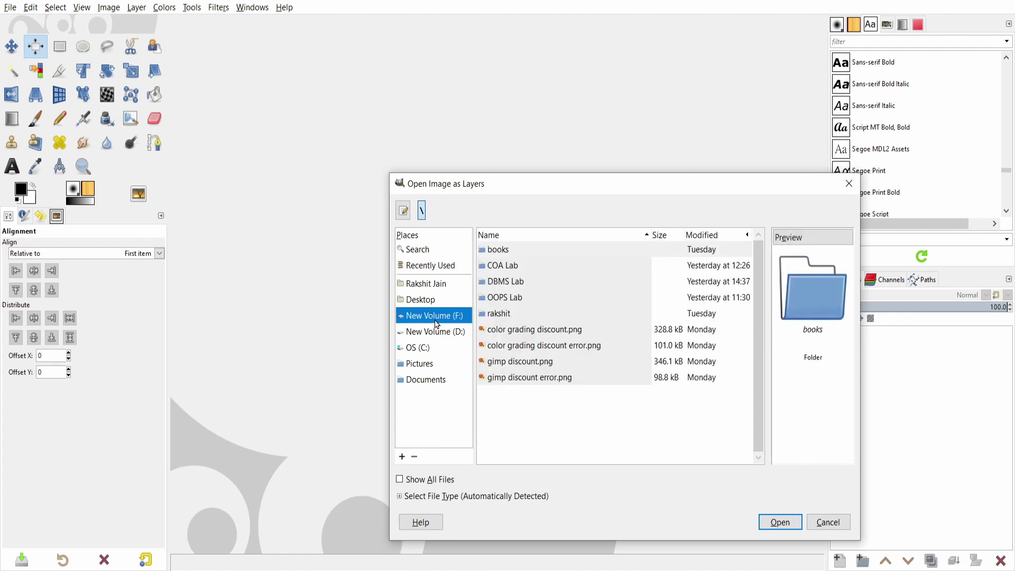
{"action": "left_click", "coordinate": [442, 333]}
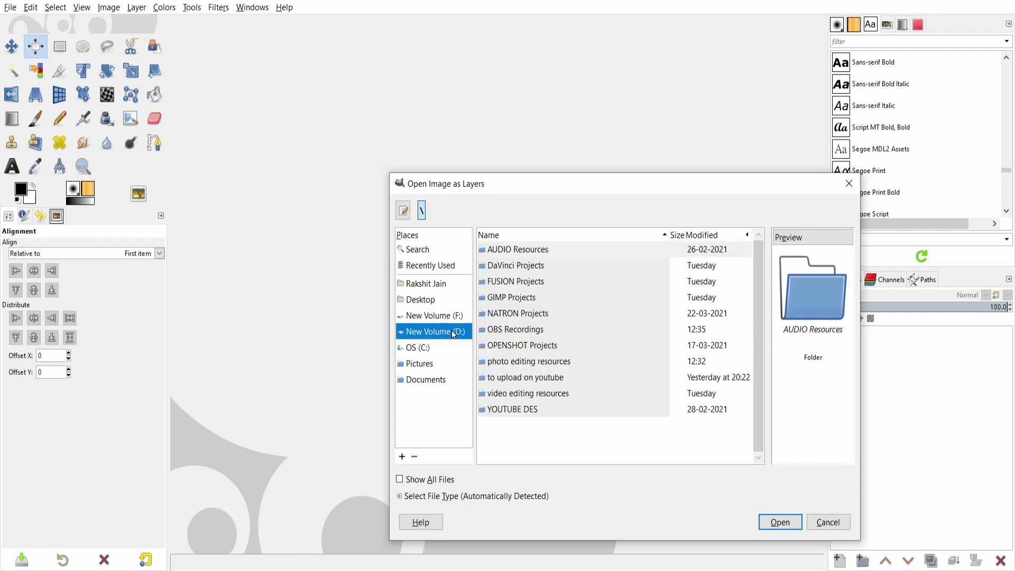
{"action": "double_click", "coordinate": [522, 362]}
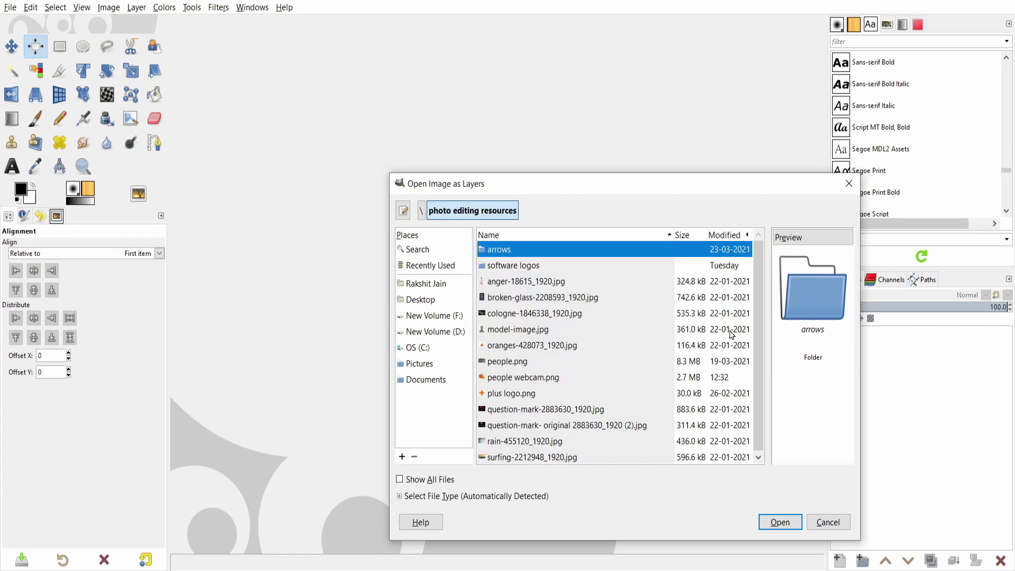
{"action": "left_click_drag", "start_coordinate": [760, 325], "coordinate": [759, 376]}
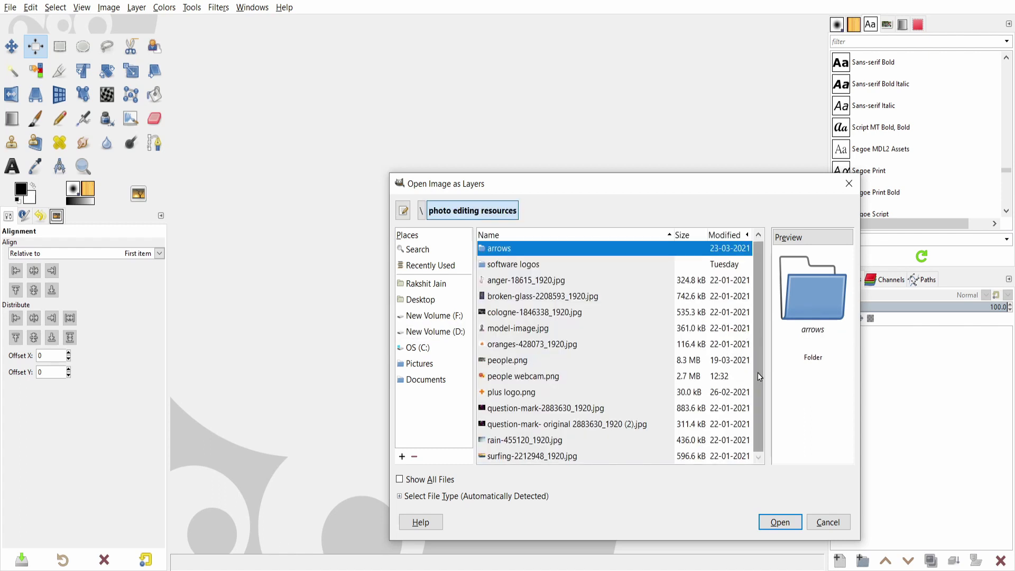
{"action": "double_click", "coordinate": [561, 379]}
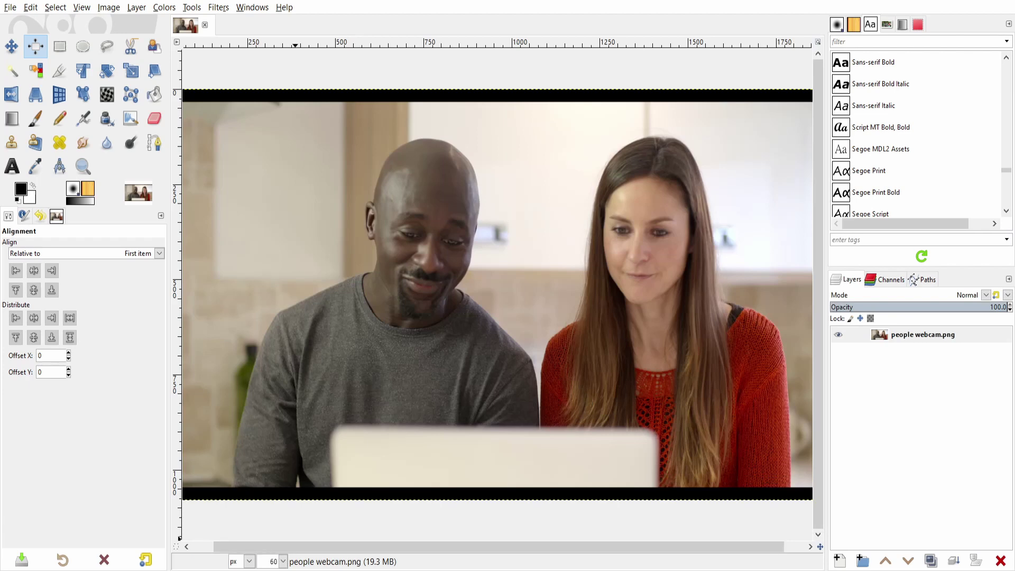
Zoom to 60%, duplicate the photo layer twice and select the bottom original layer
{"action": "key", "text": "Return"}
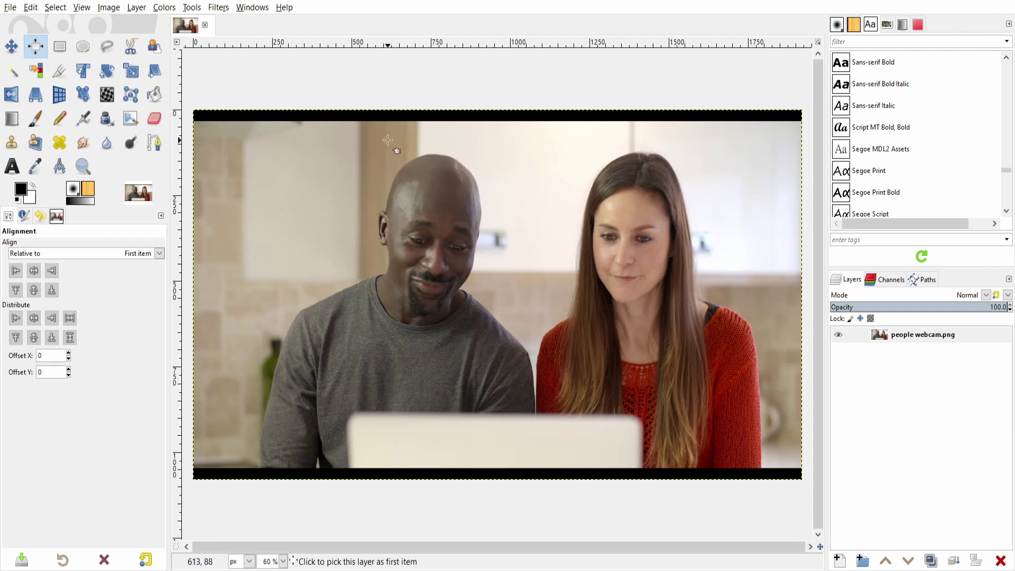
{"action": "right_click", "coordinate": [935, 341]}
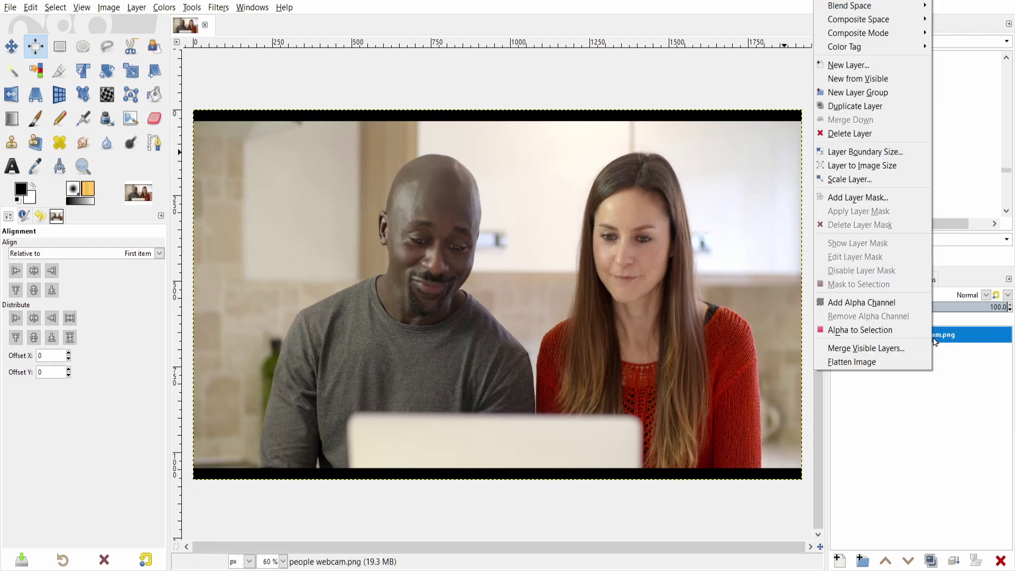
{"action": "left_click", "coordinate": [881, 106]}
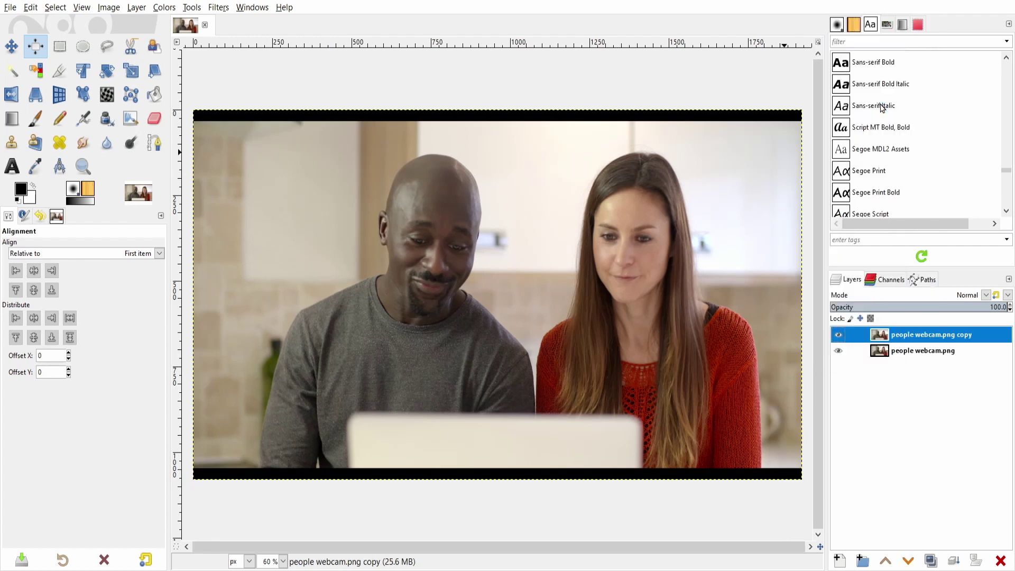
{"action": "right_click", "coordinate": [928, 341]}
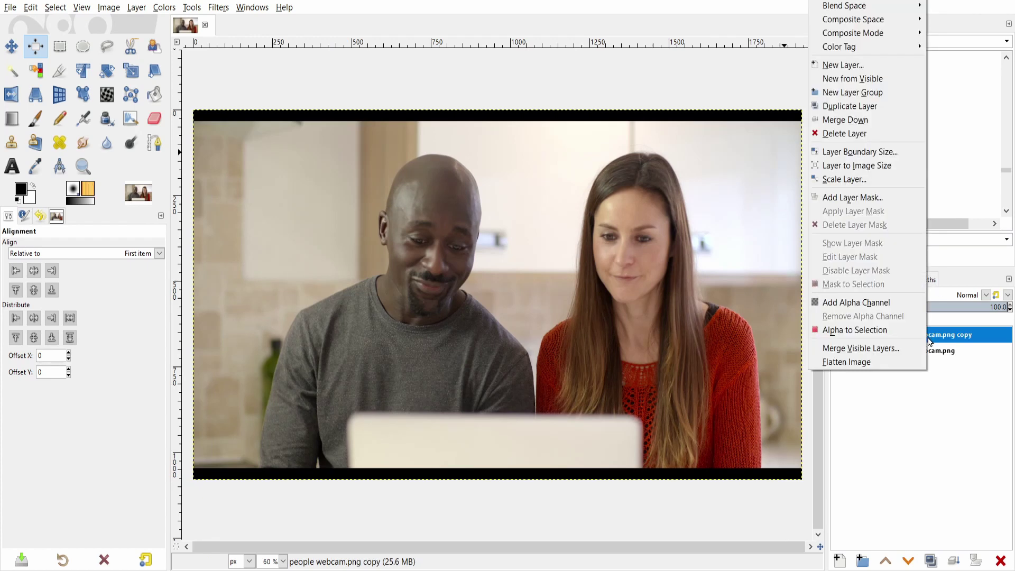
{"action": "left_click", "coordinate": [877, 105]}
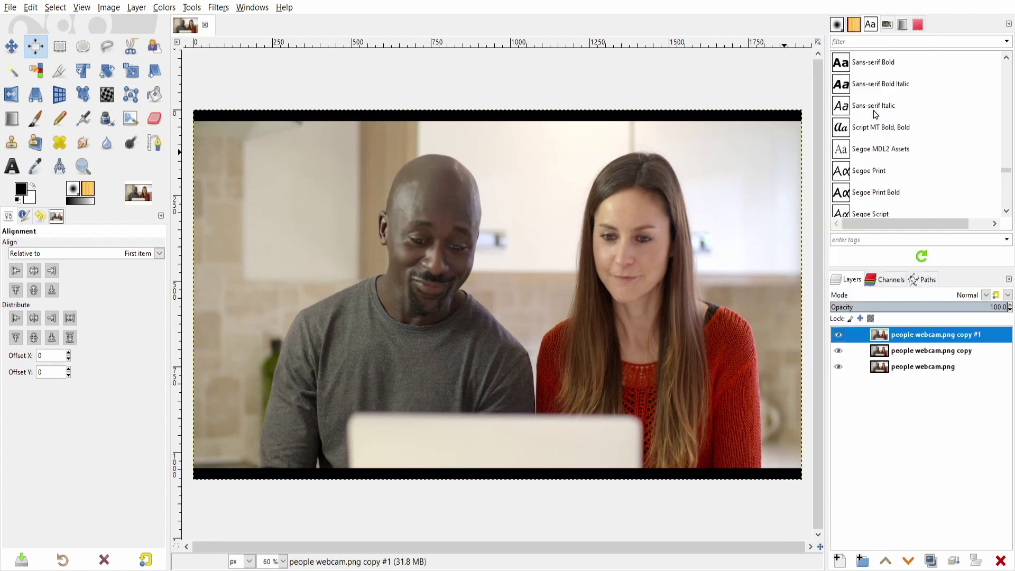
{"action": "left_click", "coordinate": [930, 368]}
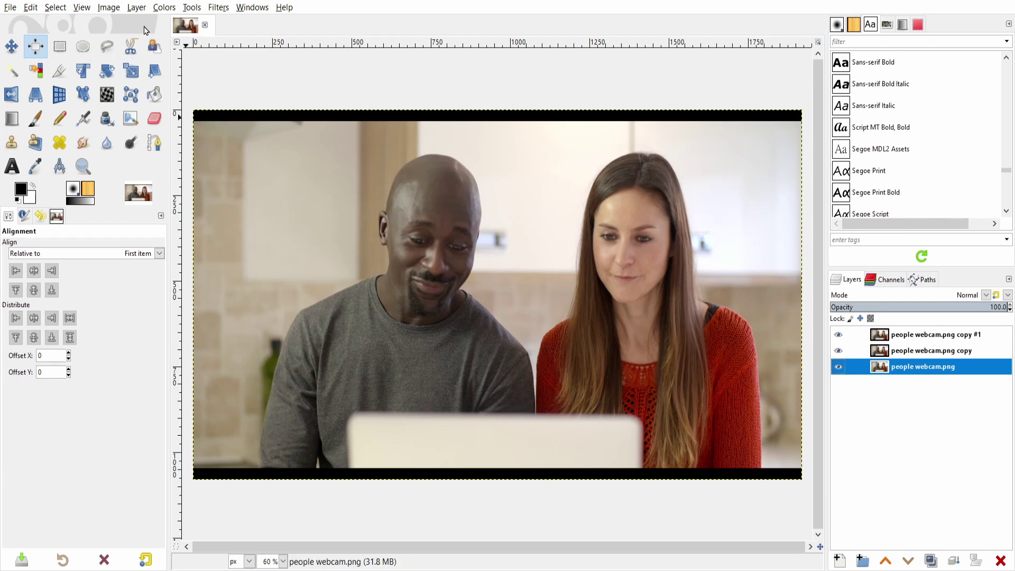
{"action": "left_click", "coordinate": [222, 8]}
{"action": "mouse_move", "coordinate": [226, 69]}
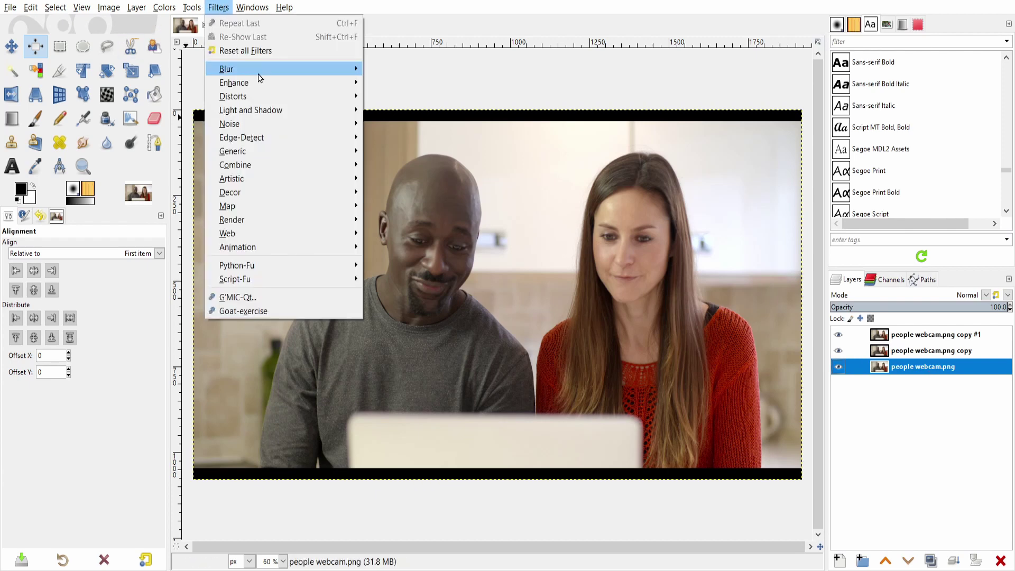
Blur the bottom layer with a Gaussian size of about 3.9, leaving only the top copy hidden
{"action": "left_click", "coordinate": [393, 83]}
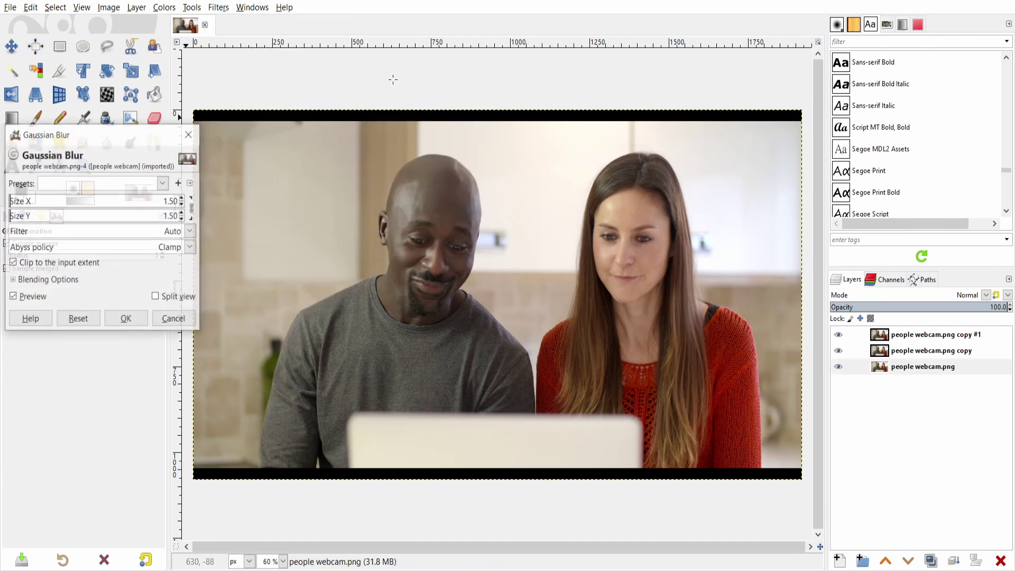
{"action": "left_click", "coordinate": [13, 208]}
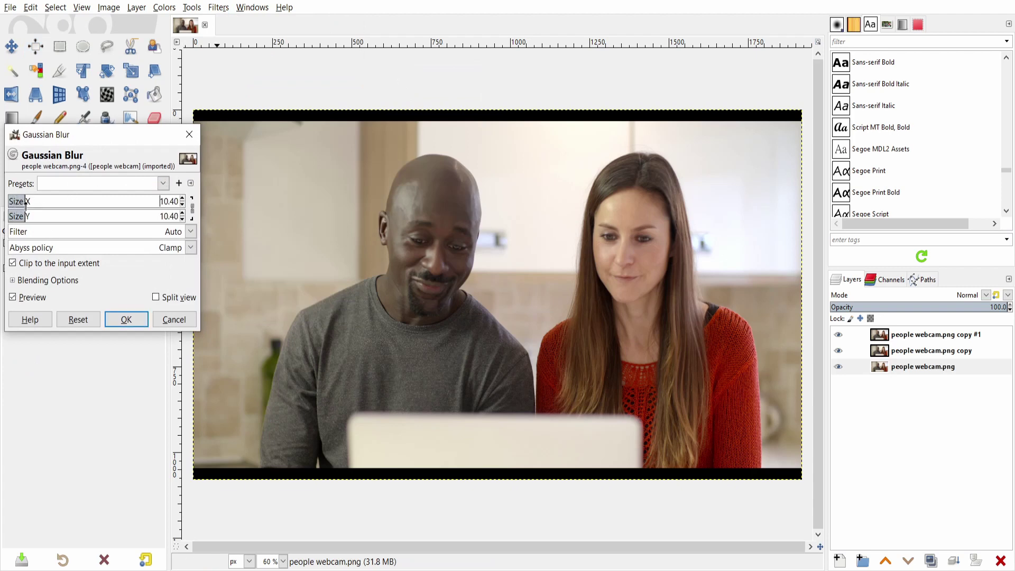
{"action": "left_click", "coordinate": [837, 336]}
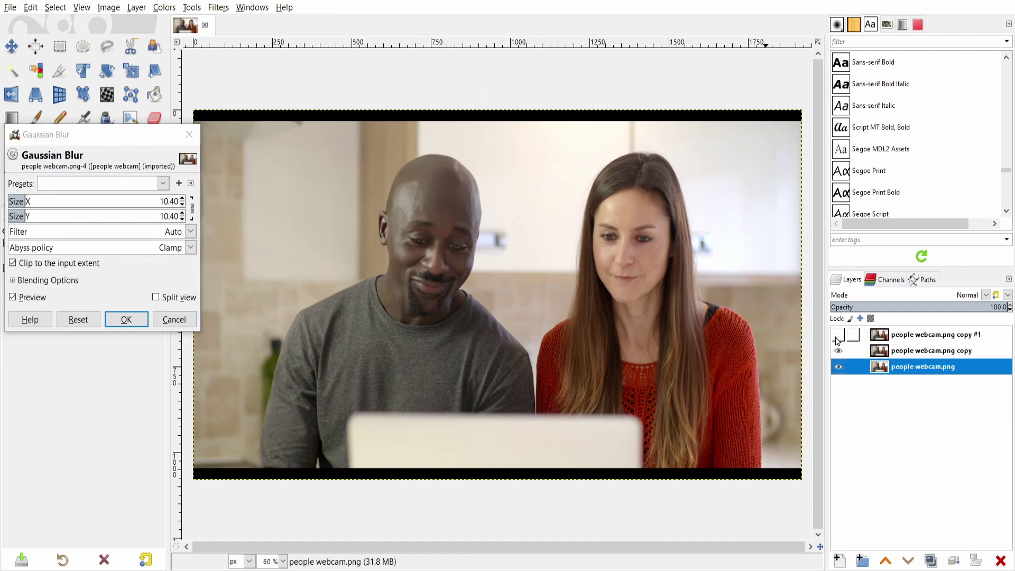
{"action": "left_click", "coordinate": [838, 352]}
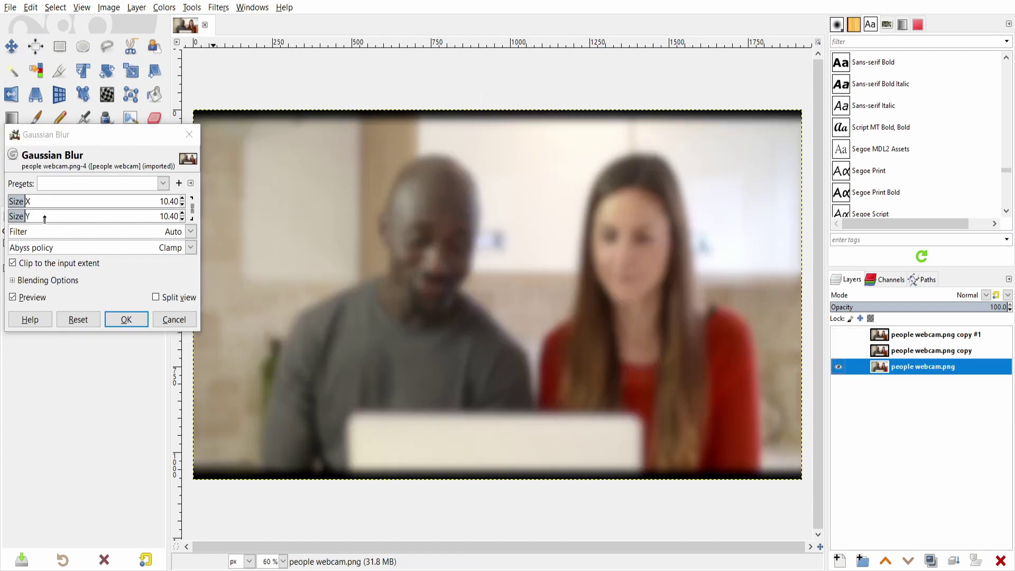
{"action": "left_click_drag", "start_coordinate": [16, 217], "coordinate": [14, 214]}
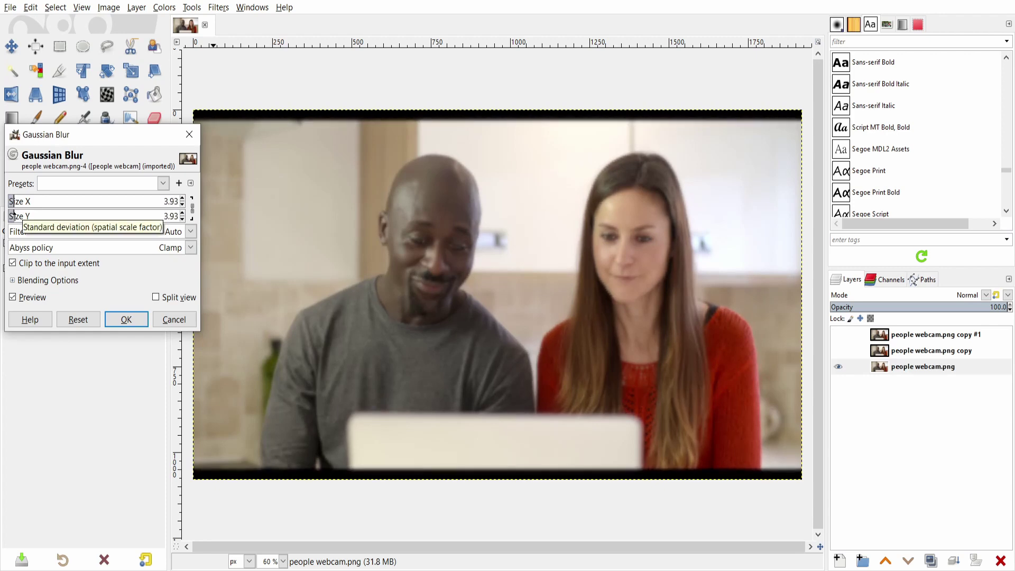
{"action": "left_click", "coordinate": [115, 319]}
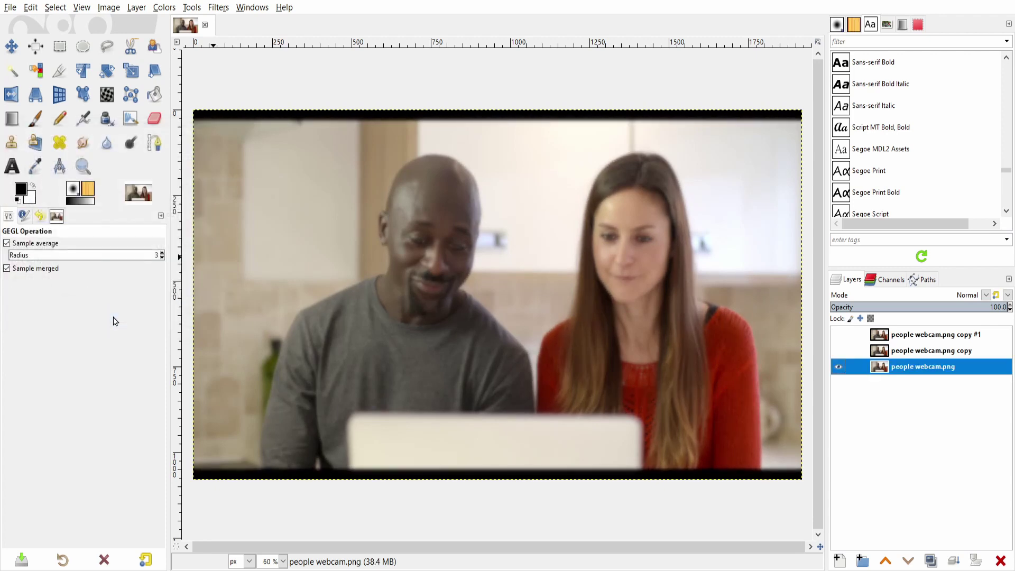
{"action": "left_click", "coordinate": [837, 353]}
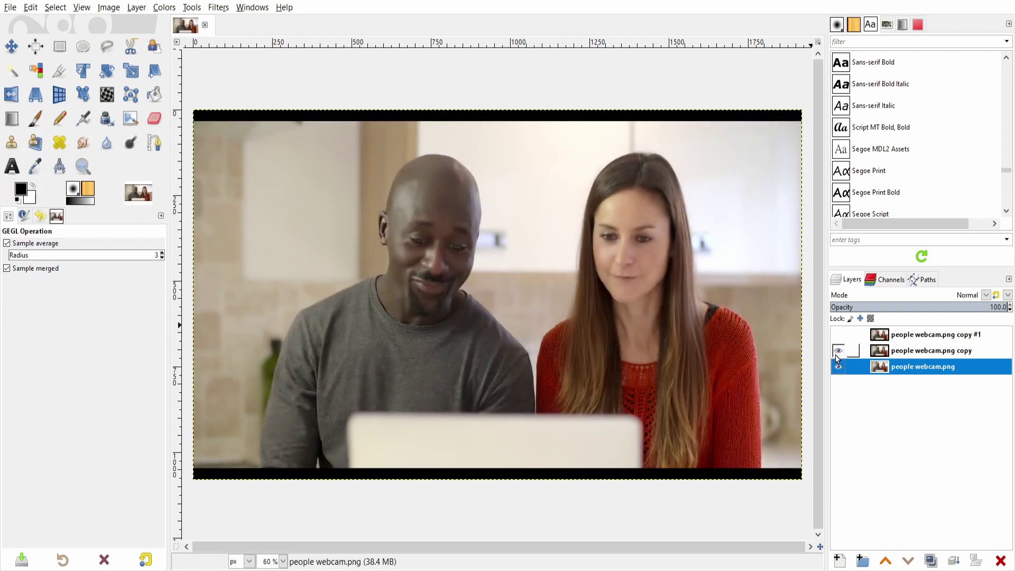
Start a path at the bottom of the man's arm and trace up its outer edge
{"action": "key", "text": "m"}
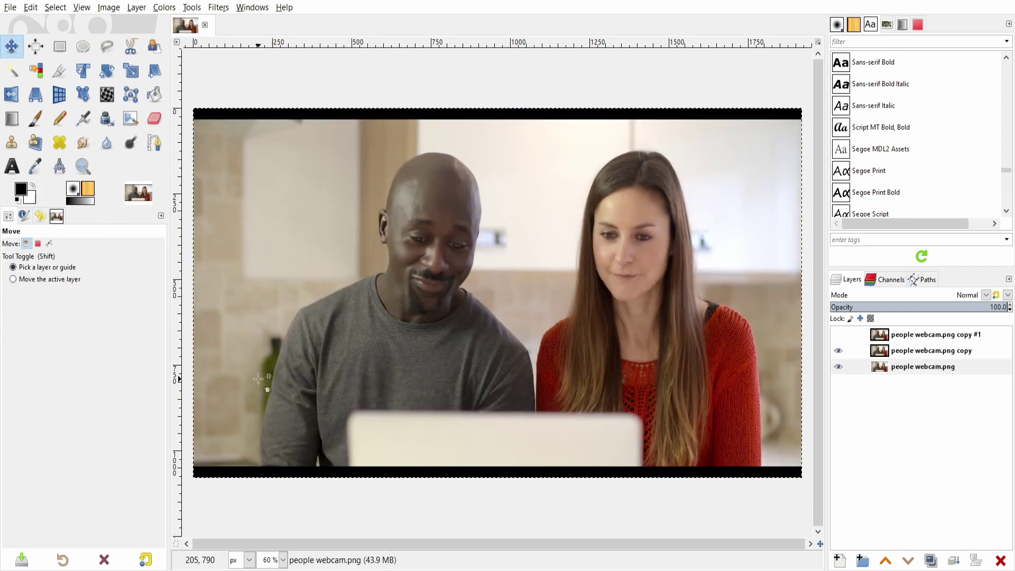
{"action": "scroll", "coordinate": [259, 377], "scroll_direction": "up", "scroll_amount": 3}
{"action": "scroll", "coordinate": [813, 354], "scroll_direction": "down", "scroll_amount": 1}
{"action": "scroll", "coordinate": [814, 354], "scroll_direction": "down", "scroll_amount": 3}
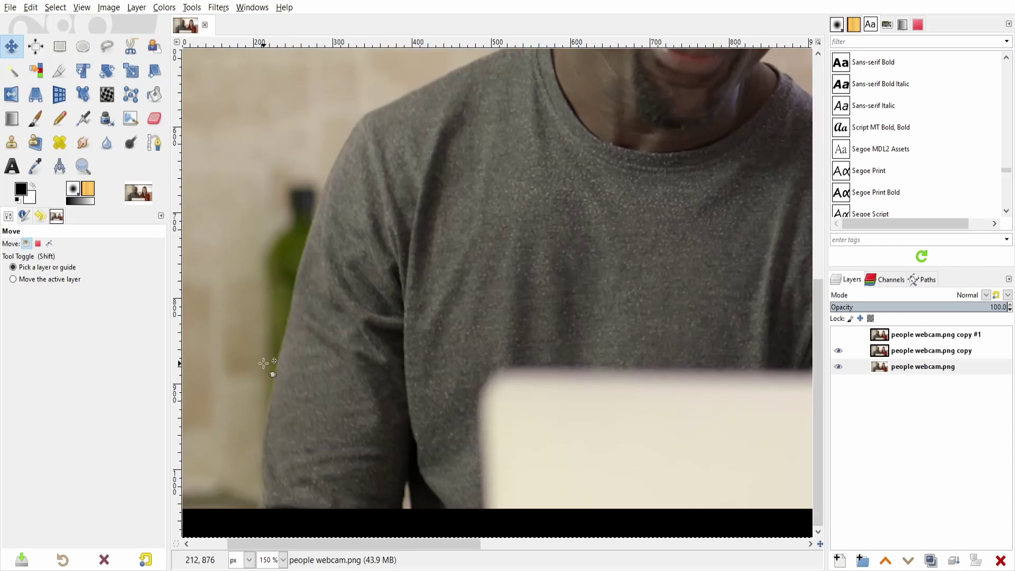
{"action": "scroll", "coordinate": [269, 370], "scroll_direction": "up", "scroll_amount": 1}
{"action": "scroll", "coordinate": [821, 354], "scroll_direction": "down", "scroll_amount": 3}
{"action": "left_click", "coordinate": [154, 143]}
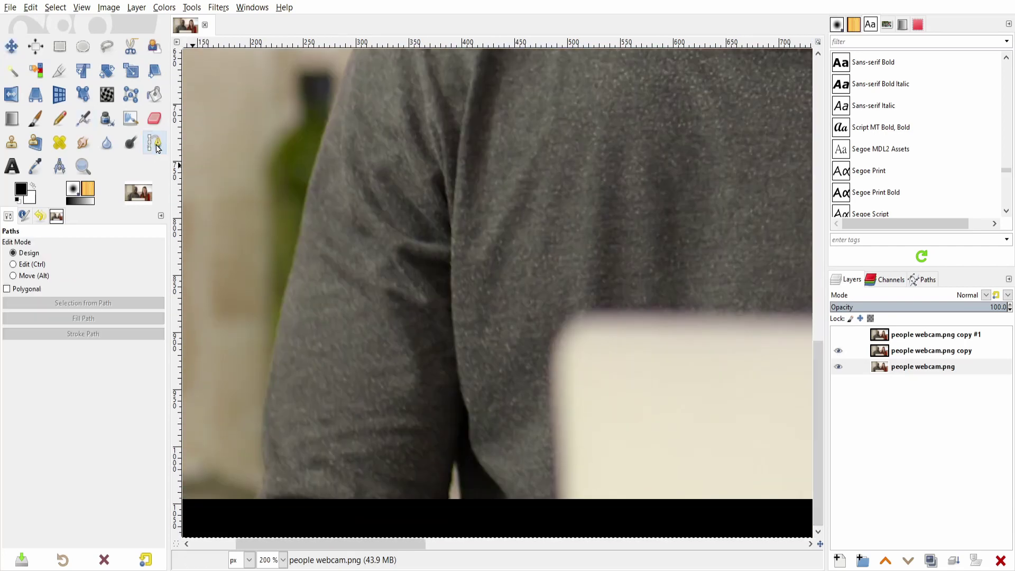
{"action": "left_click_drag", "start_coordinate": [263, 502], "coordinate": [330, 525]}
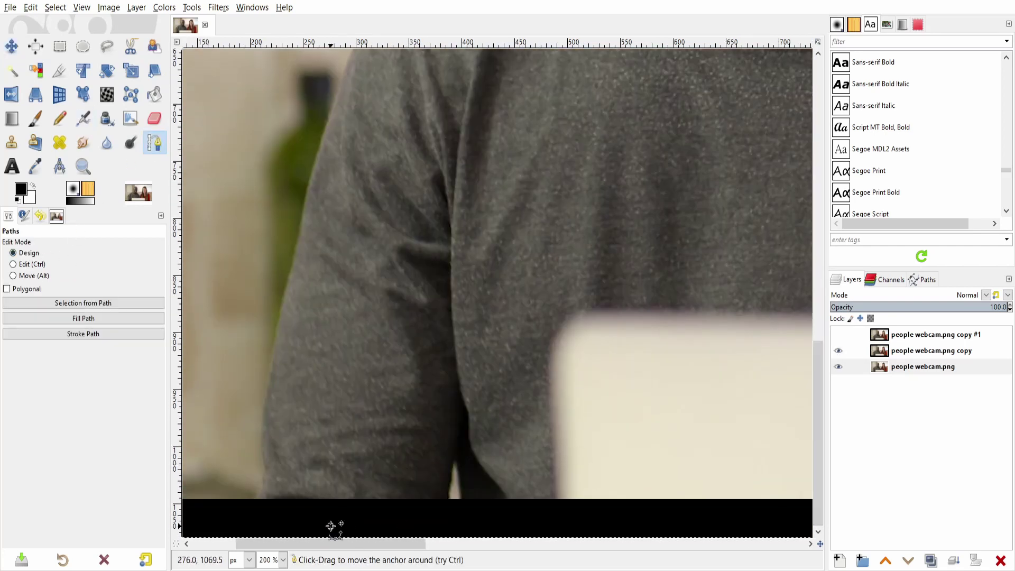
{"action": "left_click", "coordinate": [266, 401]}
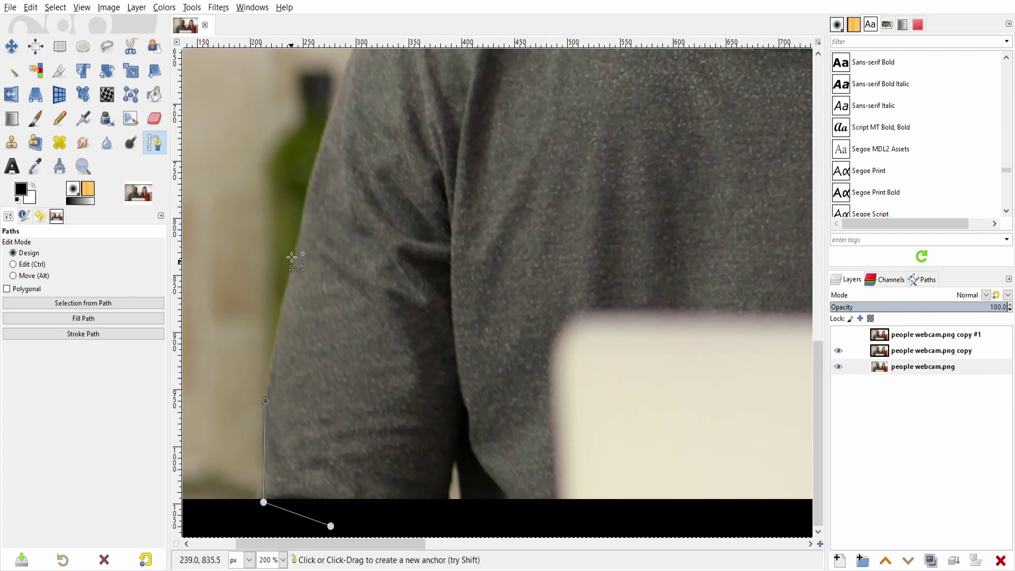
{"action": "left_click", "coordinate": [295, 242]}
{"action": "left_click", "coordinate": [343, 87]}
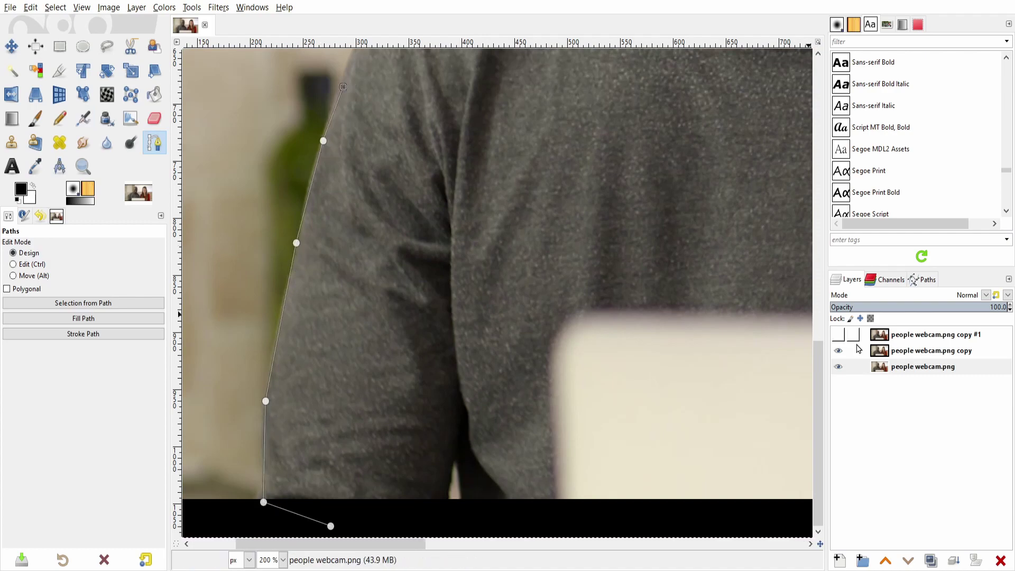
Continue the path across the man's shoulder and up his neck toward the ear
{"action": "scroll", "coordinate": [447, 344], "scroll_direction": "up", "scroll_amount": 5}
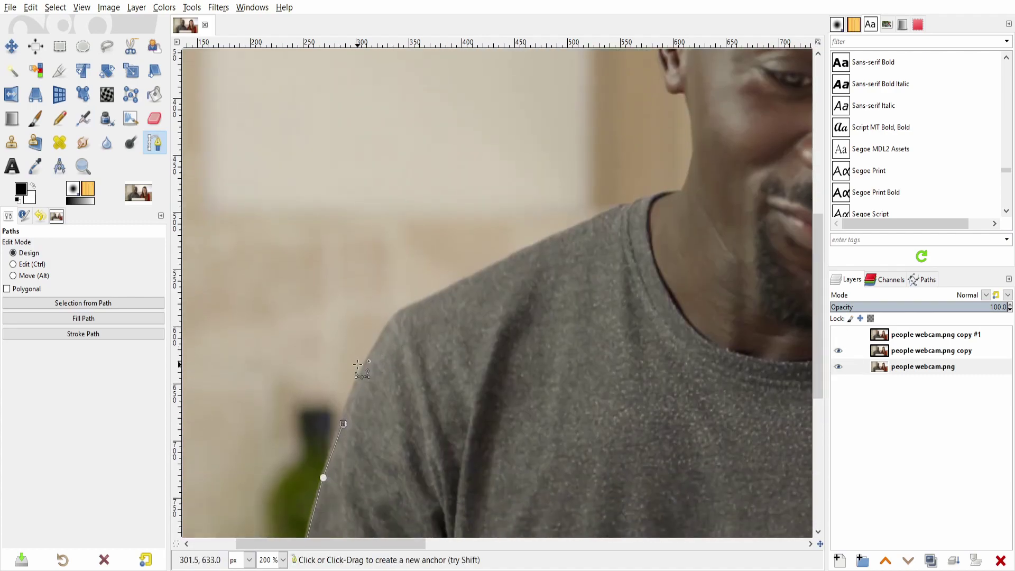
{"action": "left_click", "coordinate": [364, 365]}
{"action": "left_click", "coordinate": [393, 320]}
{"action": "left_click", "coordinate": [473, 275]}
{"action": "left_click", "coordinate": [556, 239]}
{"action": "left_click", "coordinate": [613, 209]}
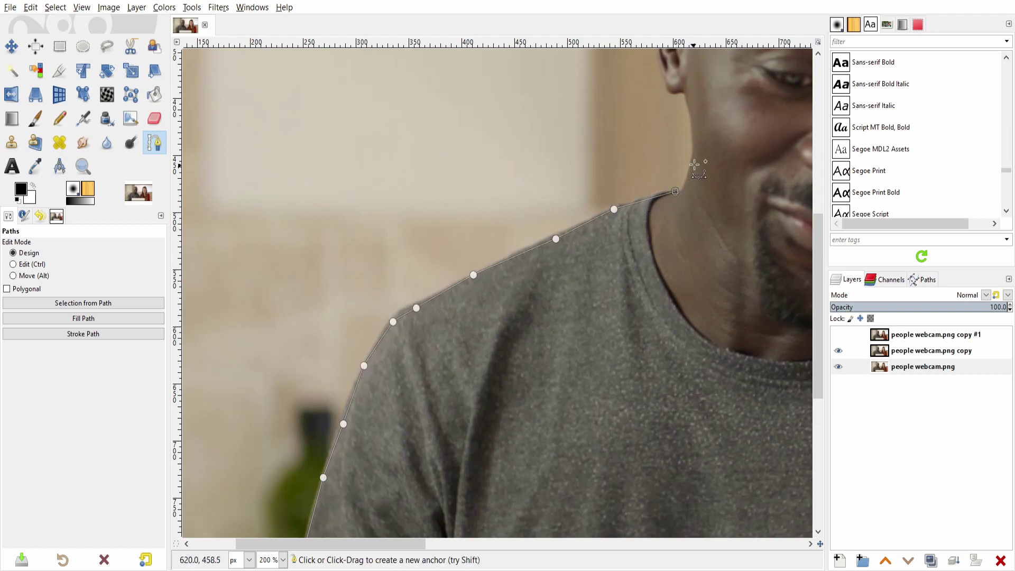
{"action": "left_click", "coordinate": [694, 140]}
{"action": "left_click", "coordinate": [686, 98]}
{"action": "scroll", "coordinate": [682, 341], "scroll_direction": "up", "scroll_amount": 5}
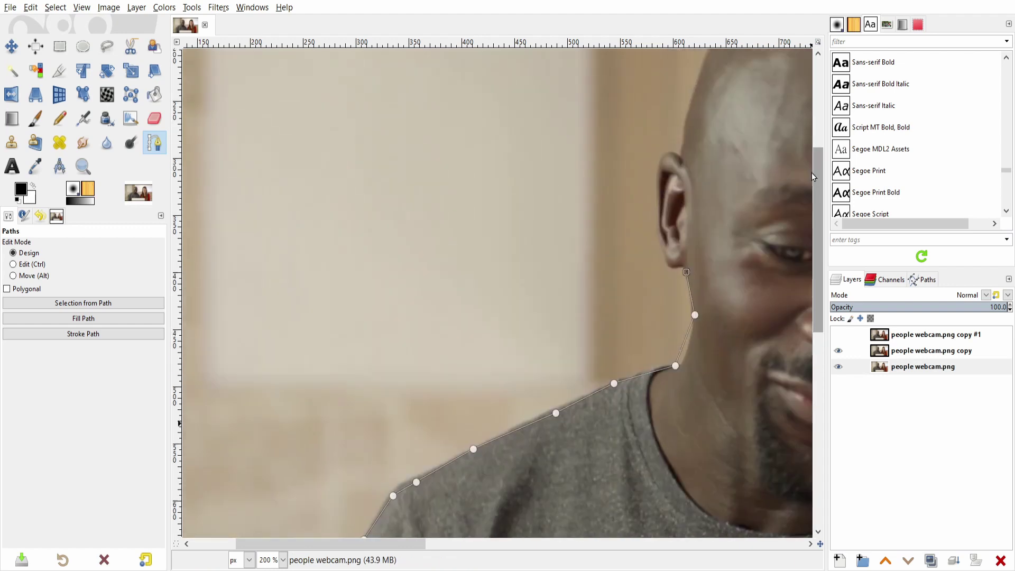
{"action": "scroll", "coordinate": [681, 341], "scroll_direction": "up", "scroll_amount": 2}
Trace the outline around the ear, up the side of the head and across the top
{"action": "left_click", "coordinate": [675, 332]}
{"action": "left_click", "coordinate": [655, 289]}
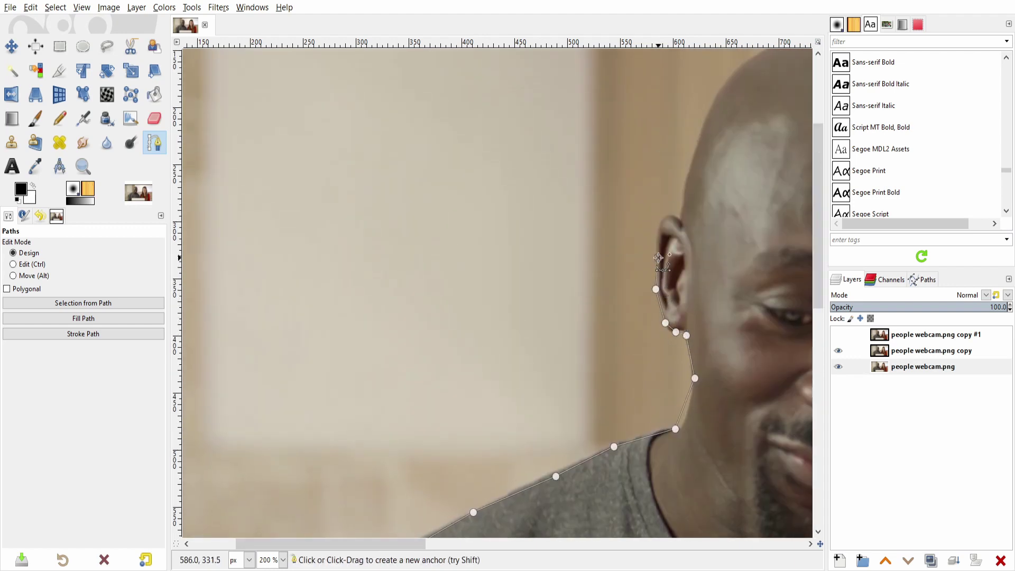
{"action": "left_click", "coordinate": [686, 186]}
{"action": "scroll", "coordinate": [692, 265], "scroll_direction": "up", "scroll_amount": 5}
{"action": "left_click", "coordinate": [697, 314]}
{"action": "scroll", "coordinate": [446, 229], "scroll_direction": "right", "scroll_amount": 7}
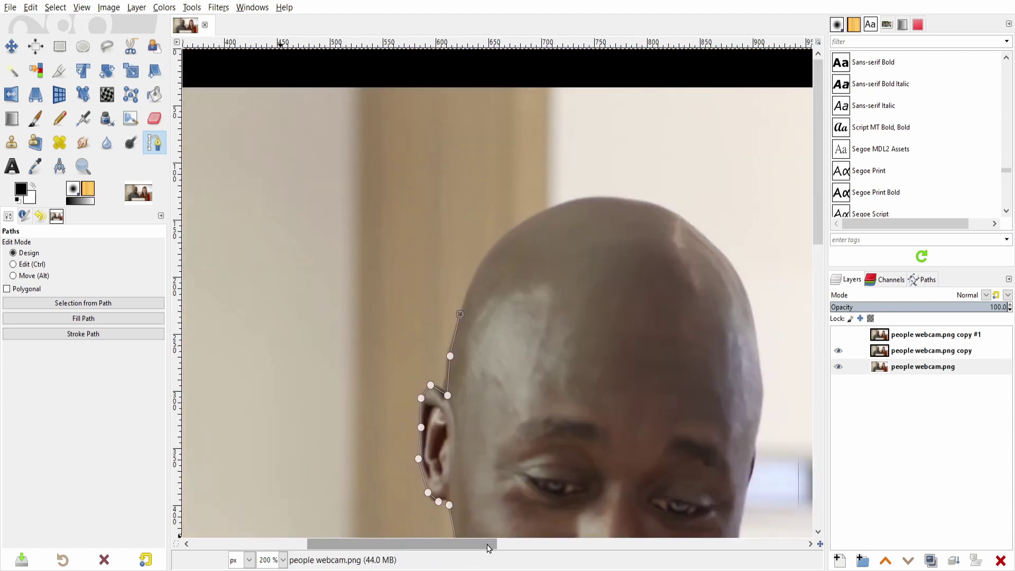
{"action": "scroll", "coordinate": [446, 229], "scroll_direction": "right", "scroll_amount": 2}
{"action": "left_click", "coordinate": [446, 228]}
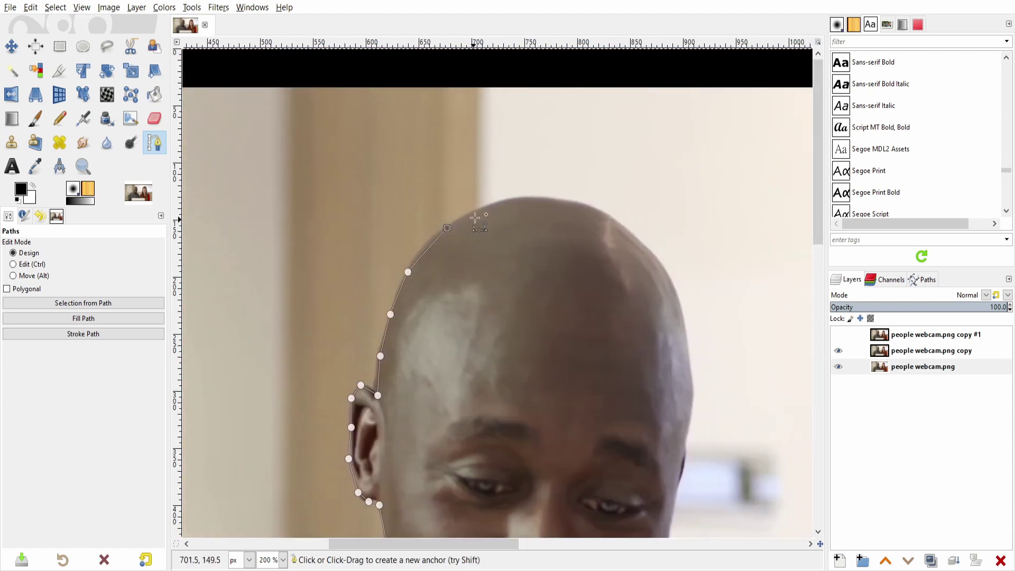
{"action": "left_click", "coordinate": [492, 204]}
{"action": "left_click", "coordinate": [539, 200]}
{"action": "left_click", "coordinate": [575, 196]}
Carry the outline down the right side of the head to beside the cheek
{"action": "left_click", "coordinate": [601, 208]}
{"action": "left_click", "coordinate": [639, 238]}
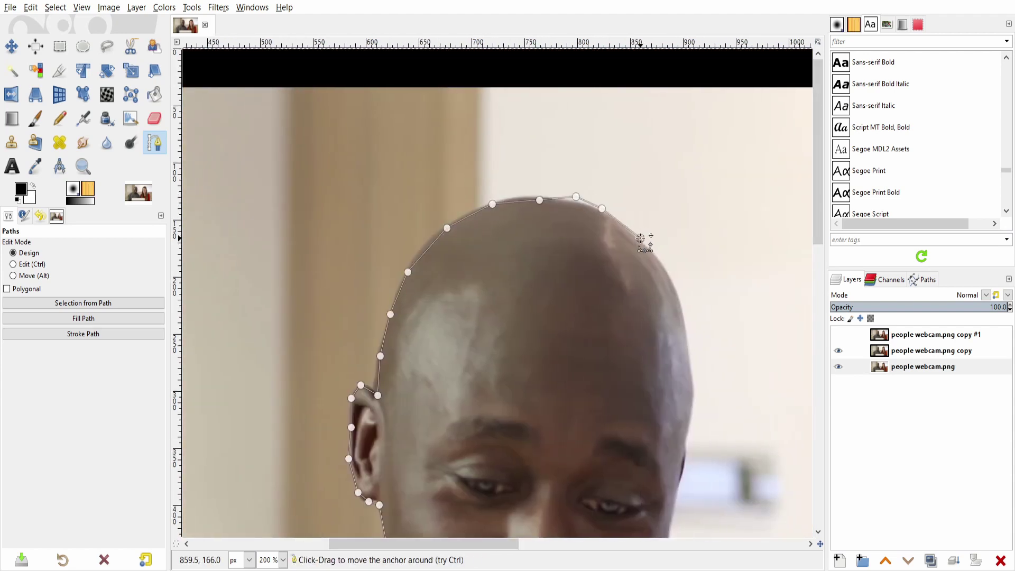
{"action": "left_click", "coordinate": [663, 261]}
{"action": "left_click", "coordinate": [683, 305]}
{"action": "left_click", "coordinate": [691, 335]}
{"action": "left_click", "coordinate": [693, 376]}
{"action": "left_click", "coordinate": [694, 421]}
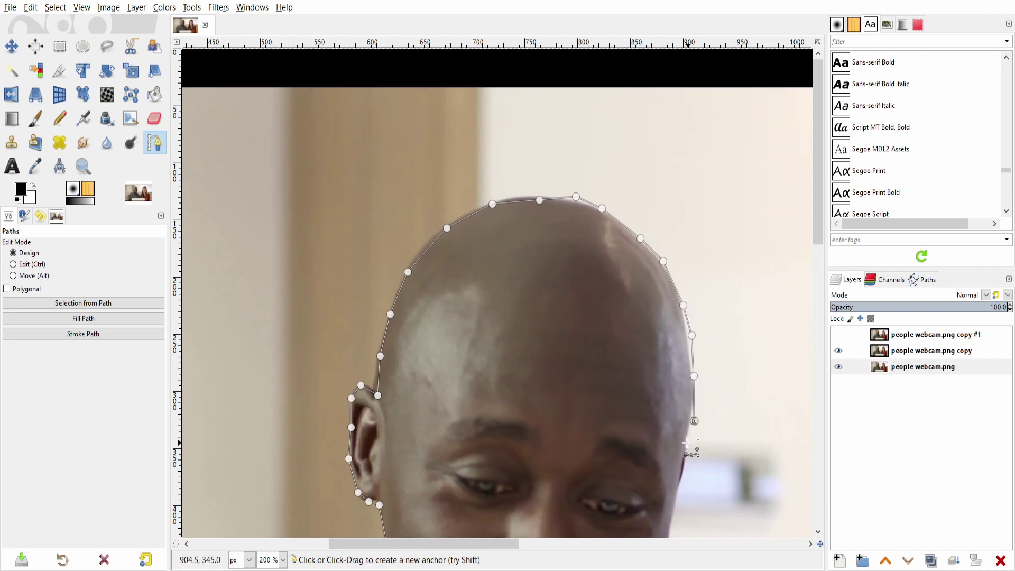
{"action": "left_click", "coordinate": [684, 446]}
{"action": "left_click", "coordinate": [680, 484]}
{"action": "left_click", "coordinate": [675, 506]}
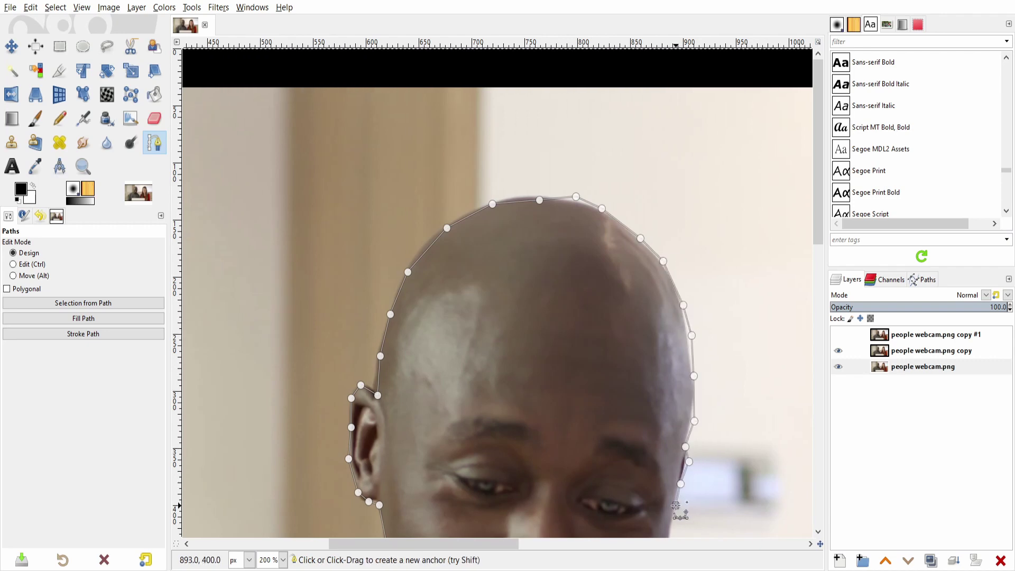
Extend the outline down the cheek and jaw and out along the right shoulder
{"action": "left_click_drag", "start_coordinate": [817, 153], "coordinate": [817, 278]}
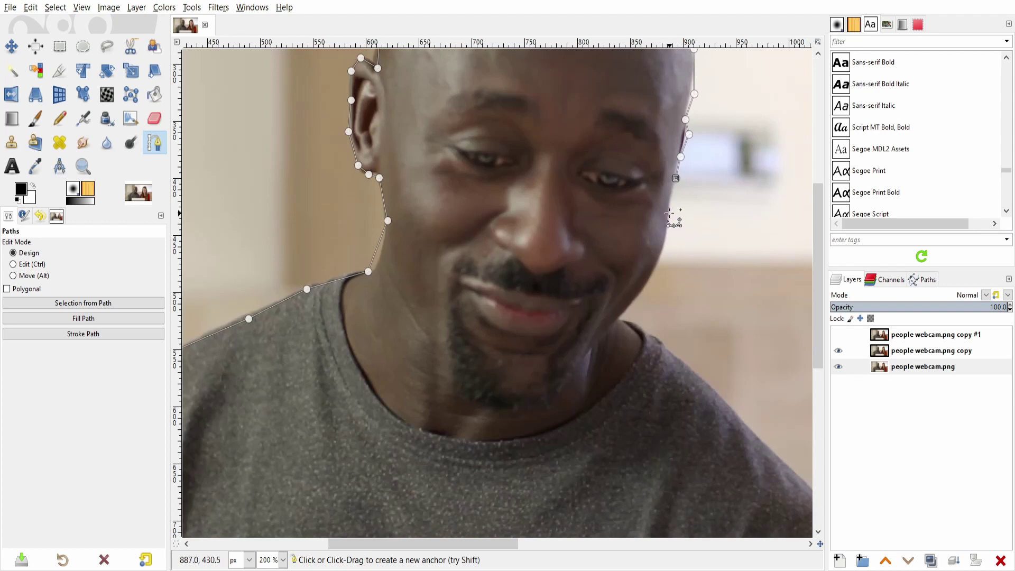
{"action": "left_click", "coordinate": [669, 213]}
{"action": "left_click", "coordinate": [664, 246]}
{"action": "left_click", "coordinate": [651, 284]}
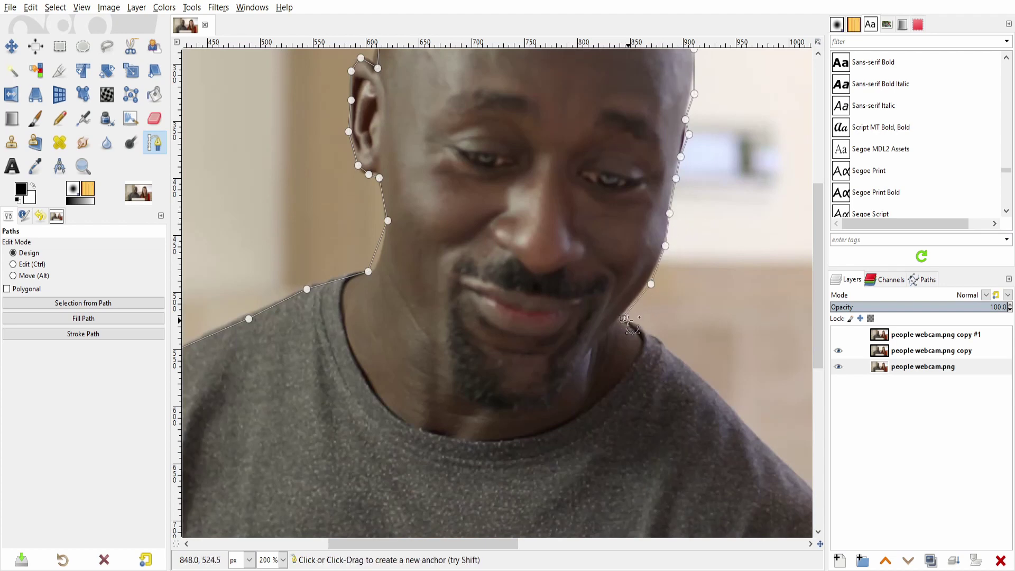
{"action": "left_click", "coordinate": [622, 318]}
{"action": "left_click", "coordinate": [628, 320]}
{"action": "left_click", "coordinate": [661, 341]}
{"action": "left_click", "coordinate": [688, 369]}
{"action": "left_click", "coordinate": [790, 466]}
{"action": "left_click_drag", "start_coordinate": [814, 298], "coordinate": [813, 409]}
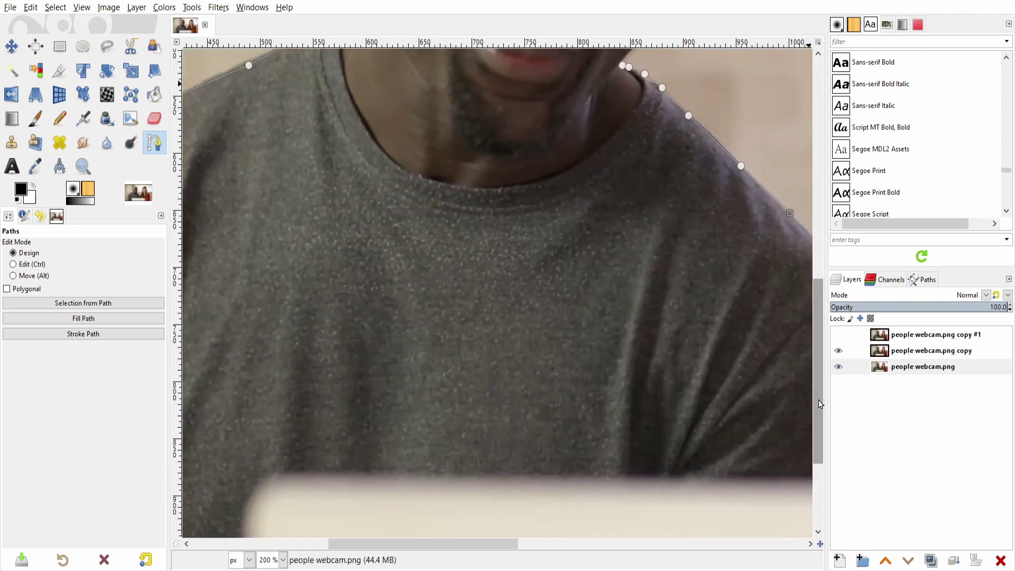
{"action": "left_click_drag", "start_coordinate": [517, 544], "coordinate": [587, 545]}
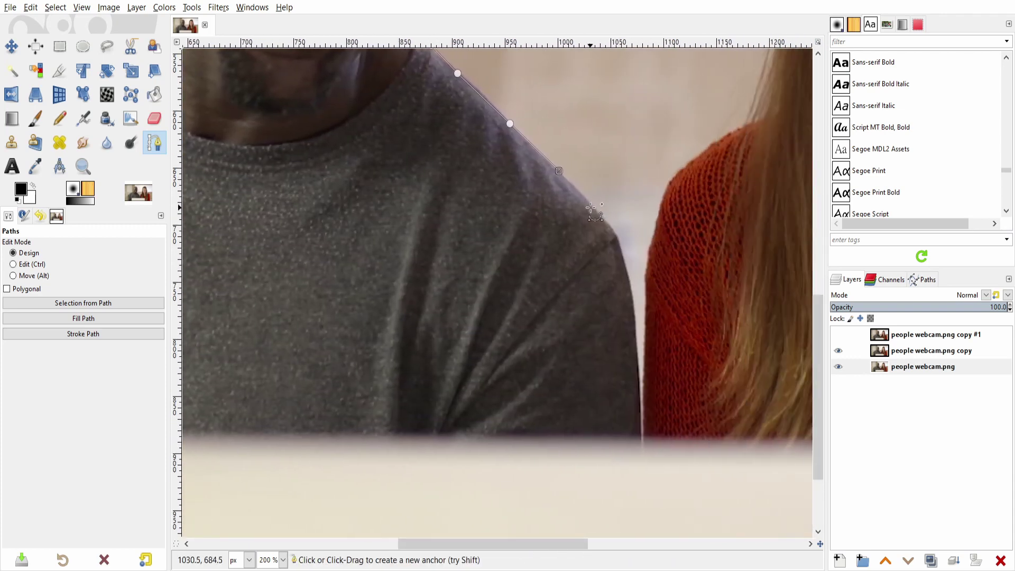
Follow the outer edge of the shoulder and arm down to the laptop's top edge
{"action": "left_click", "coordinate": [610, 224]}
{"action": "left_click", "coordinate": [620, 240]}
{"action": "left_click", "coordinate": [624, 263]}
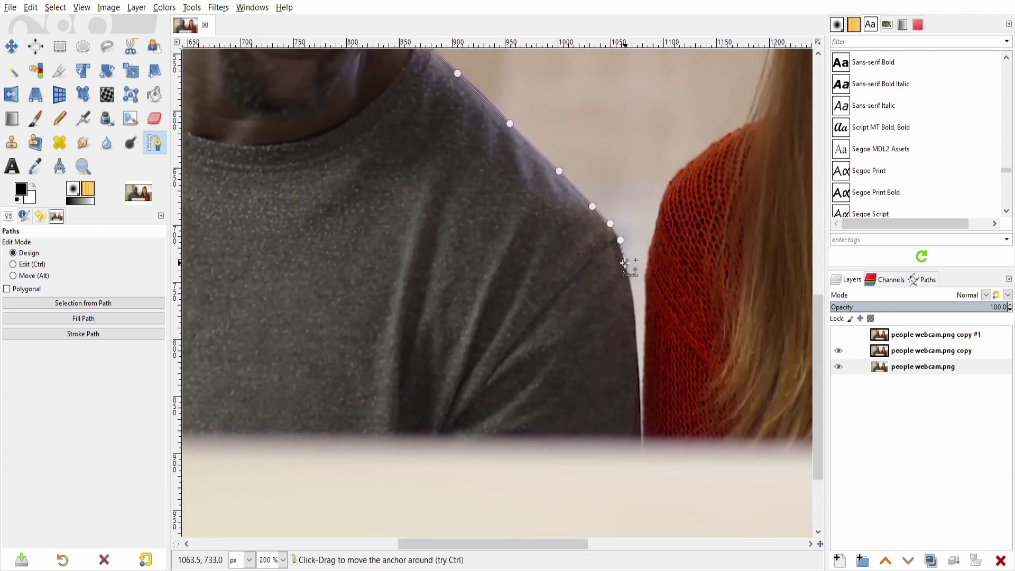
{"action": "left_click", "coordinate": [634, 307]}
{"action": "left_click", "coordinate": [640, 439]}
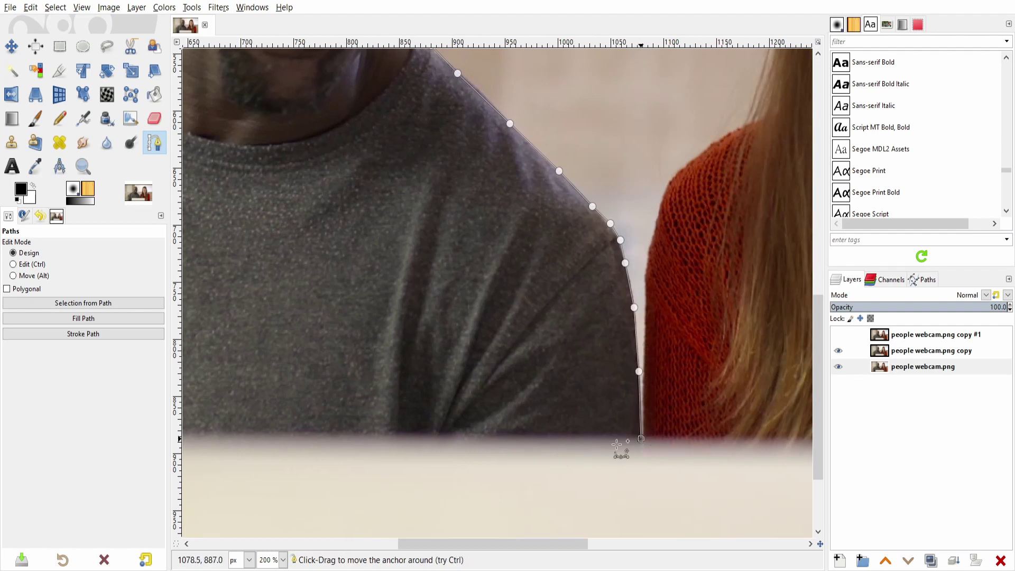
{"action": "left_click", "coordinate": [433, 440]}
{"action": "left_click_drag", "start_coordinate": [439, 544], "coordinate": [365, 550]}
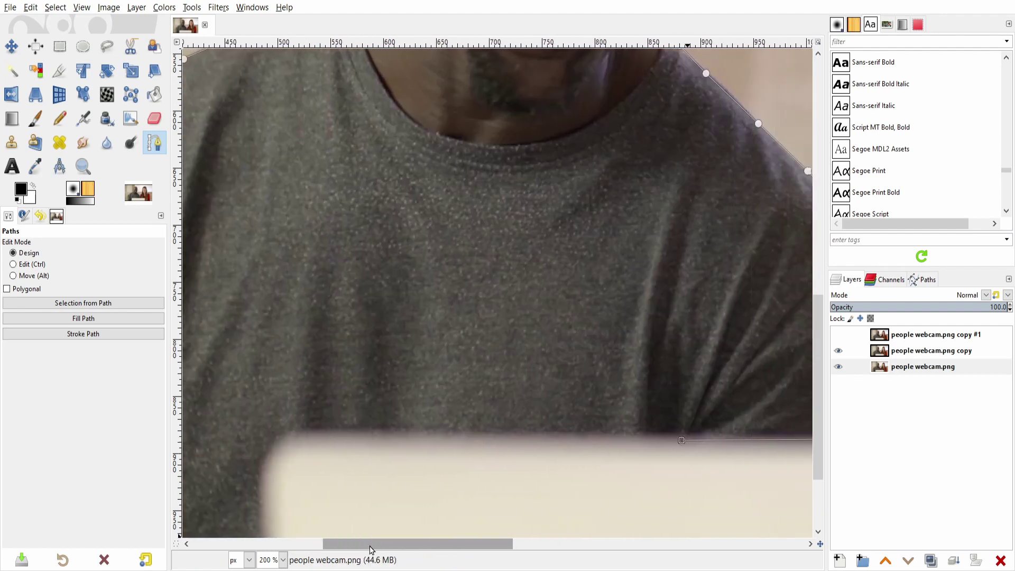
Trace the laptop's top edge and rounded corner, the image bottom and the sleeve
{"action": "left_click", "coordinate": [352, 437]}
{"action": "left_click", "coordinate": [296, 437]}
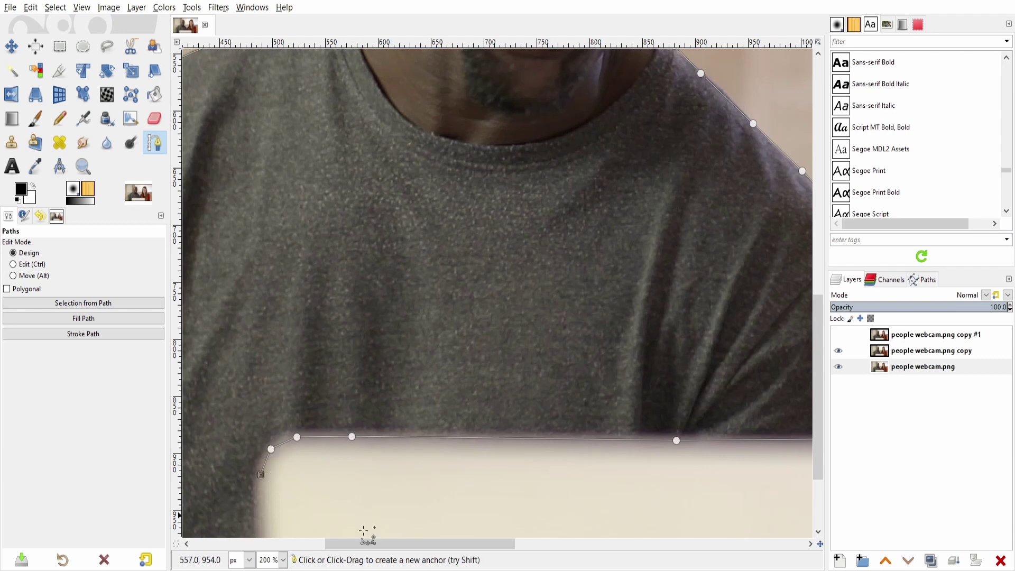
{"action": "left_click_drag", "start_coordinate": [365, 543], "coordinate": [335, 543]}
{"action": "left_click_drag", "start_coordinate": [818, 296], "coordinate": [818, 399]}
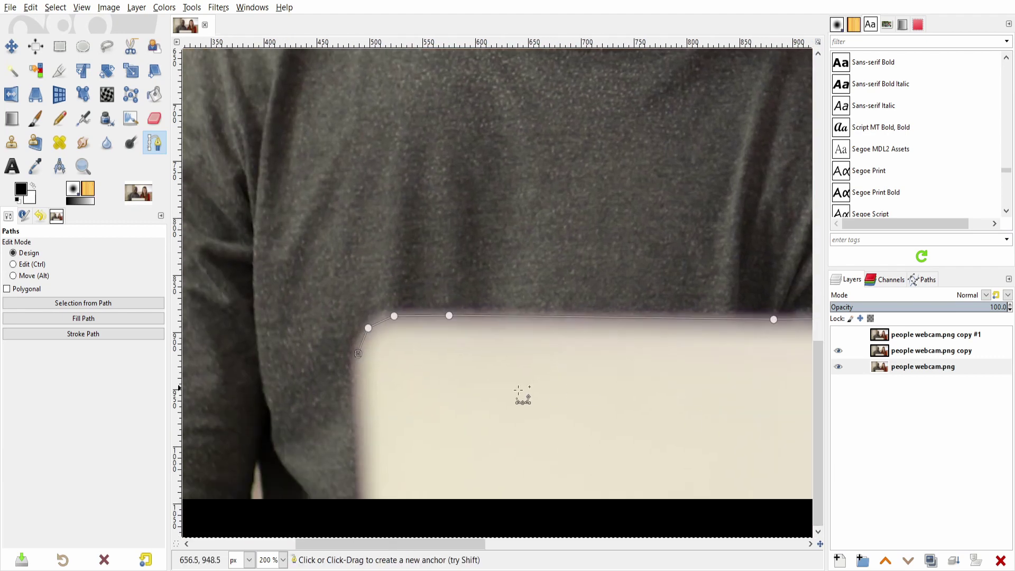
{"action": "left_click", "coordinate": [360, 409]}
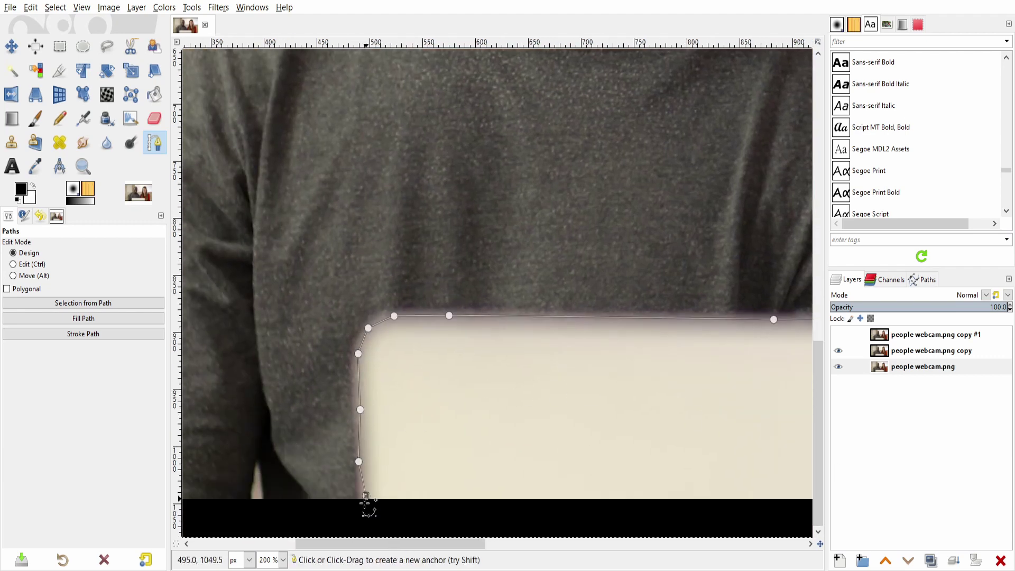
{"action": "left_click", "coordinate": [274, 505]}
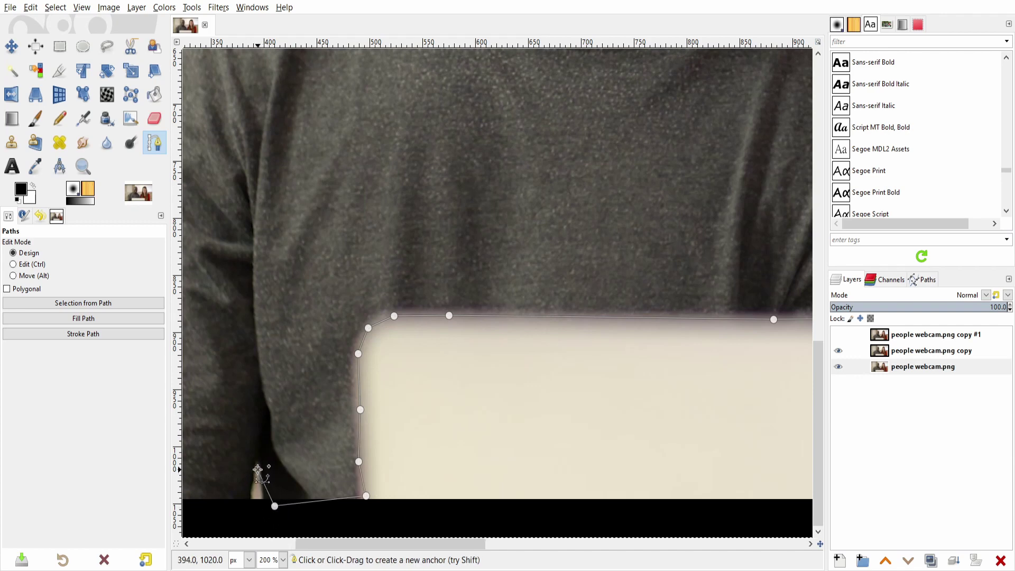
{"action": "left_click", "coordinate": [252, 488]}
{"action": "left_click", "coordinate": [248, 515]}
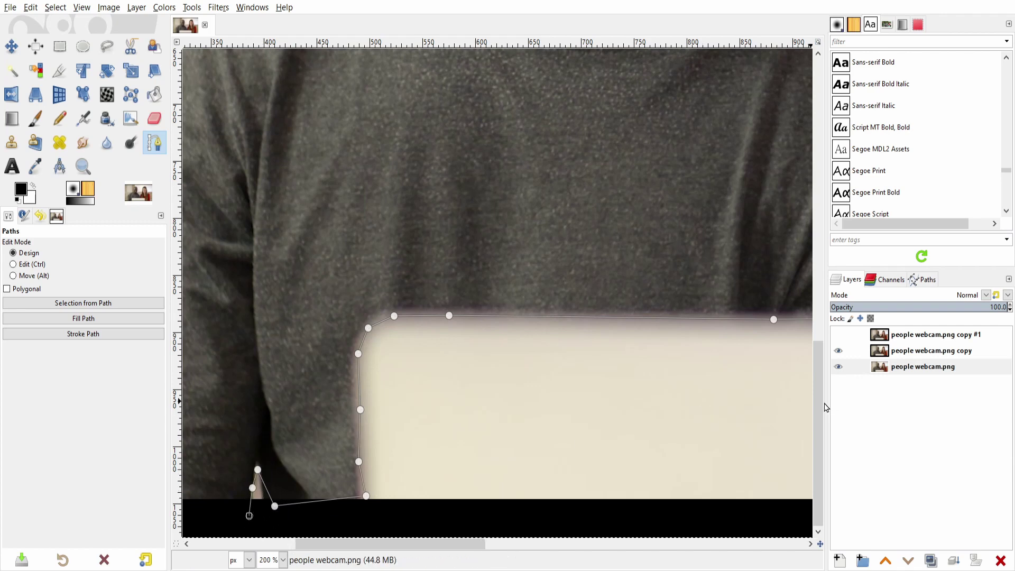
{"action": "scroll", "coordinate": [475, 423], "scroll_direction": "left", "scroll_amount": 5}
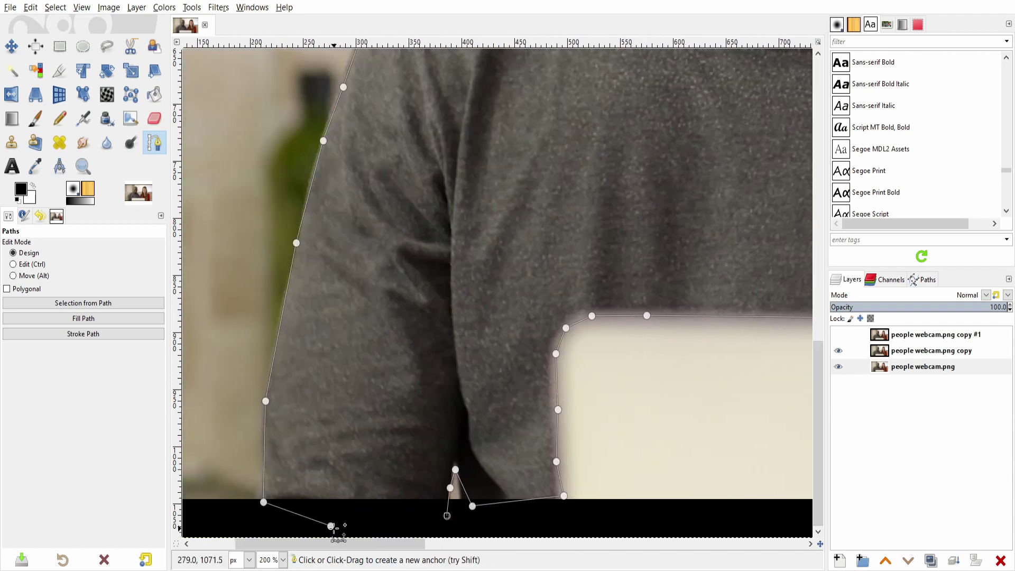
Close the path and curve its bottom and left segments to fit the arm and shoulder
{"action": "key", "text": "ctrl"}
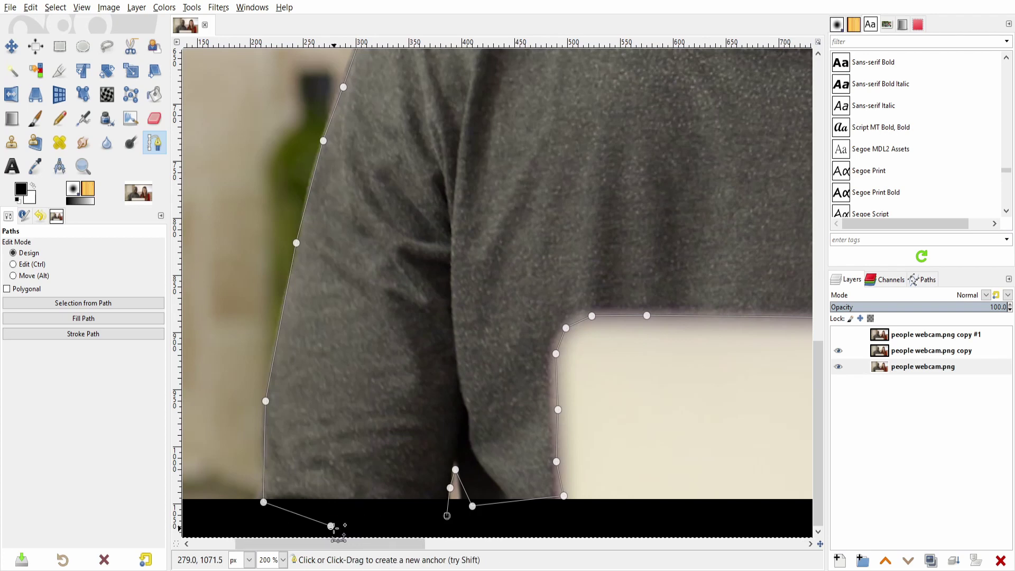
{"action": "left_click", "coordinate": [331, 526]}
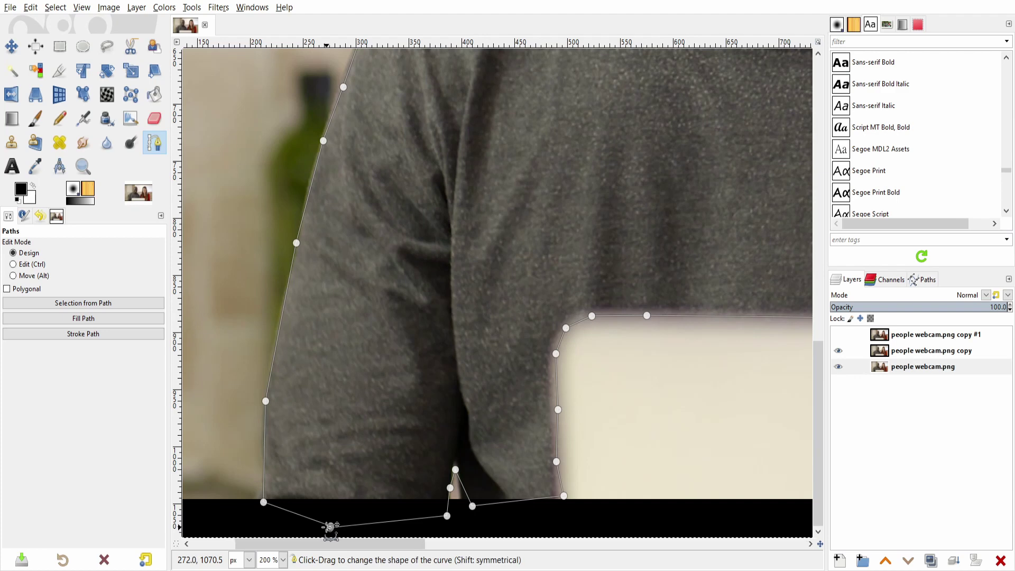
{"action": "left_click_drag", "start_coordinate": [330, 526], "coordinate": [313, 517]}
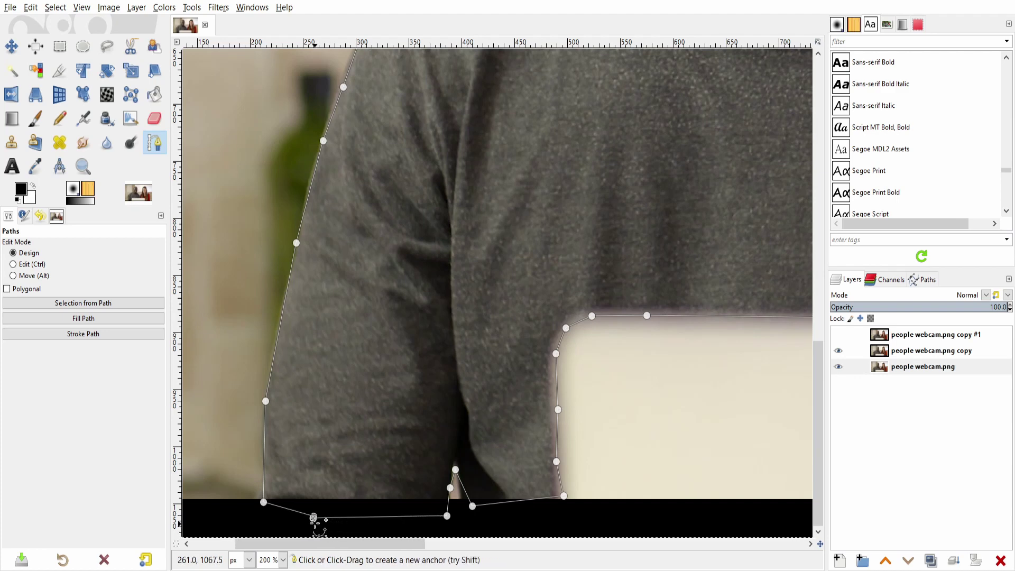
{"action": "mouse_move", "coordinate": [313, 516]}
{"action": "left_mouse_down"}
{"action": "mouse_move", "coordinate": [353, 515]}
{"action": "mouse_move", "coordinate": [285, 515]}
{"action": "left_mouse_up"}
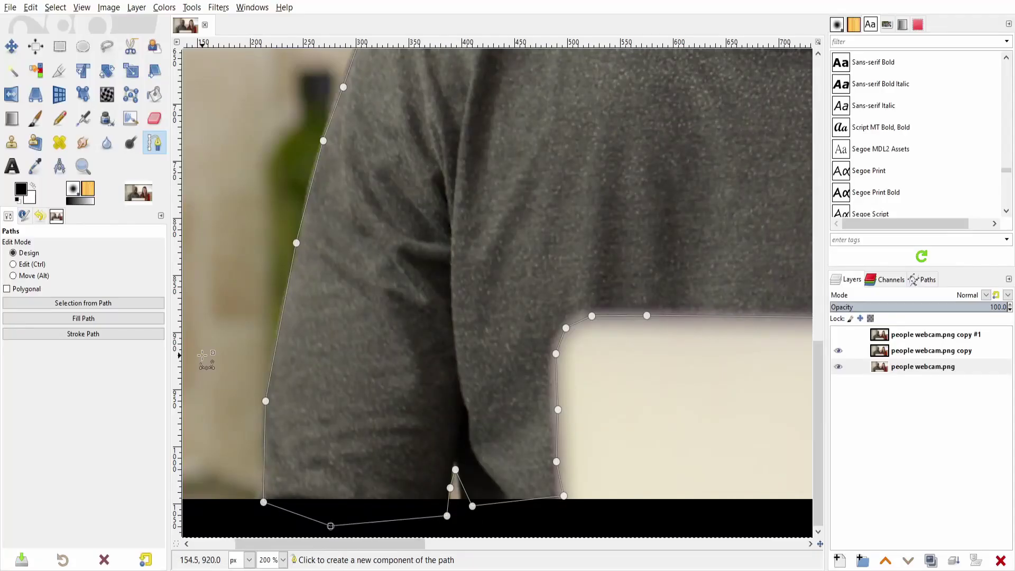
{"action": "left_click_drag", "start_coordinate": [264, 455], "coordinate": [260, 460]}
{"action": "left_click", "coordinate": [284, 305]}
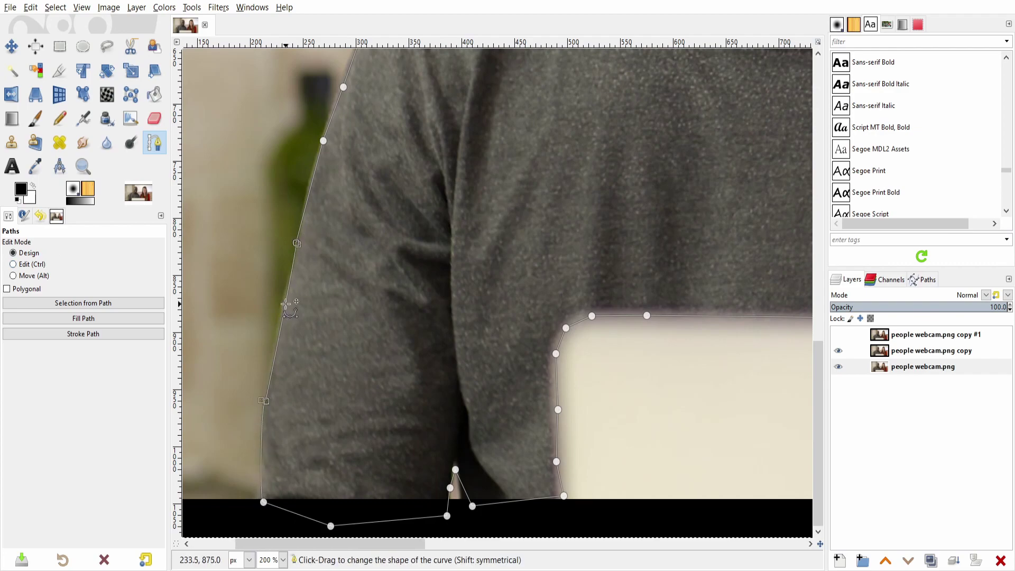
{"action": "scroll", "coordinate": [816, 300], "scroll_direction": "up", "scroll_amount": 5}
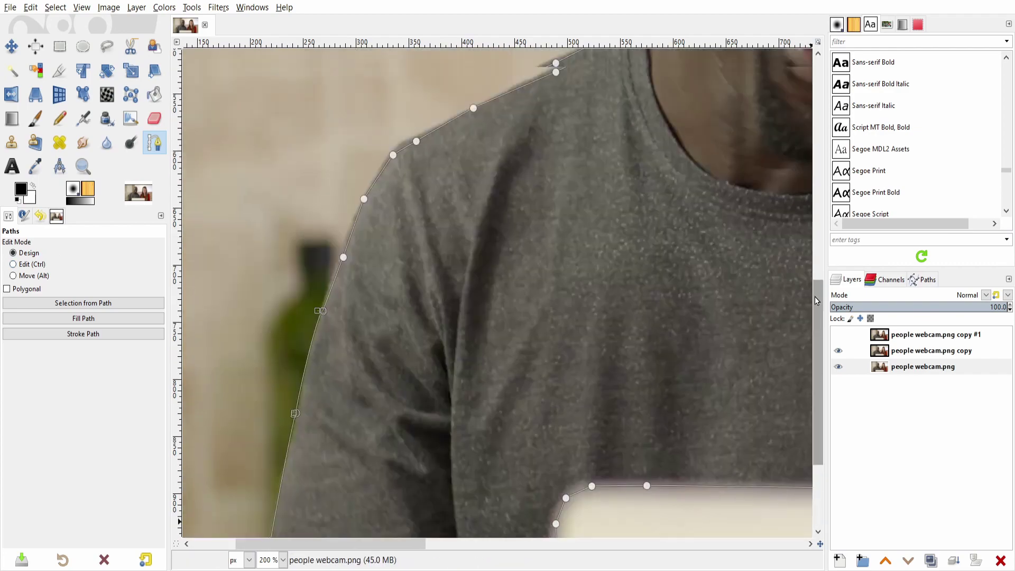
{"action": "scroll", "coordinate": [817, 300], "scroll_direction": "up", "scroll_amount": 5}
{"action": "left_click", "coordinate": [381, 329]}
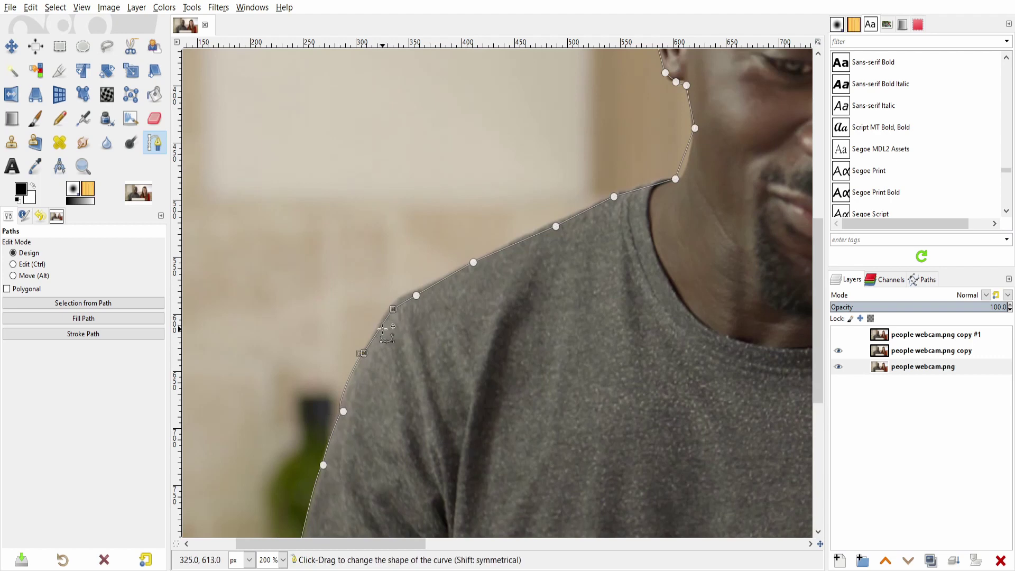
{"action": "left_click", "coordinate": [406, 300]}
{"action": "scroll", "coordinate": [445, 280], "scroll_direction": "up", "scroll_amount": 4}
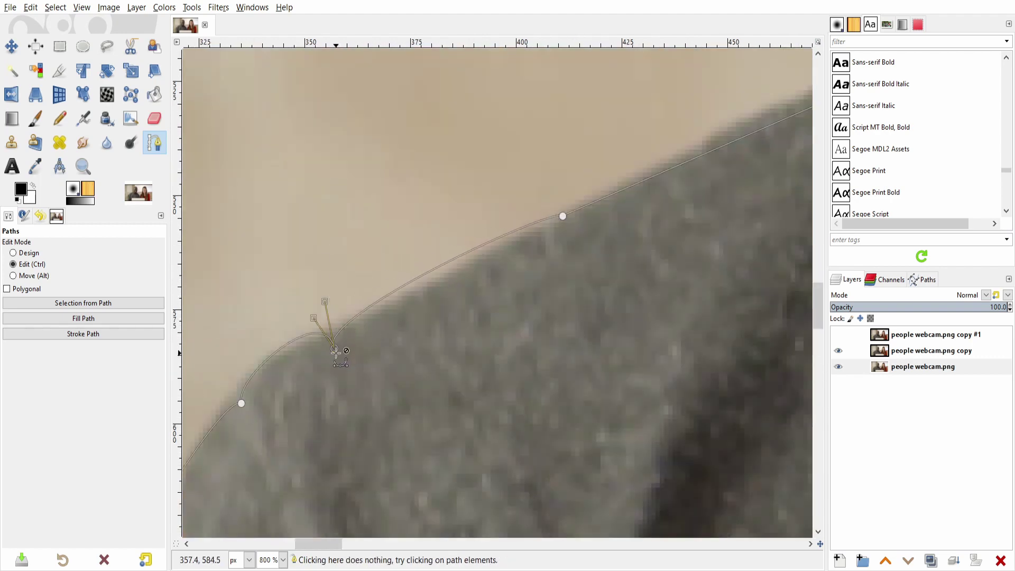
Reshape the curve at the shoulder bend and add anchors along the arm and lower path
{"action": "left_click_drag", "start_coordinate": [296, 337], "coordinate": [292, 331]}
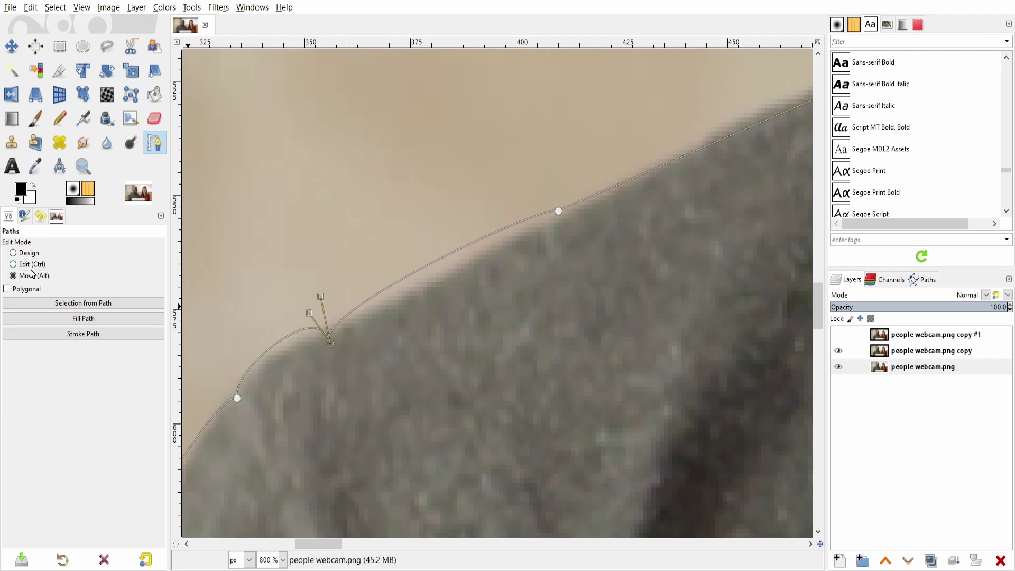
{"action": "left_click", "coordinate": [284, 351], "text": "ctrl"}
{"action": "scroll", "coordinate": [453, 345], "scroll_direction": "left", "scroll_amount": 5}
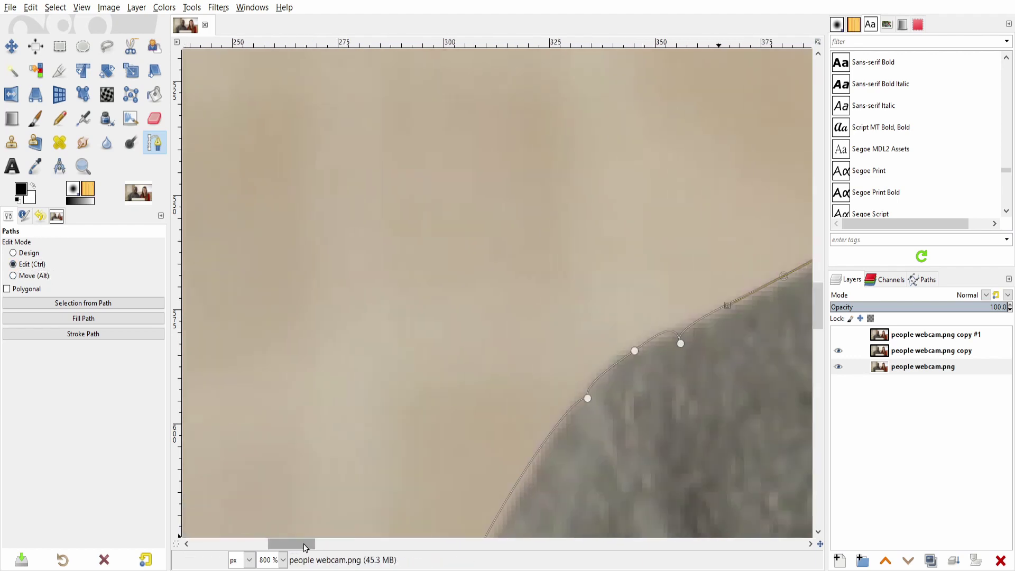
{"action": "left_click_drag", "start_coordinate": [819, 308], "coordinate": [816, 339]}
{"action": "scroll", "coordinate": [523, 359], "scroll_direction": "up", "scroll_amount": 5}
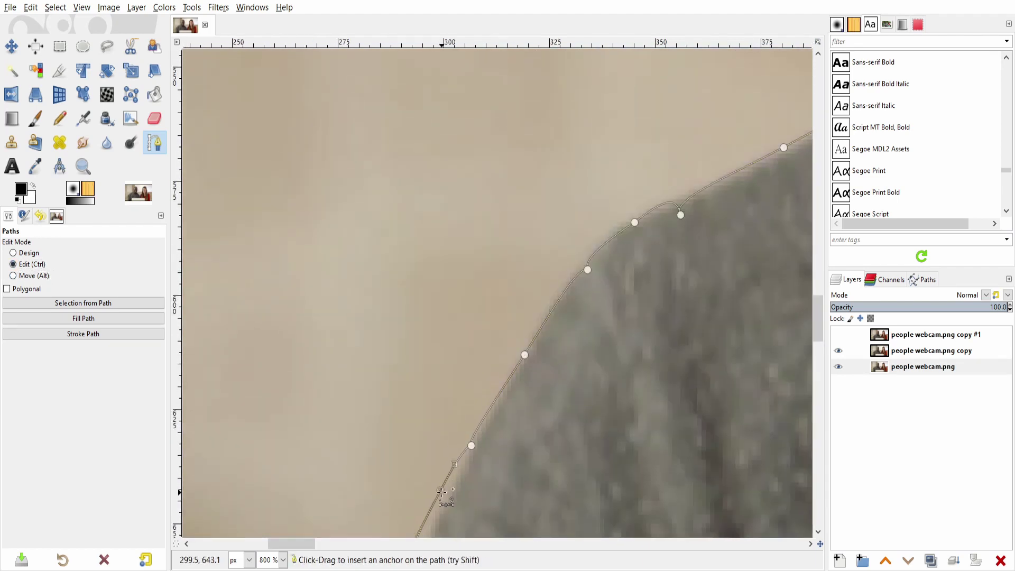
{"action": "scroll", "coordinate": [476, 327], "scroll_direction": "down", "scroll_amount": 4}
{"action": "scroll", "coordinate": [328, 298], "scroll_direction": "down", "scroll_amount": 7}
{"action": "left_click", "coordinate": [329, 297]}
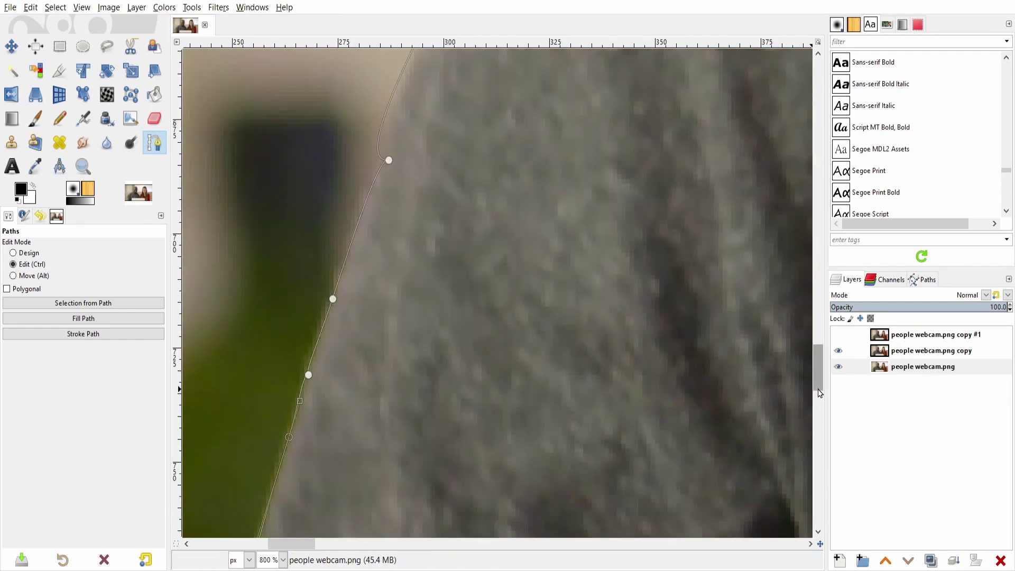
{"action": "scroll", "coordinate": [328, 317], "scroll_direction": "down", "scroll_amount": 8}
{"action": "scroll", "coordinate": [481, 299], "scroll_direction": "left", "scroll_amount": 5}
{"action": "left_click", "coordinate": [472, 301]}
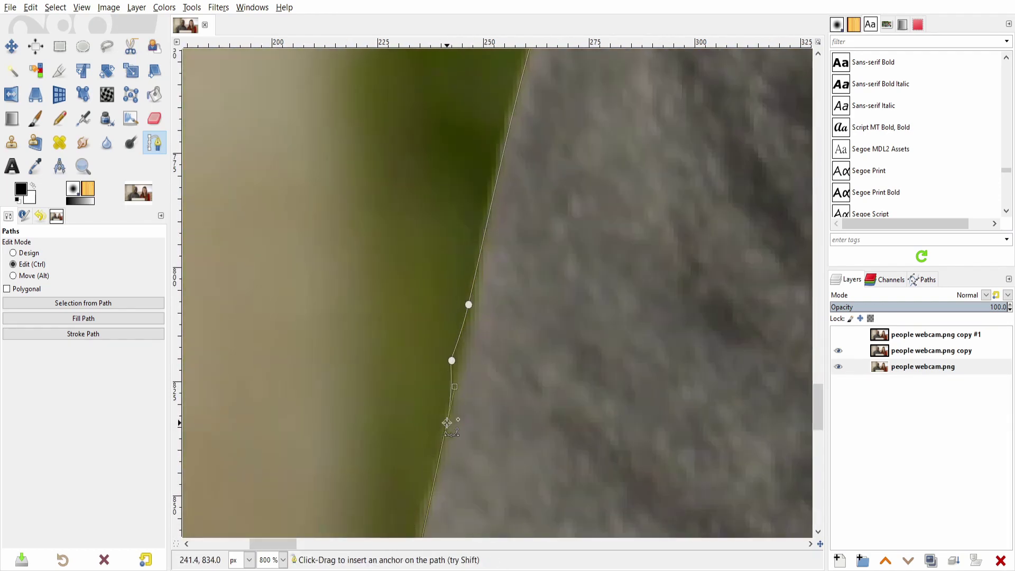
{"action": "scroll", "coordinate": [475, 396], "scroll_direction": "down", "scroll_amount": 2}
{"action": "scroll", "coordinate": [511, 370], "scroll_direction": "down", "scroll_amount": 14}
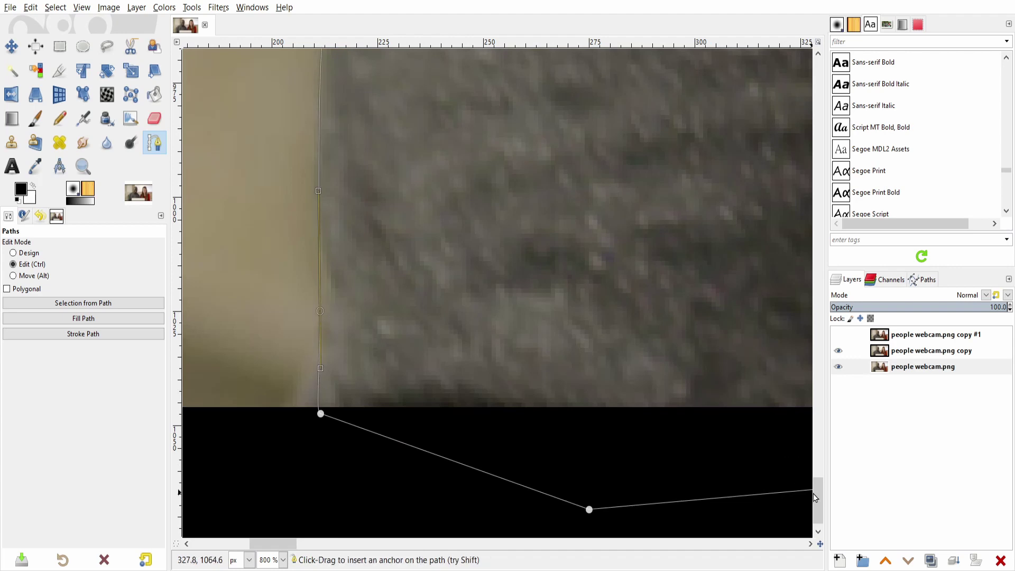
{"action": "scroll", "coordinate": [327, 423], "scroll_direction": "up", "scroll_amount": 20}
Add an anchor on the shoulder edge and bend segments to follow the grey shirt to the neck
{"action": "left_click_drag", "start_coordinate": [290, 544], "coordinate": [323, 551]}
{"action": "scroll", "coordinate": [370, 422], "scroll_direction": "right", "scroll_amount": 2}
{"action": "scroll", "coordinate": [423, 344], "scroll_direction": "up", "scroll_amount": 6}
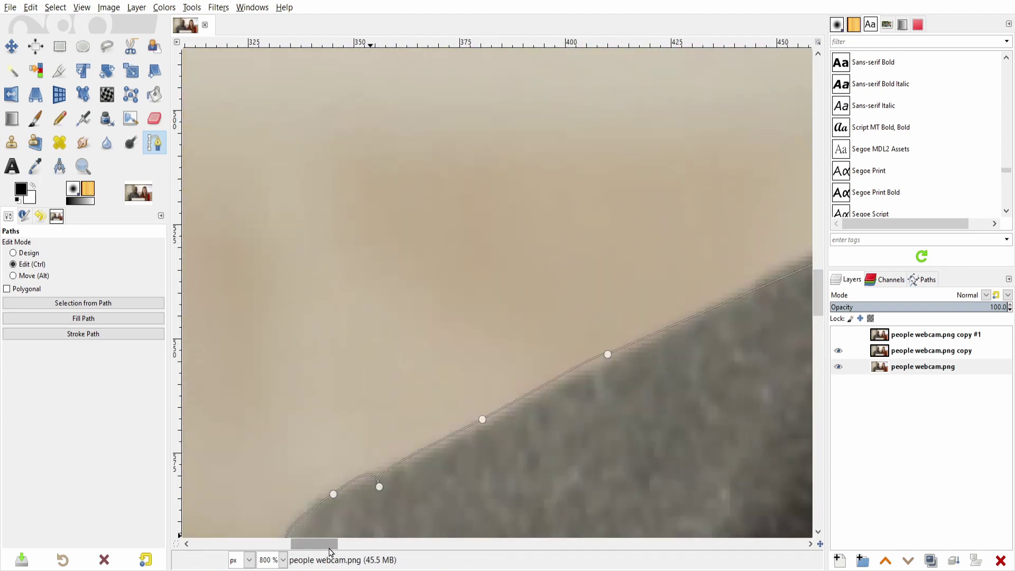
{"action": "scroll", "coordinate": [476, 264], "scroll_direction": "right", "scroll_amount": 6}
{"action": "left_click", "coordinate": [499, 242]}
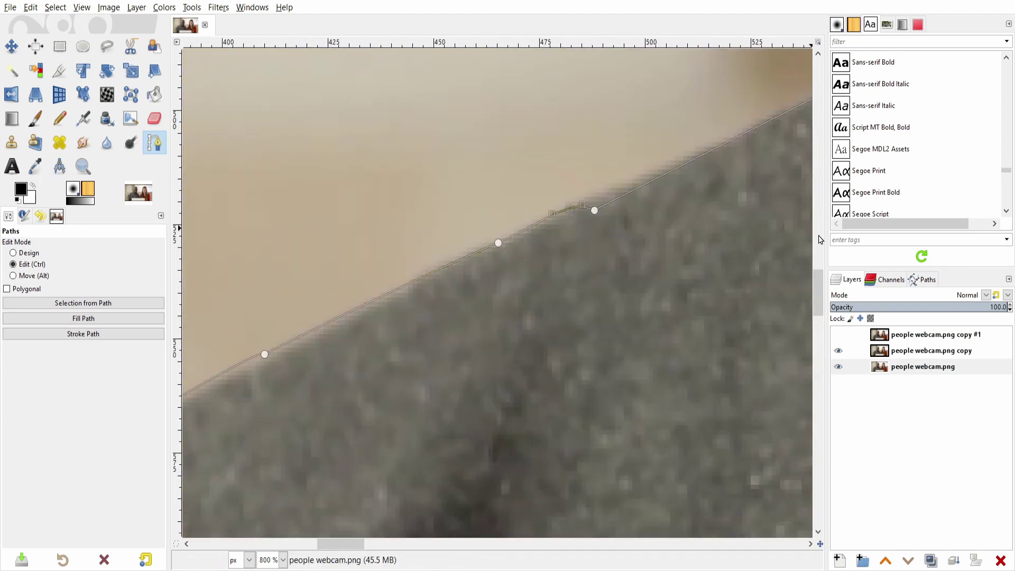
{"action": "scroll", "coordinate": [363, 170], "scroll_direction": "right", "scroll_amount": 6}
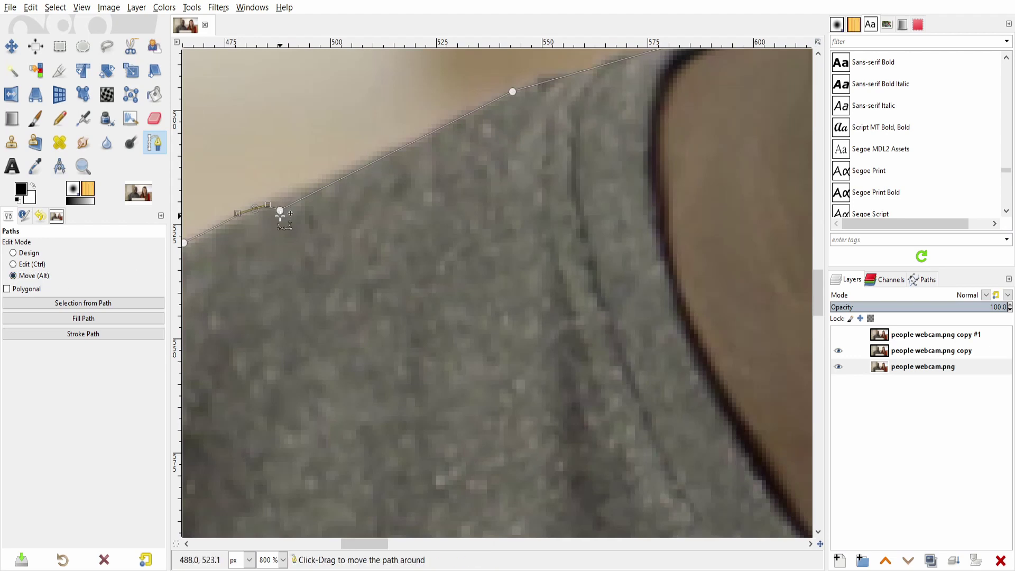
{"action": "left_click_drag", "start_coordinate": [278, 210], "coordinate": [278, 204]}
{"action": "left_click_drag", "start_coordinate": [417, 141], "coordinate": [416, 137]}
{"action": "scroll", "coordinate": [683, 226], "scroll_direction": "up", "scroll_amount": 6}
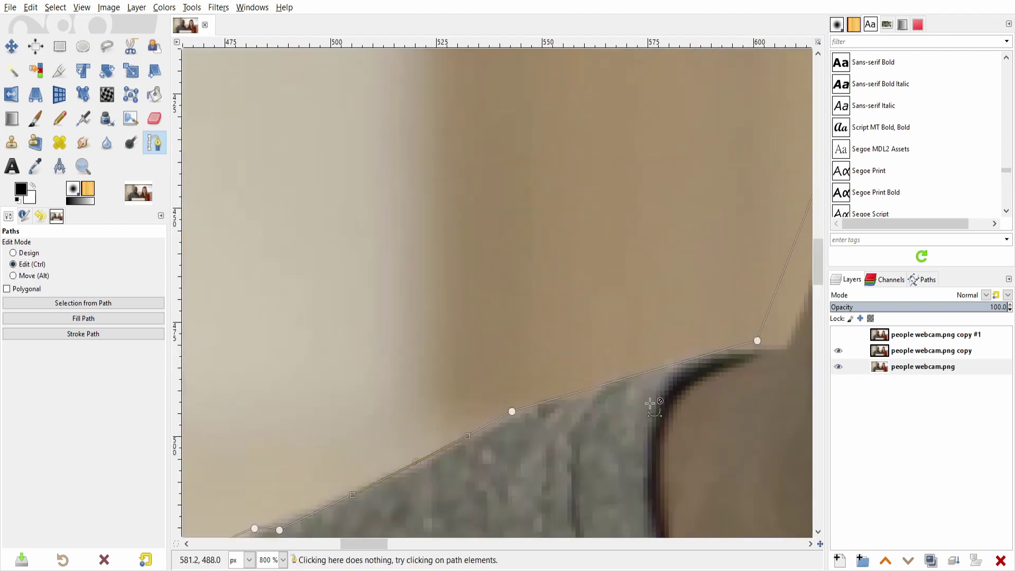
{"action": "scroll", "coordinate": [652, 403], "scroll_direction": "right", "scroll_amount": 2}
{"action": "scroll", "coordinate": [653, 403], "scroll_direction": "right", "scroll_amount": 3}
Curve the path along the neck and reshape where the neck meets the shoulder
{"action": "left_click_drag", "start_coordinate": [332, 385], "coordinate": [343, 381]}
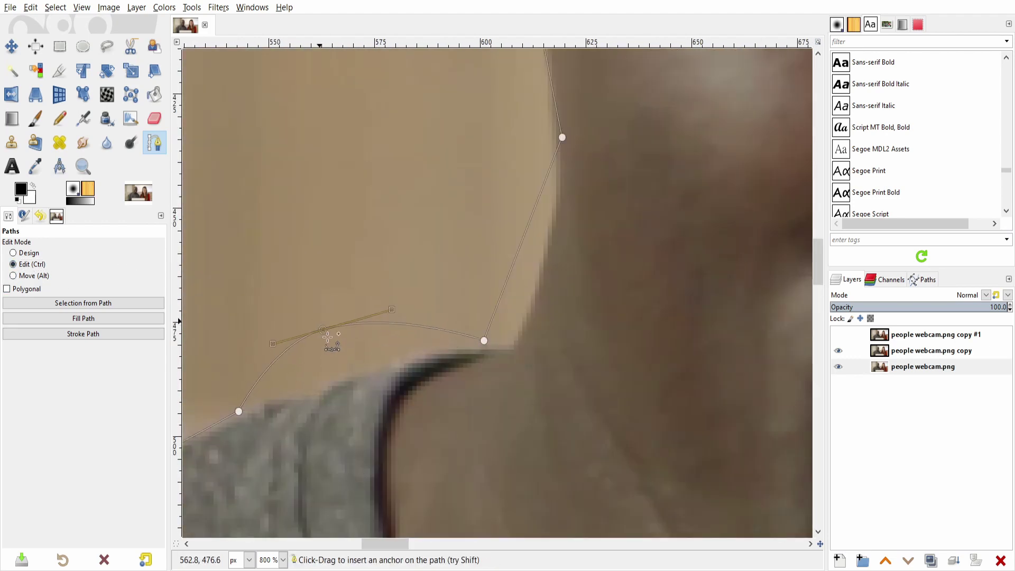
{"action": "left_click_drag", "start_coordinate": [534, 277], "coordinate": [537, 317]}
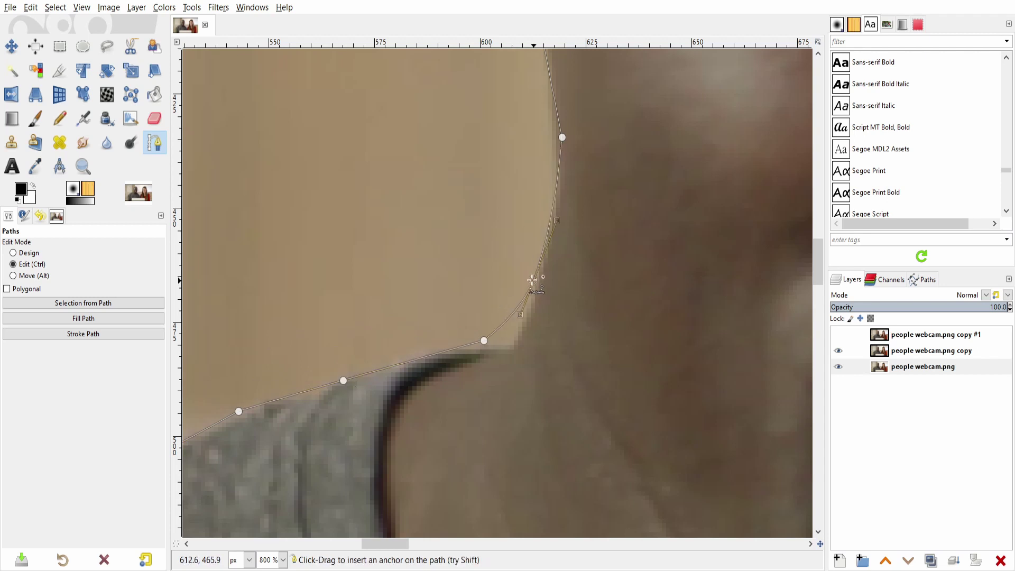
{"action": "left_click", "coordinate": [506, 330]}
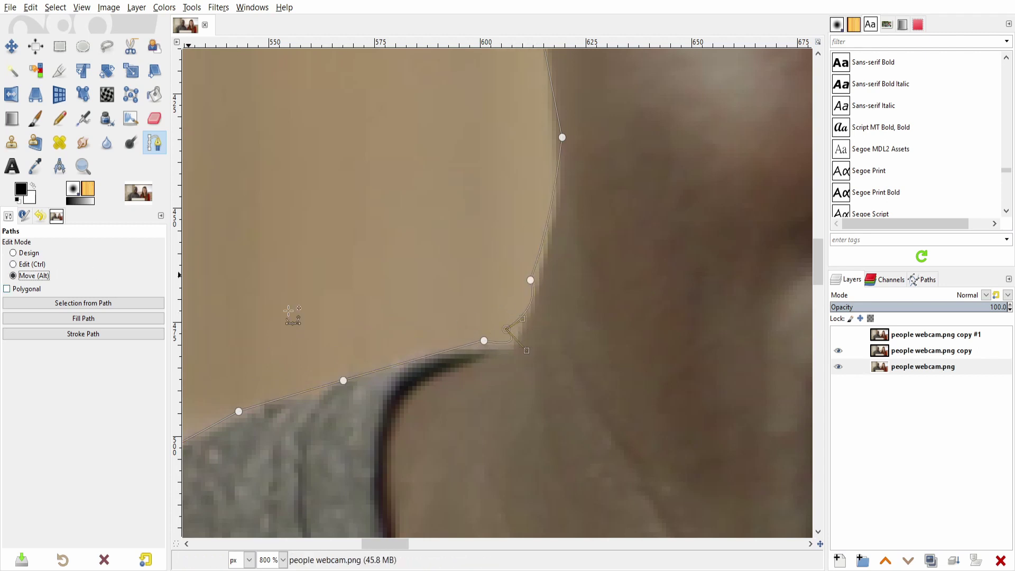
{"action": "left_click_drag", "start_coordinate": [507, 332], "coordinate": [511, 335]}
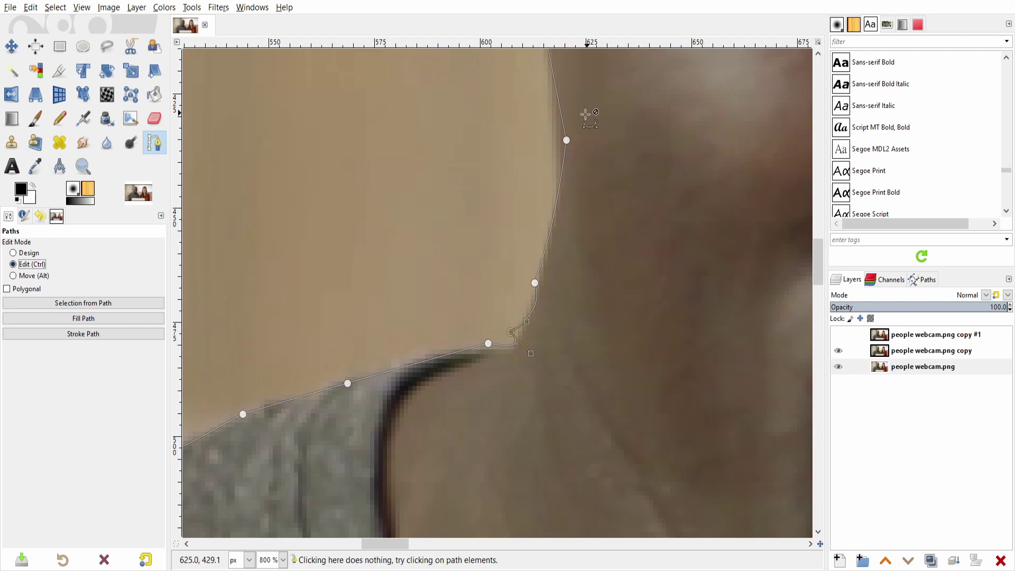
{"action": "left_click", "coordinate": [566, 140]}
{"action": "left_click_drag", "start_coordinate": [527, 305], "coordinate": [509, 295]}
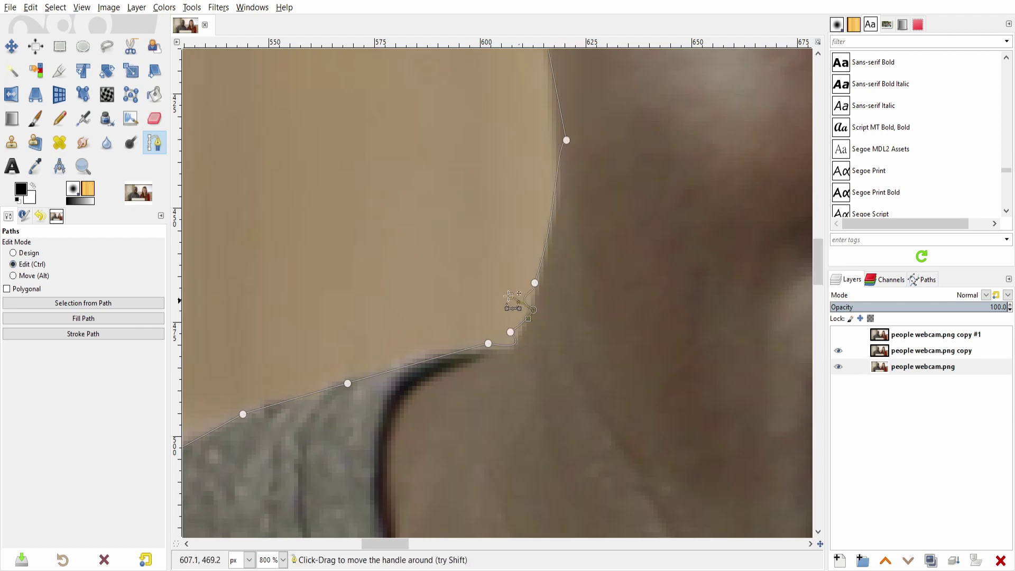
Insert extra anchors along the neck edge below the ear
{"action": "scroll", "coordinate": [581, 343], "scroll_direction": "up", "scroll_amount": 5}
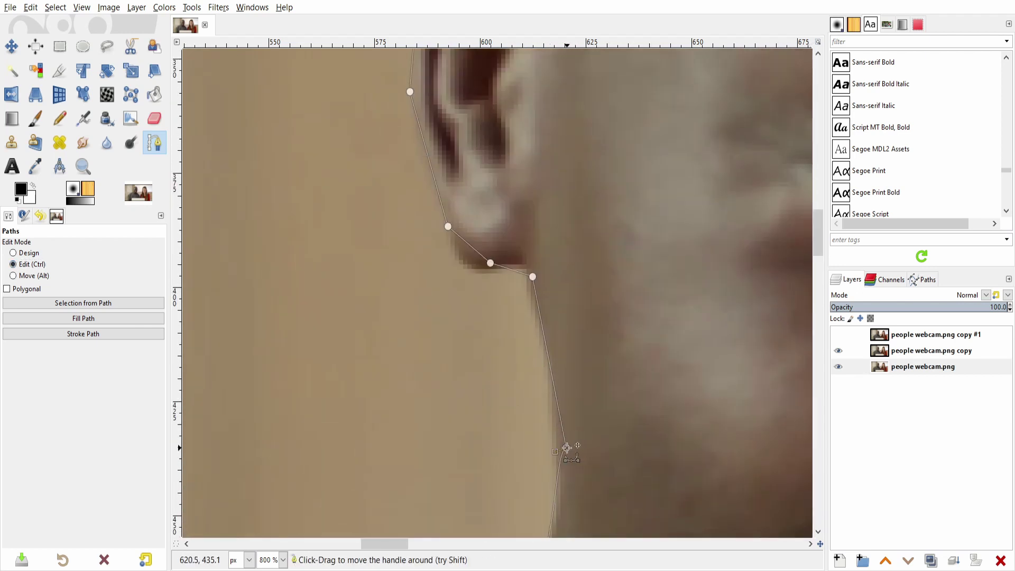
{"action": "left_click", "coordinate": [565, 448]}
{"action": "left_click_drag", "start_coordinate": [566, 448], "coordinate": [560, 448]}
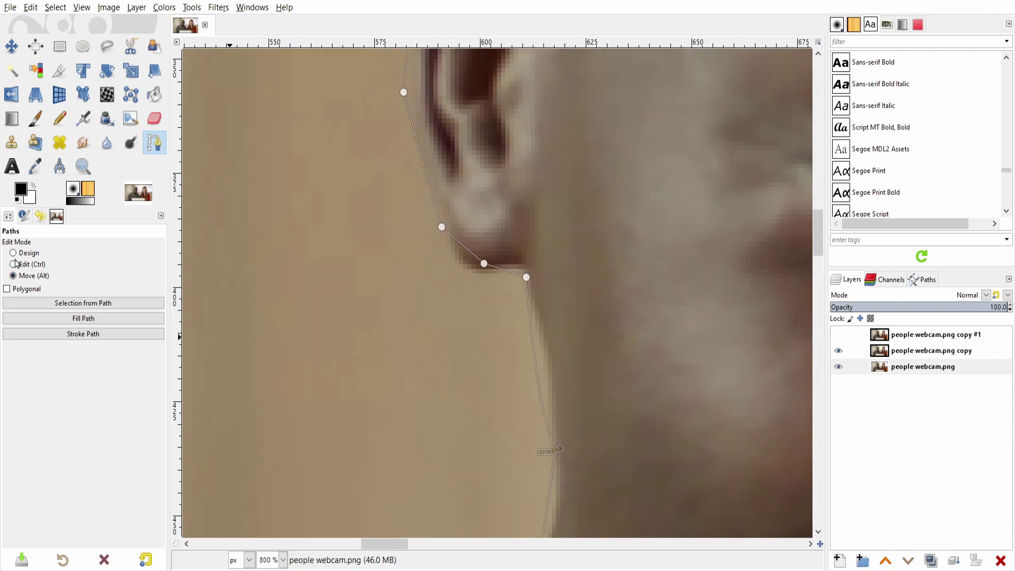
{"action": "left_click", "coordinate": [545, 356], "text": "ctrl"}
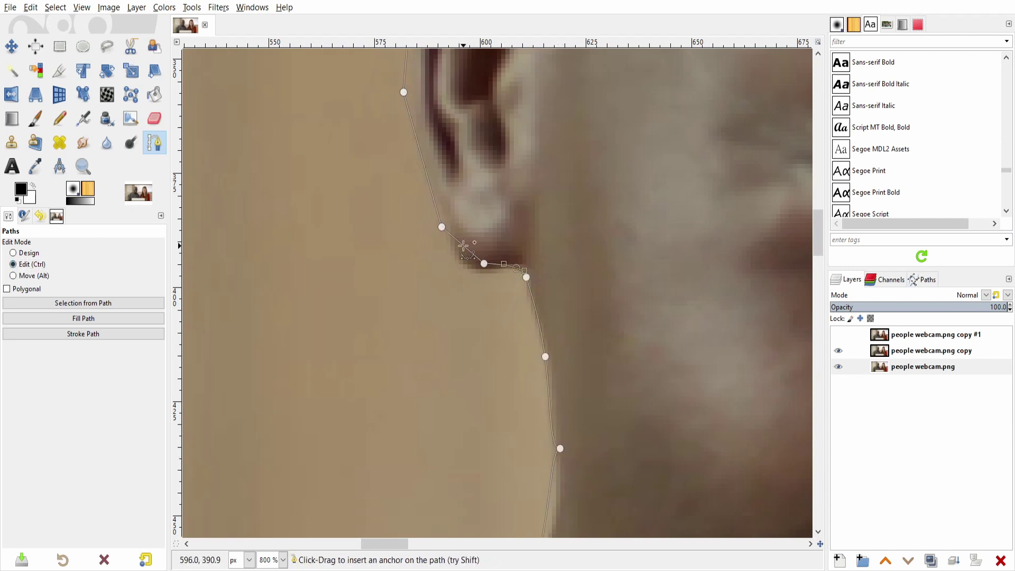
{"action": "scroll", "coordinate": [459, 264], "scroll_direction": "up", "scroll_amount": 3}
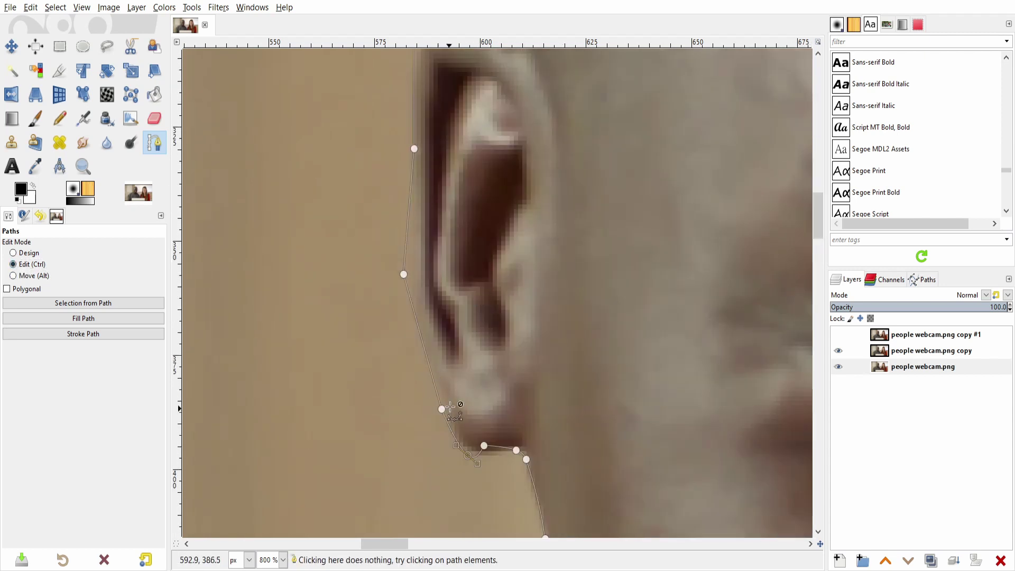
Add anchors around the earlobe and back of the ear, nudging the outline slightly left
{"action": "left_click", "coordinate": [443, 394]}
{"action": "left_click", "coordinate": [453, 414]}
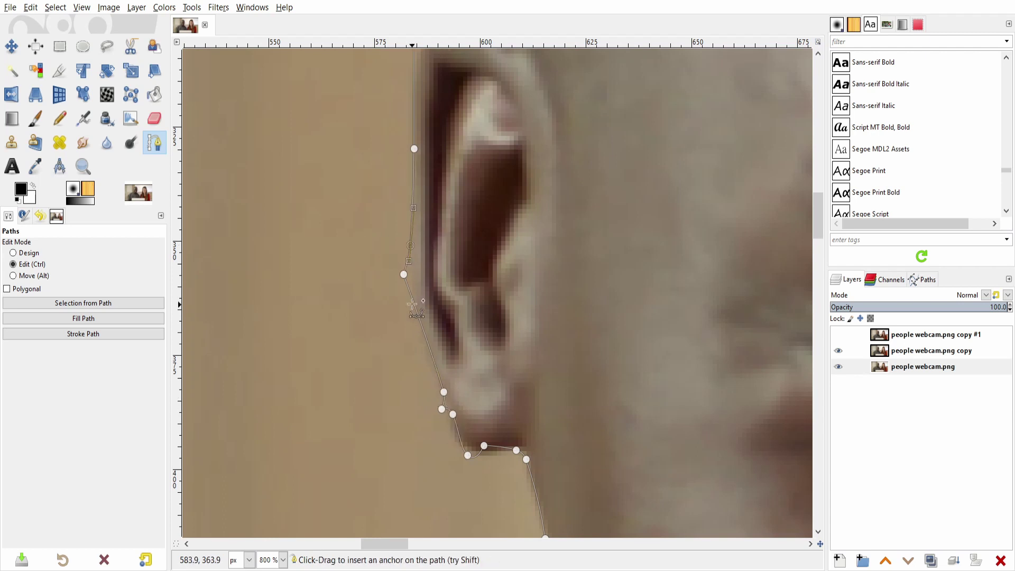
{"action": "left_click", "coordinate": [419, 331]}
{"action": "left_click", "coordinate": [40, 278]}
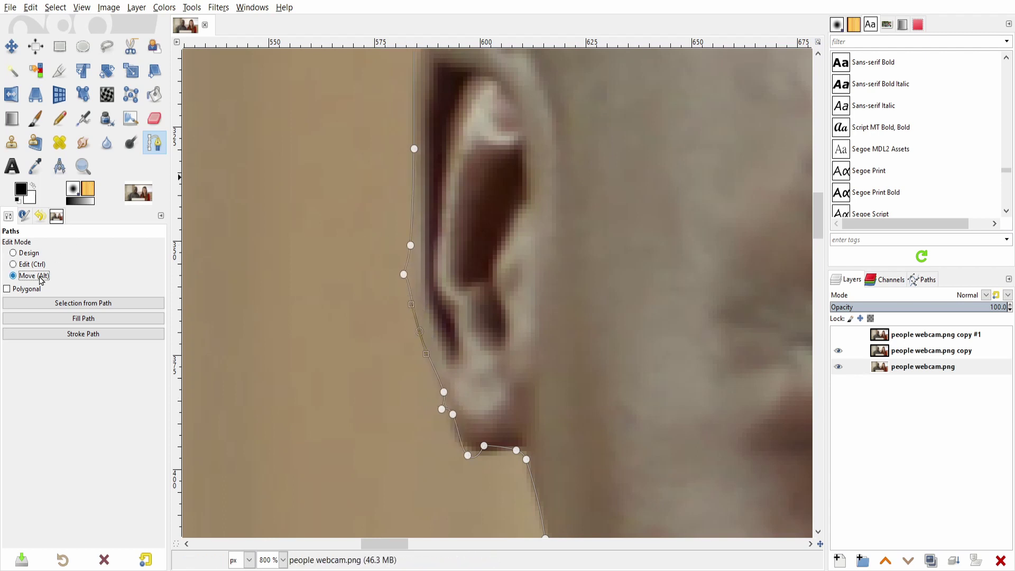
{"action": "left_click_drag", "start_coordinate": [407, 290], "coordinate": [407, 289]}
{"action": "key", "text": "ctrl"}
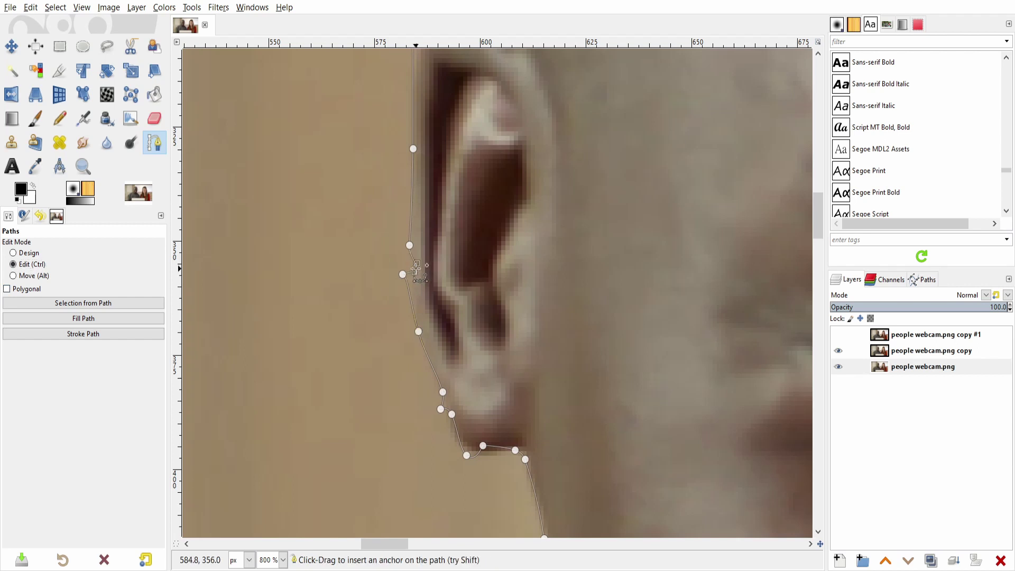
{"action": "scroll", "coordinate": [457, 228], "scroll_direction": "up", "scroll_amount": 5}
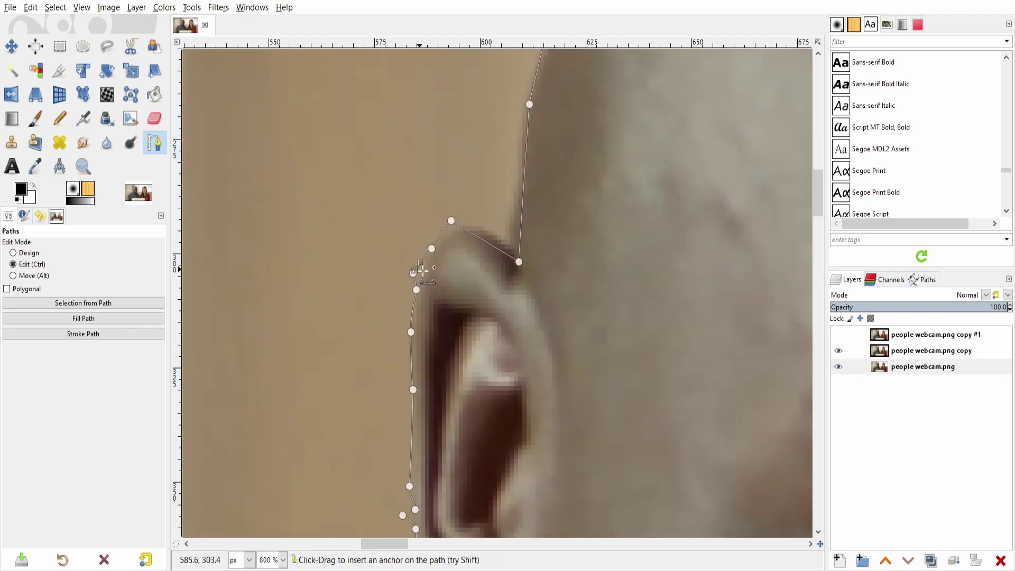
Curve the path over the top of the ear and up onto the head
{"action": "left_click_drag", "start_coordinate": [422, 264], "coordinate": [428, 270]}
{"action": "left_click_drag", "start_coordinate": [483, 241], "coordinate": [491, 222]}
{"action": "left_click_drag", "start_coordinate": [817, 193], "coordinate": [817, 171]}
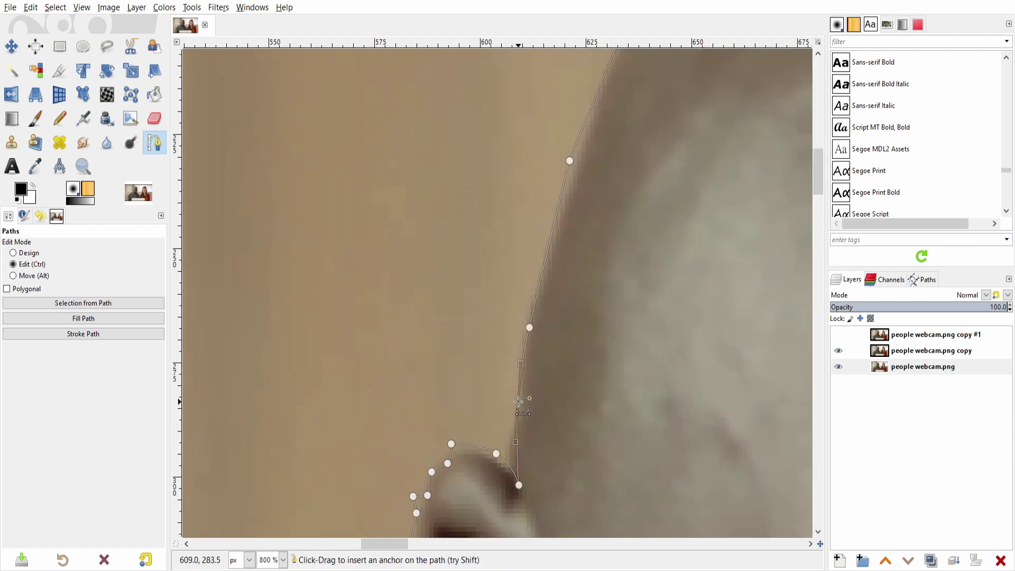
{"action": "left_click_drag", "start_coordinate": [535, 263], "coordinate": [556, 224]}
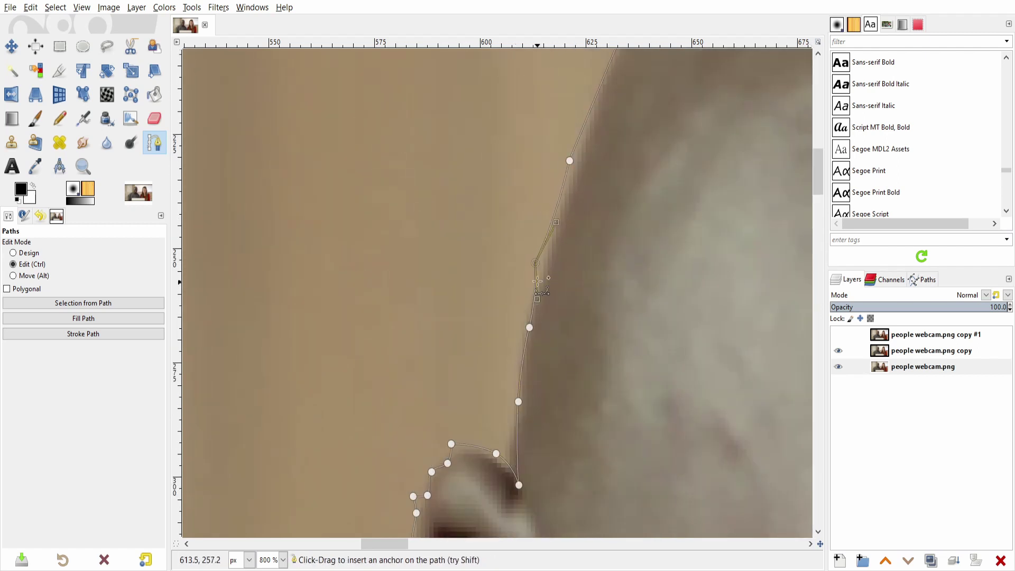
{"action": "left_click_drag", "start_coordinate": [818, 164], "coordinate": [818, 138]}
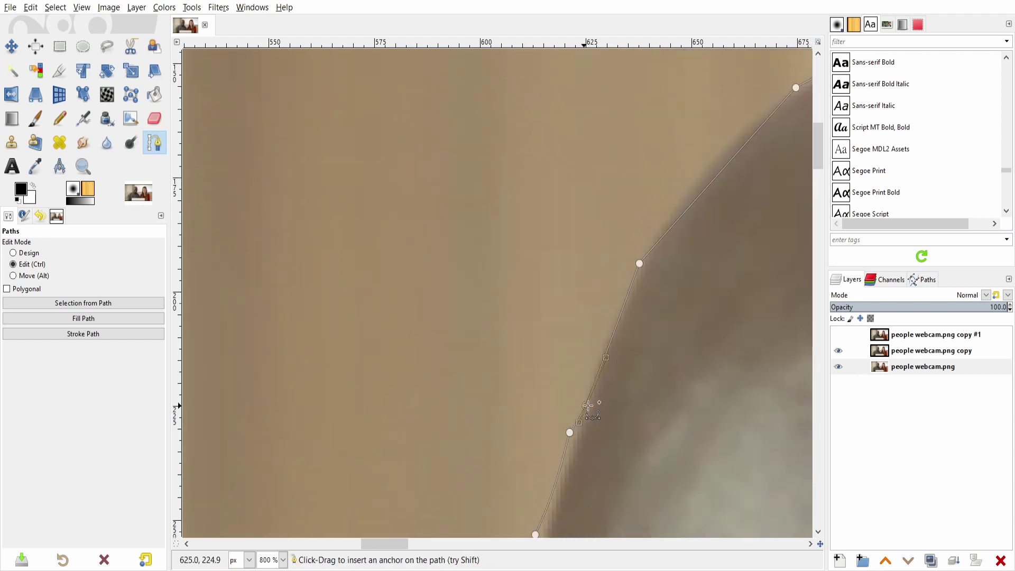
{"action": "scroll", "coordinate": [504, 292], "scroll_direction": "right", "scroll_amount": 5}
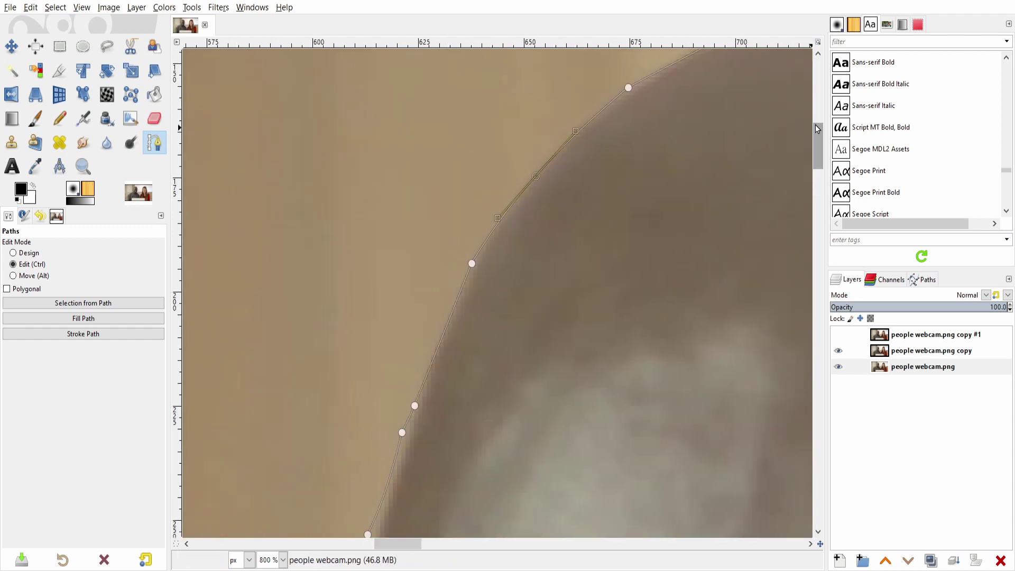
Bend the path over the top of the head and add anchors along the crown
{"action": "left_click_drag", "start_coordinate": [816, 128], "coordinate": [816, 102]}
{"action": "scroll", "coordinate": [453, 253], "scroll_direction": "right", "scroll_amount": 10}
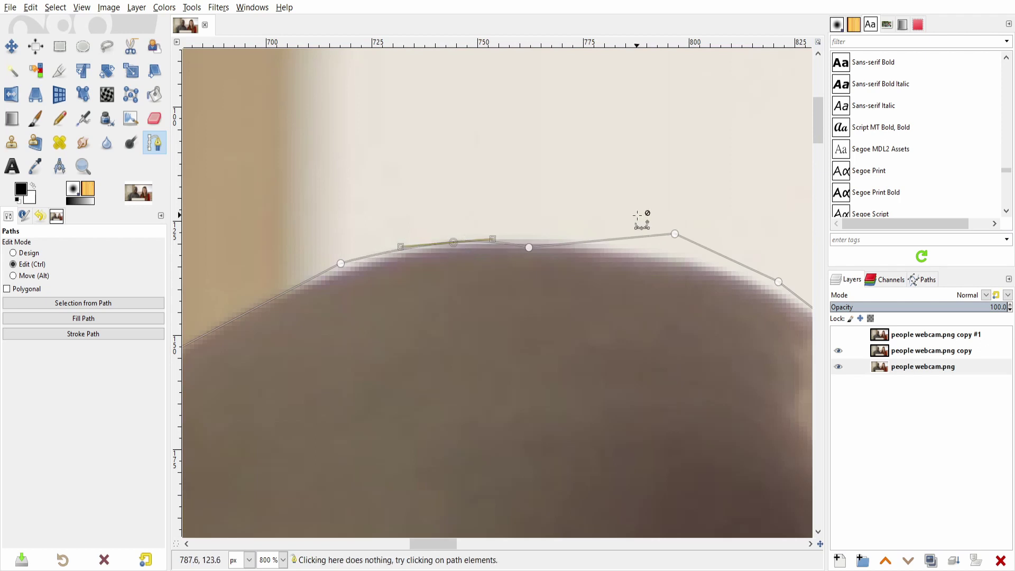
{"action": "left_click_drag", "start_coordinate": [639, 238], "coordinate": [677, 253]}
{"action": "left_click", "coordinate": [26, 253]}
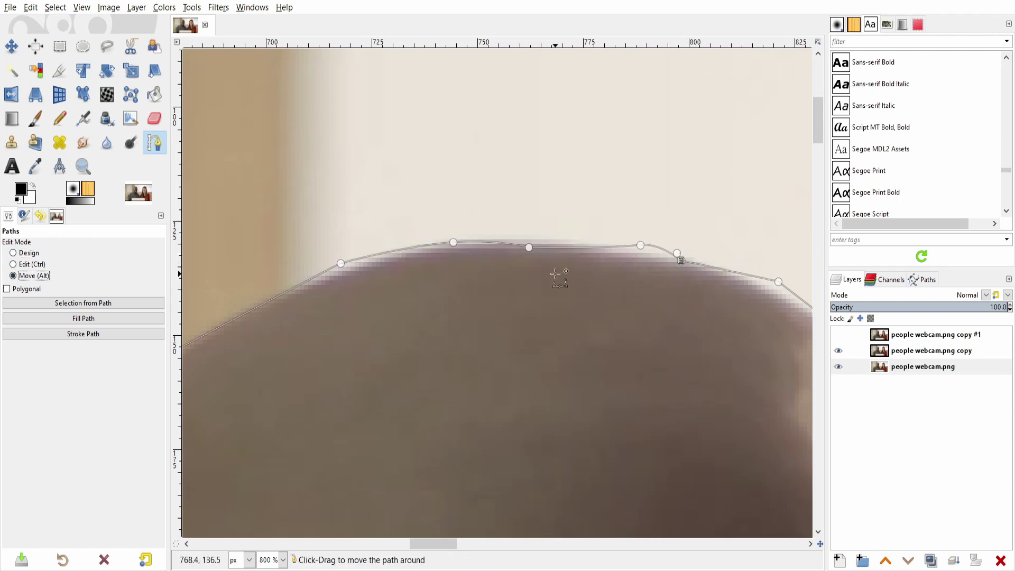
{"action": "left_click", "coordinate": [23, 264]}
{"action": "left_click", "coordinate": [763, 282]}
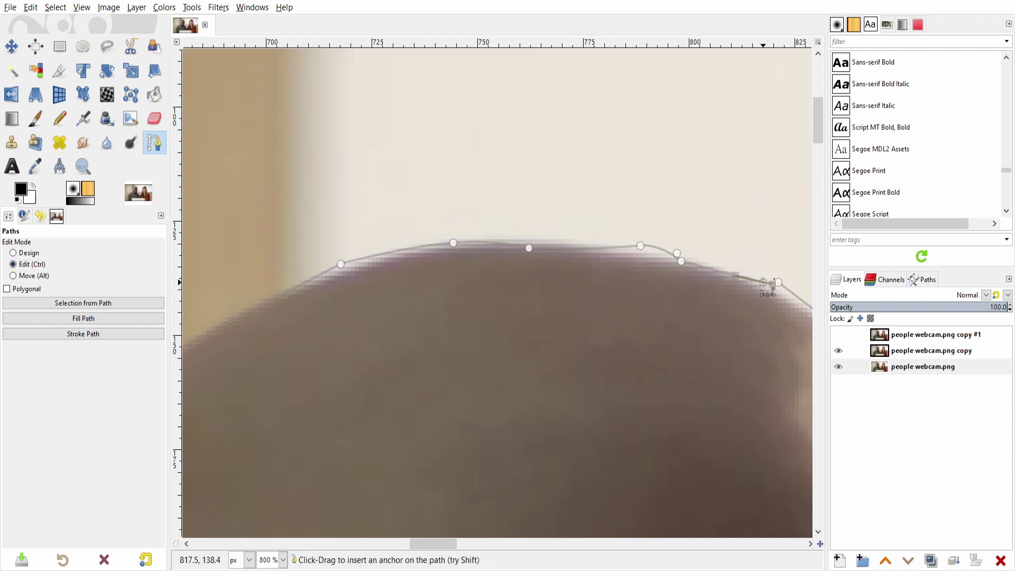
{"action": "left_click", "coordinate": [655, 247]}
Add anchors further along the head outline and its side
{"action": "scroll", "coordinate": [529, 349], "scroll_direction": "right", "scroll_amount": 5}
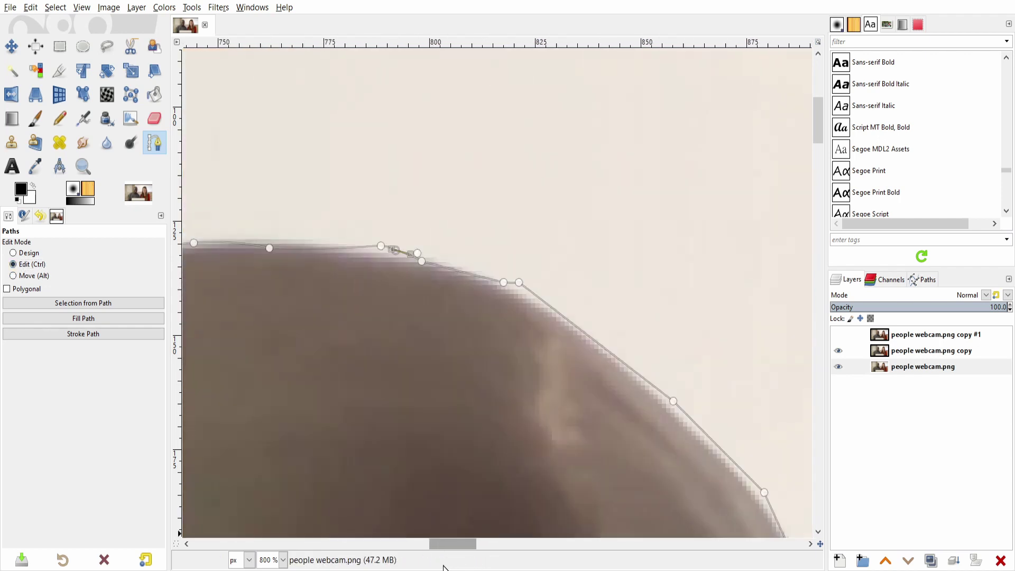
{"action": "left_click", "coordinate": [540, 347]}
{"action": "left_click_drag", "start_coordinate": [819, 136], "coordinate": [819, 188]}
{"action": "left_click", "coordinate": [761, 299]}
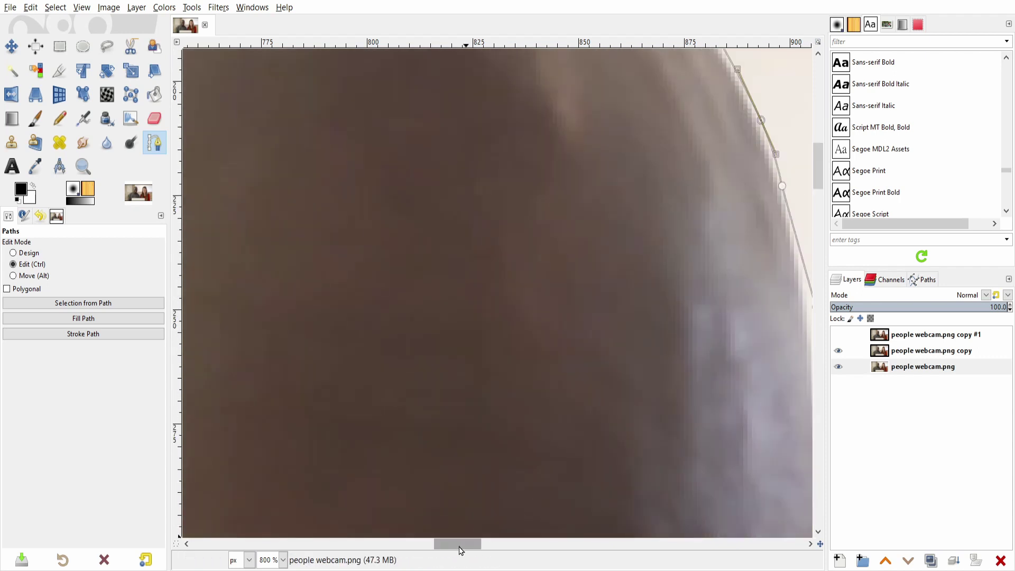
{"action": "scroll", "coordinate": [581, 317], "scroll_direction": "right", "scroll_amount": 3}
{"action": "left_click", "coordinate": [585, 345]}
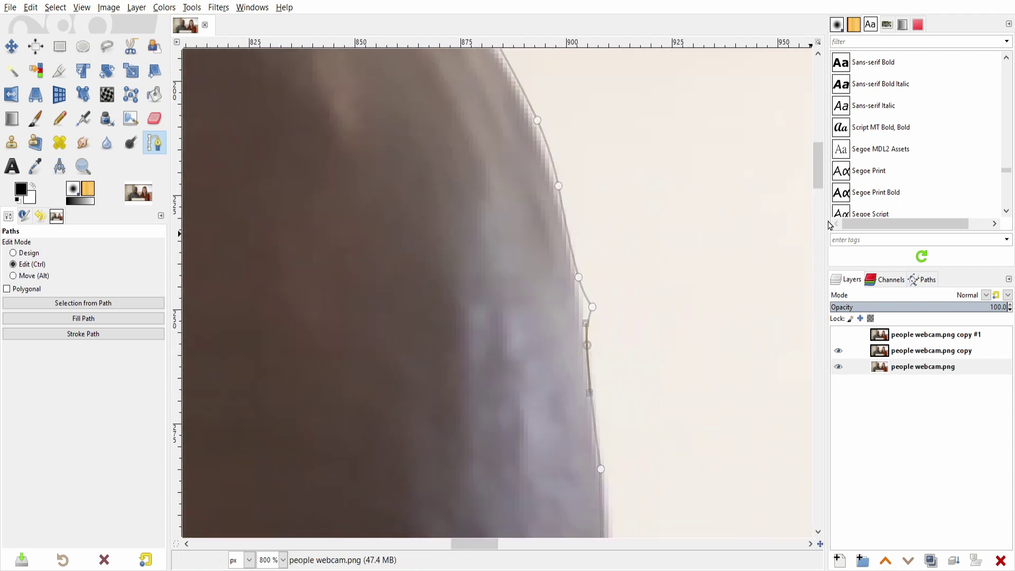
{"action": "left_click_drag", "start_coordinate": [817, 171], "coordinate": [817, 201]}
Fit the path down the side of the head with curved anchors following the skin edge
{"action": "left_click", "coordinate": [609, 205]}
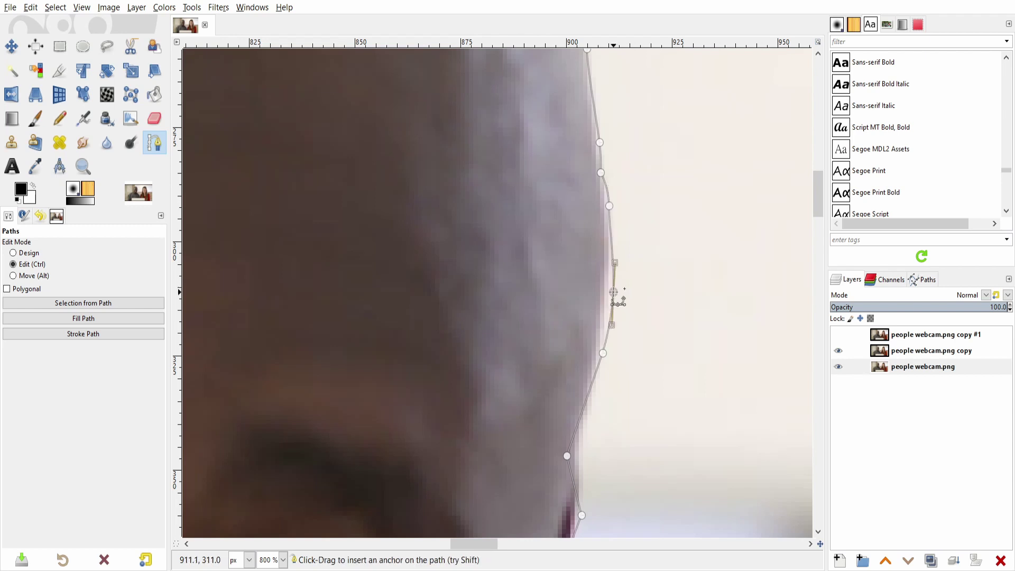
{"action": "left_click_drag", "start_coordinate": [609, 292], "coordinate": [615, 291]}
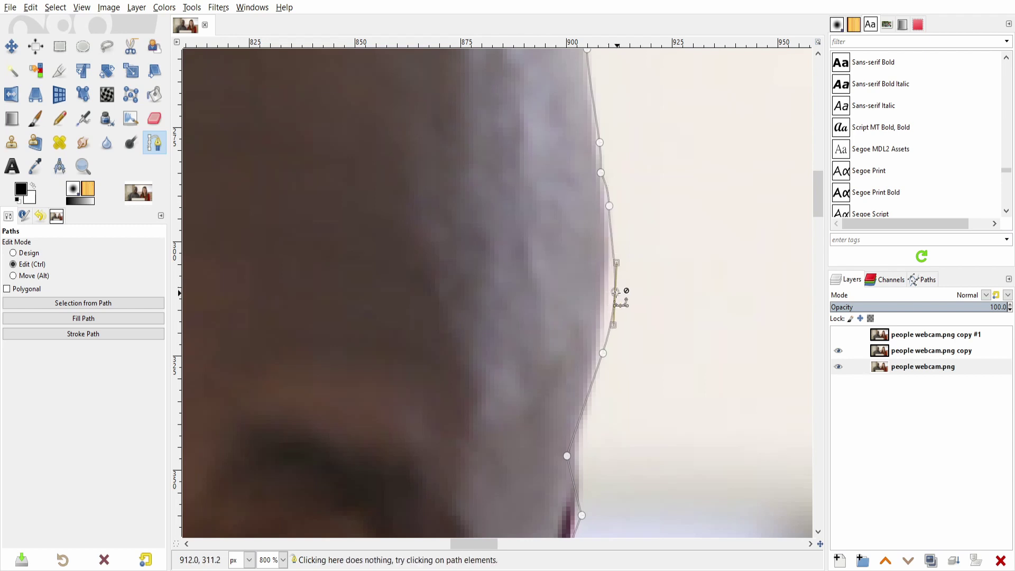
{"action": "left_click", "coordinate": [611, 254]}
{"action": "left_click", "coordinate": [589, 413]}
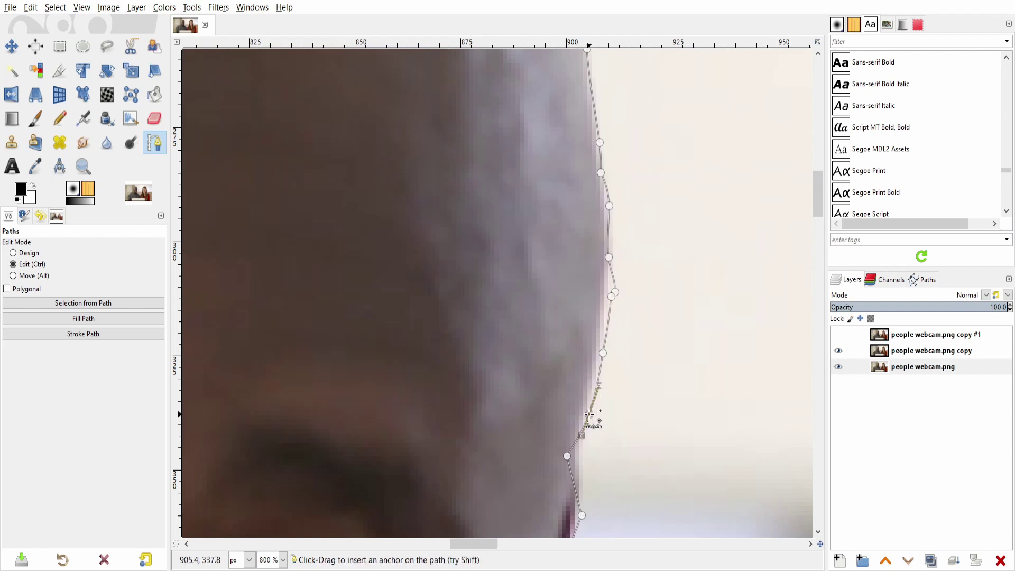
{"action": "left_click_drag", "start_coordinate": [562, 460], "coordinate": [580, 466]}
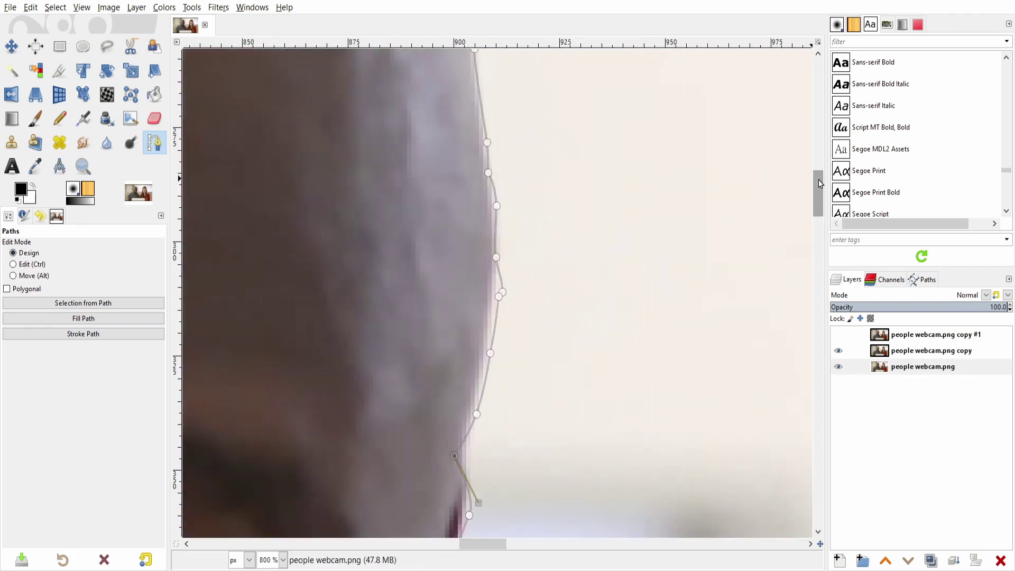
{"action": "scroll", "coordinate": [820, 183], "scroll_direction": "down", "scroll_amount": 3}
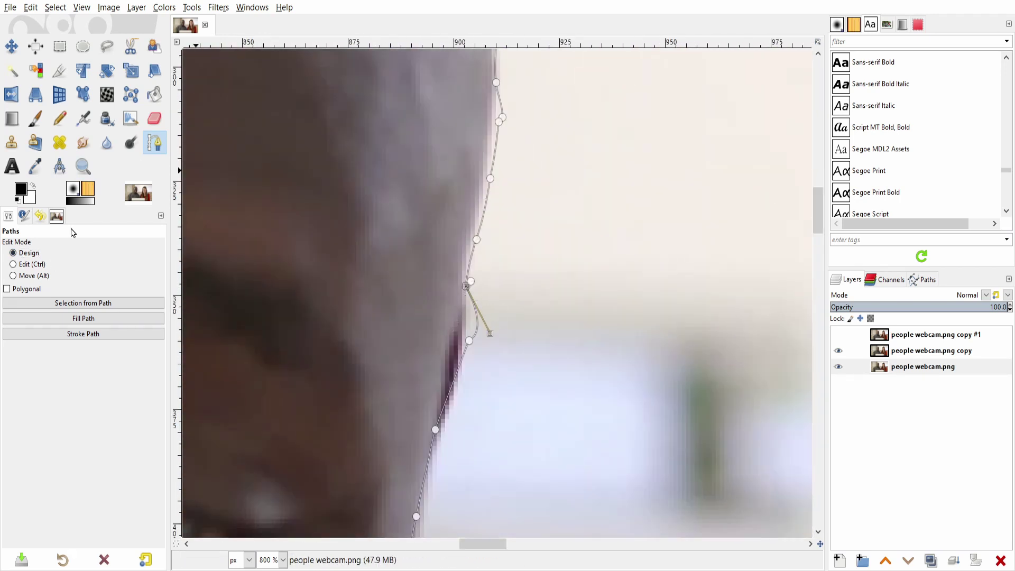
Add anchors along the face and cheek edge
{"action": "left_click", "coordinate": [470, 320], "text": "ctrl"}
{"action": "left_click", "coordinate": [490, 154], "text": "ctrl"}
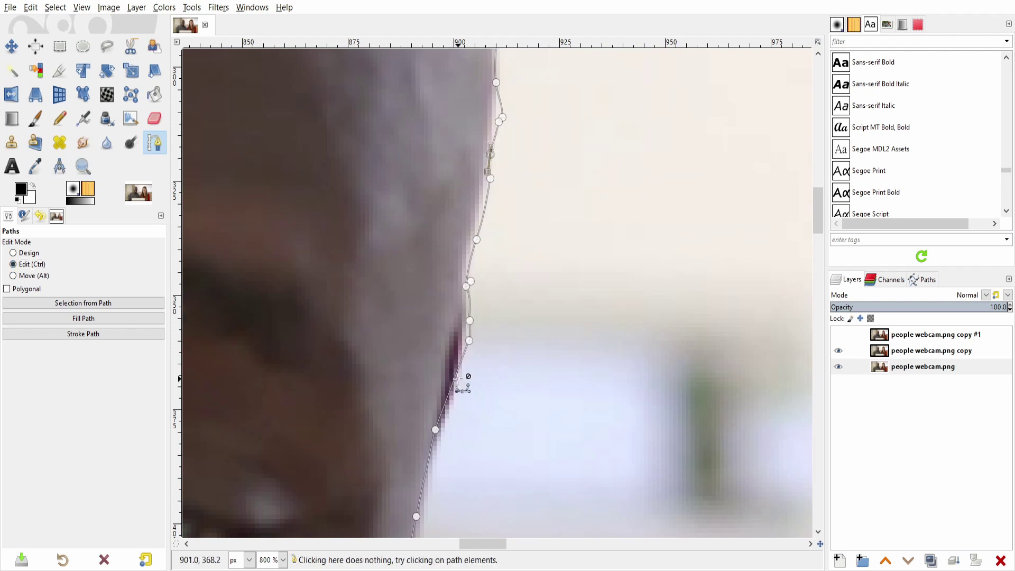
{"action": "left_click_drag", "start_coordinate": [818, 235], "coordinate": [818, 259]}
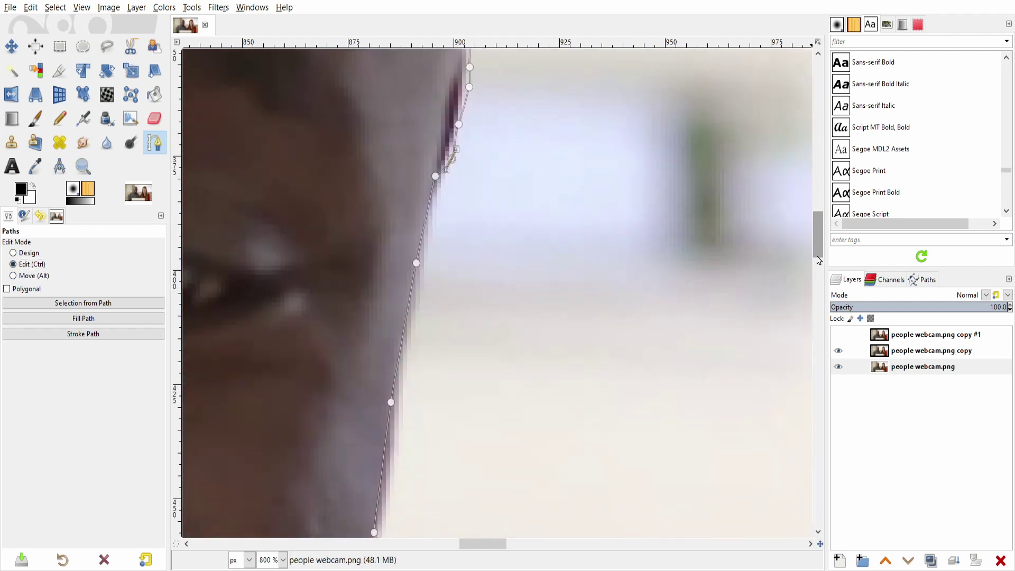
{"action": "left_click", "coordinate": [411, 349]}
{"action": "left_click", "coordinate": [429, 228]}
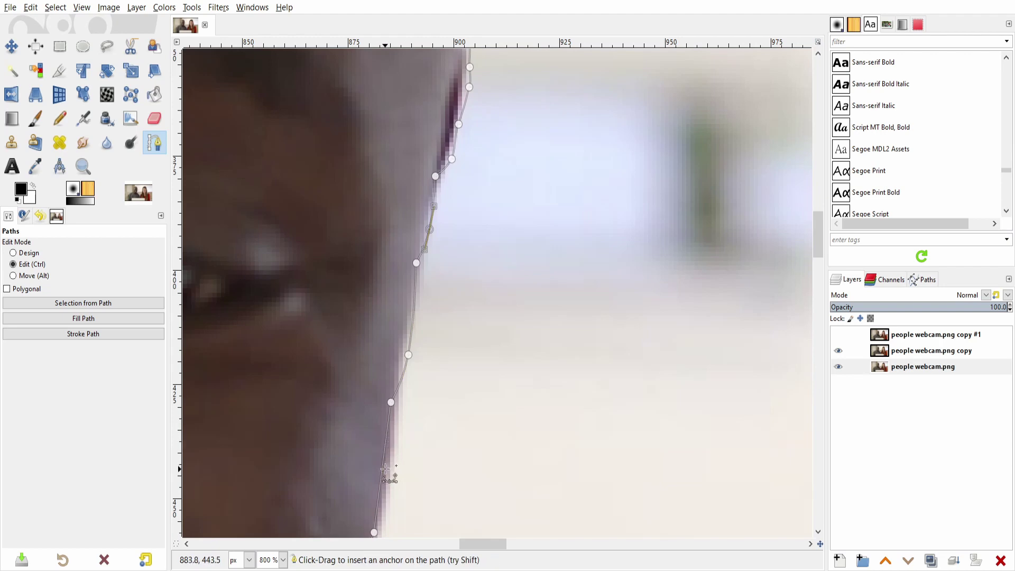
Add an anchor where the chin meets the neck
{"action": "scroll", "coordinate": [398, 475], "scroll_direction": "up", "scroll_amount": 5}
{"action": "scroll", "coordinate": [308, 338], "scroll_direction": "up", "scroll_amount": 5}
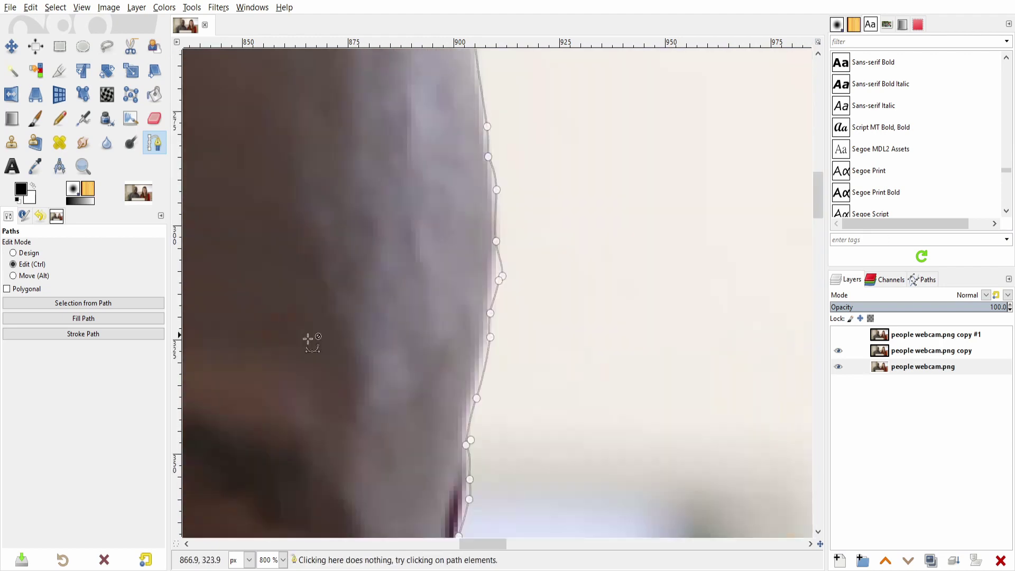
{"action": "scroll", "coordinate": [651, 435], "scroll_direction": "down", "scroll_amount": 10}
{"action": "left_click", "coordinate": [256, 339]}
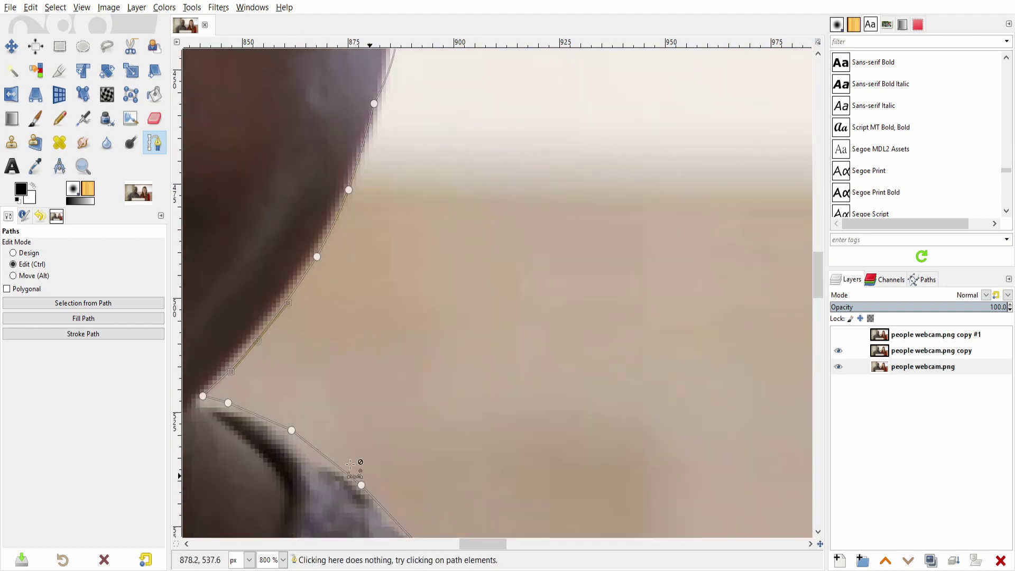
{"action": "scroll", "coordinate": [393, 406], "scroll_direction": "left", "scroll_amount": 3}
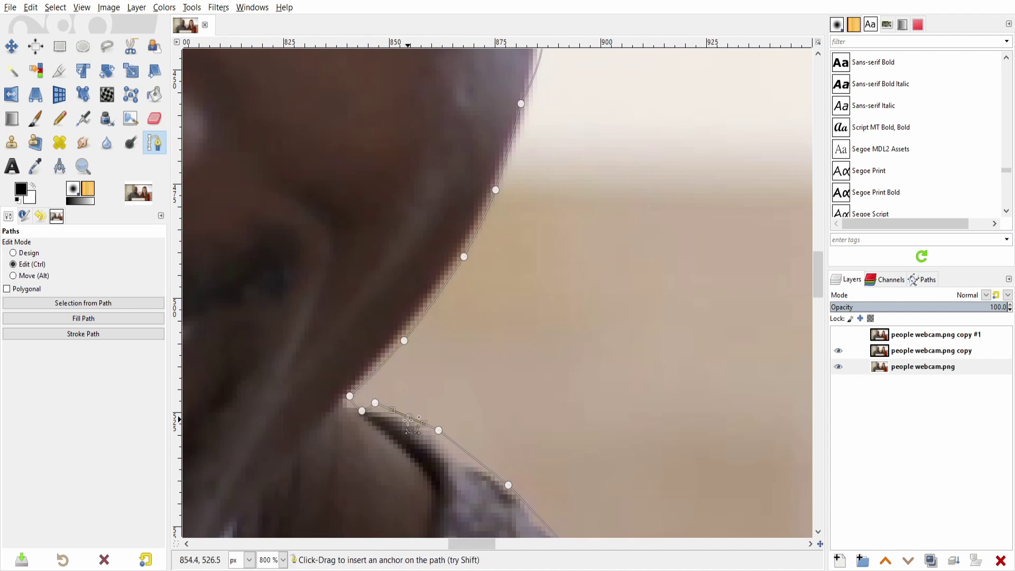
{"action": "scroll", "coordinate": [472, 462], "scroll_direction": "down", "scroll_amount": 5}
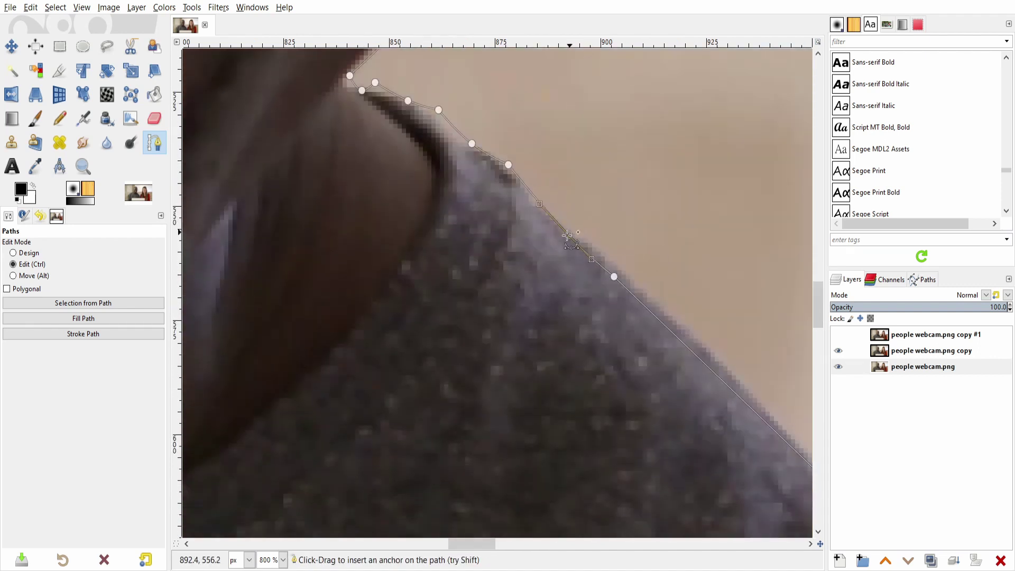
Add anchors along the shoulder outline and the arm's edge
{"action": "scroll", "coordinate": [481, 544], "scroll_direction": "right", "scroll_amount": 3}
{"action": "left_click", "coordinate": [562, 349]}
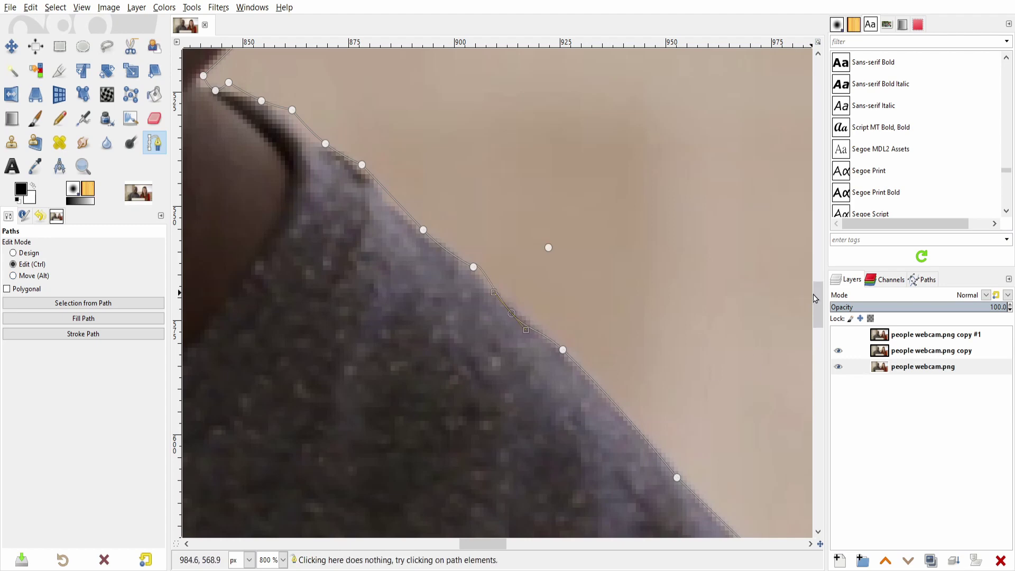
{"action": "scroll", "coordinate": [814, 298], "scroll_direction": "down", "scroll_amount": 5}
{"action": "scroll", "coordinate": [747, 381], "scroll_direction": "right", "scroll_amount": 6}
{"action": "scroll", "coordinate": [678, 455], "scroll_direction": "down", "scroll_amount": 5}
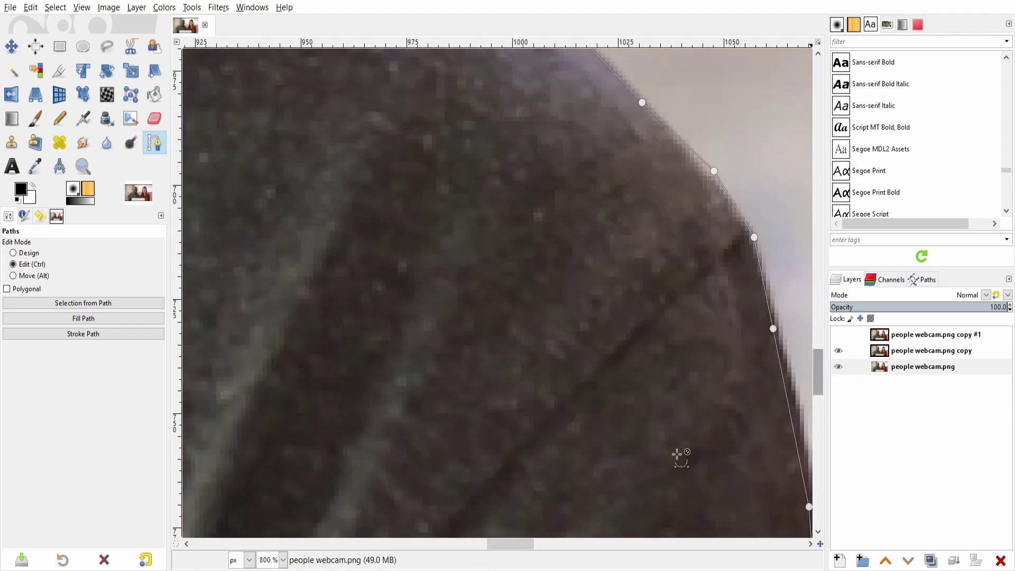
{"action": "left_click_drag", "start_coordinate": [505, 544], "coordinate": [522, 546]}
{"action": "left_click", "coordinate": [596, 413]}
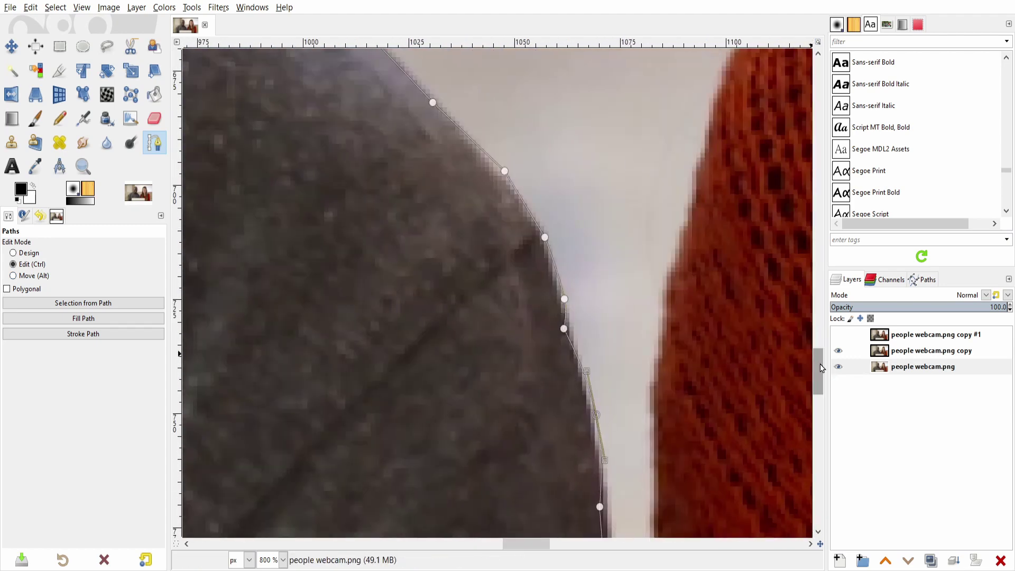
{"action": "left_click_drag", "start_coordinate": [821, 368], "coordinate": [818, 425]}
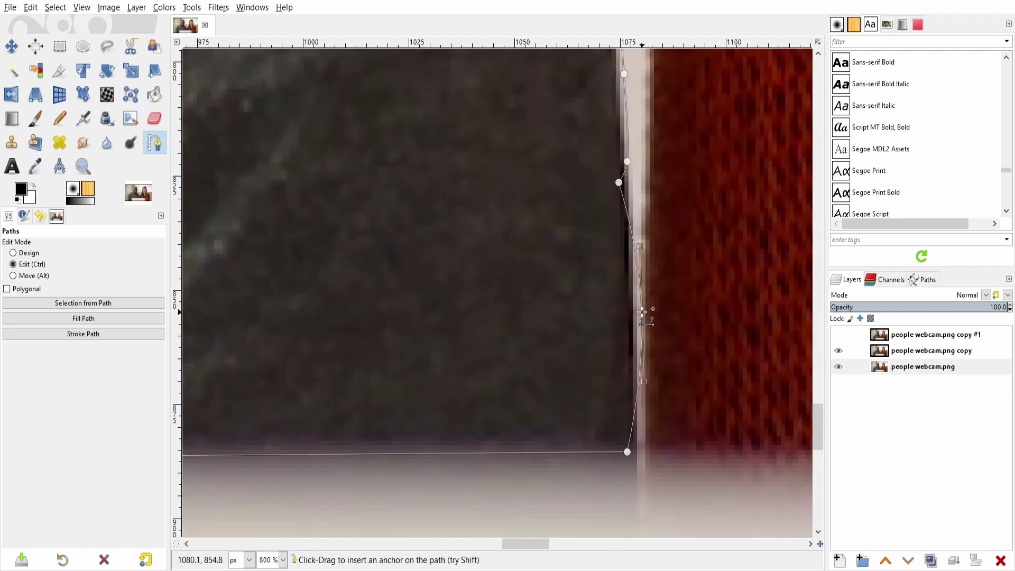
Add anchors at the laptop's corner and on the outline's left edge
{"action": "scroll", "coordinate": [396, 328], "scroll_direction": "down", "scroll_amount": 3}
{"action": "scroll", "coordinate": [396, 327], "scroll_direction": "left", "scroll_amount": 10}
{"action": "scroll", "coordinate": [397, 328], "scroll_direction": "left", "scroll_amount": 2}
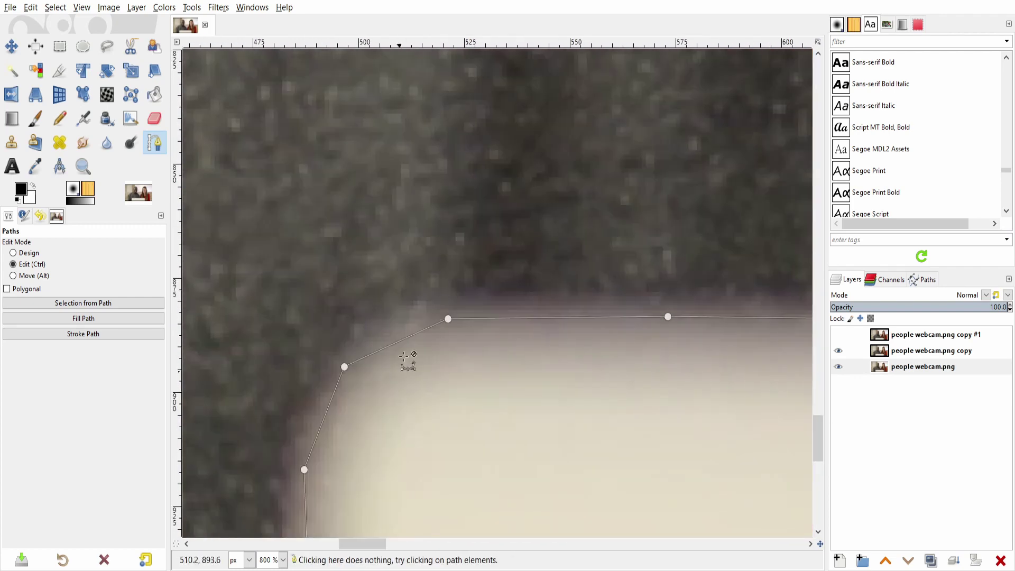
{"action": "left_click", "coordinate": [396, 328]}
{"action": "scroll", "coordinate": [311, 416], "scroll_direction": "down", "scroll_amount": 2}
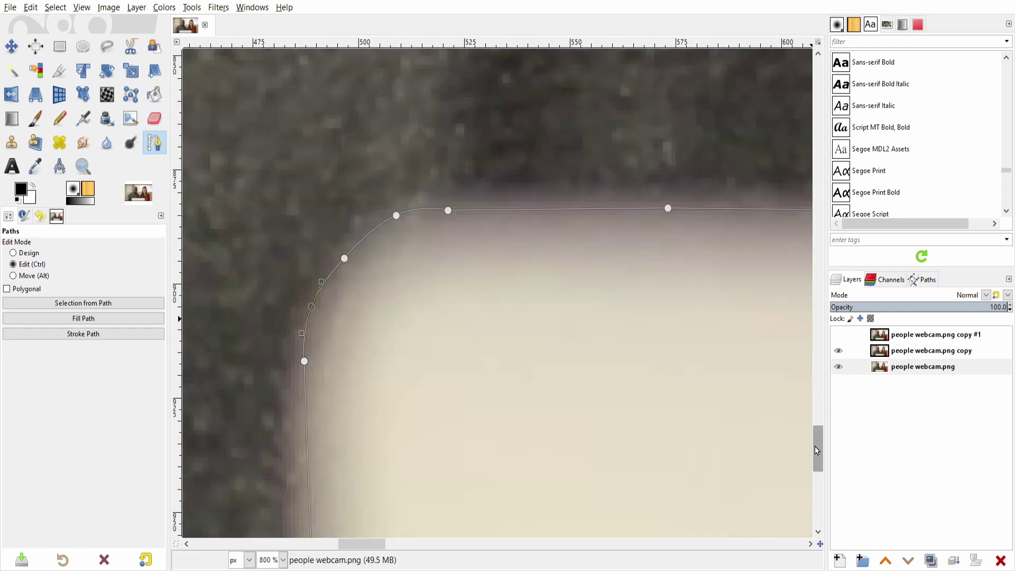
{"action": "scroll", "coordinate": [312, 369], "scroll_direction": "down", "scroll_amount": 3}
{"action": "left_click", "coordinate": [306, 309]}
{"action": "scroll", "coordinate": [821, 474], "scroll_direction": "down", "scroll_amount": 3}
{"action": "scroll", "coordinate": [821, 474], "scroll_direction": "down", "scroll_amount": 3}
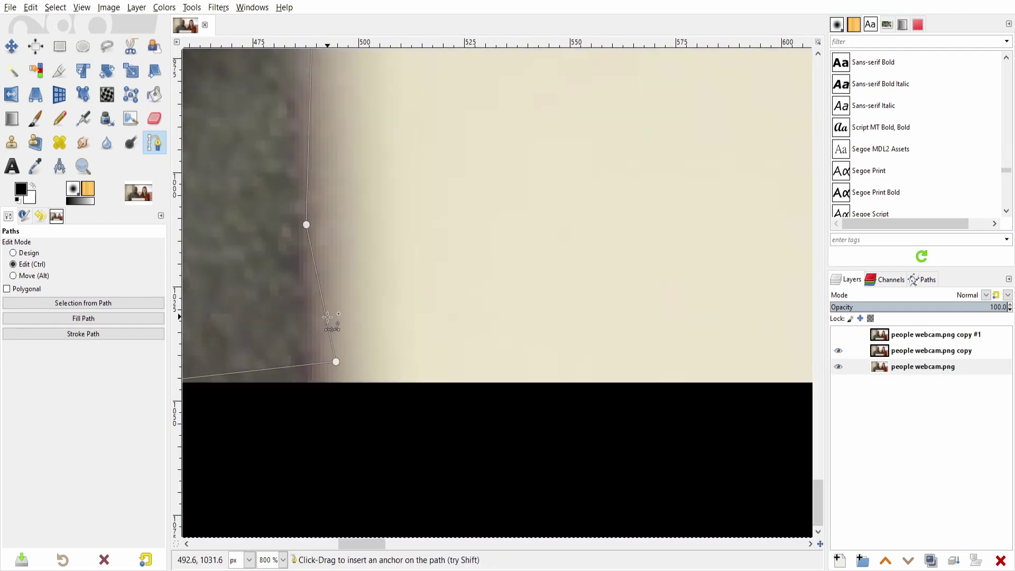
{"action": "scroll", "coordinate": [437, 521], "scroll_direction": "left", "scroll_amount": 4}
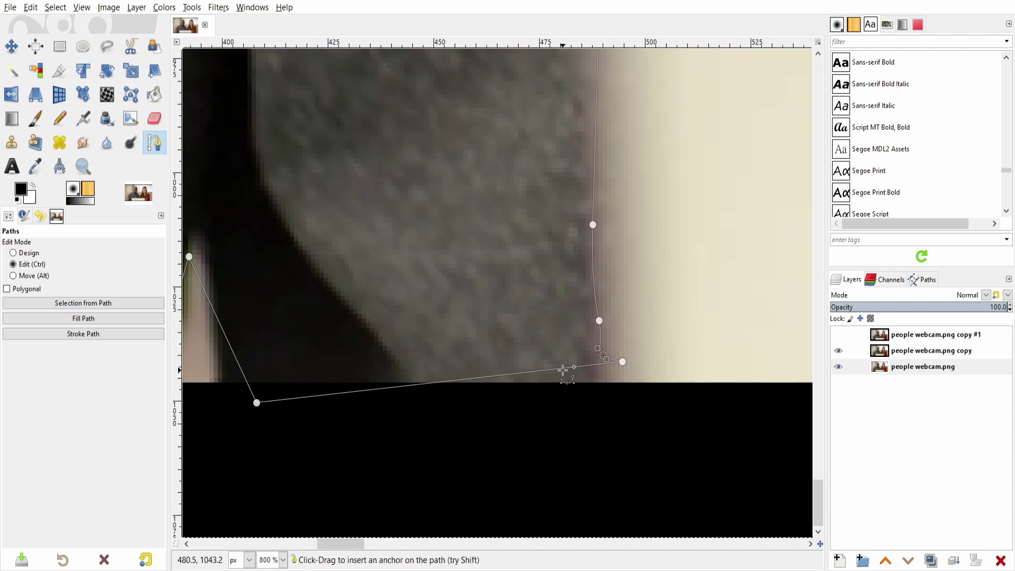
Pull the bottom anchor onto the photo and reshape the path around the narrow gap
{"action": "left_click_drag", "start_coordinate": [564, 370], "coordinate": [587, 382]}
{"action": "left_click_drag", "start_coordinate": [256, 402], "coordinate": [260, 386]}
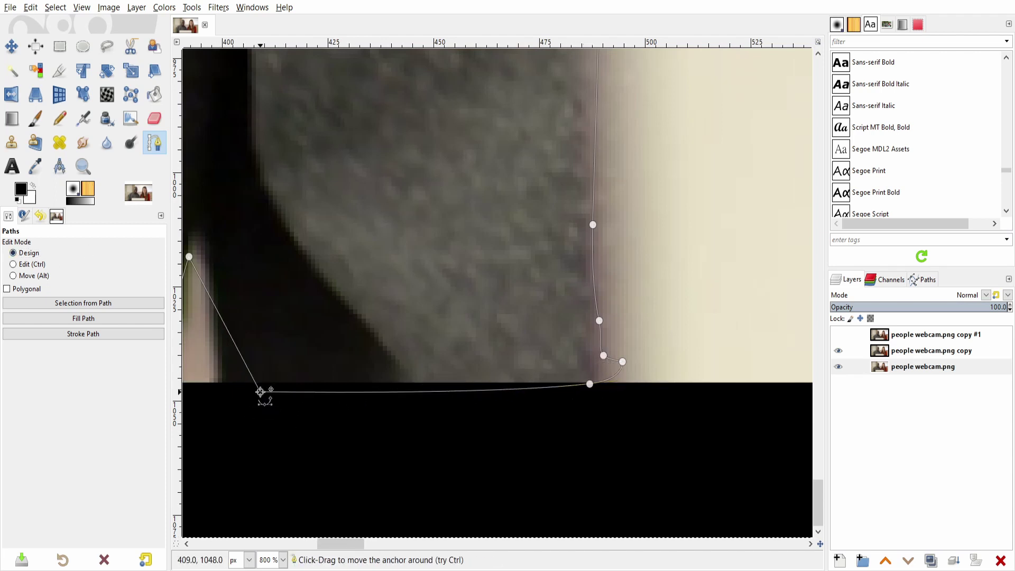
{"action": "left_click_drag", "start_coordinate": [344, 547], "coordinate": [322, 548]}
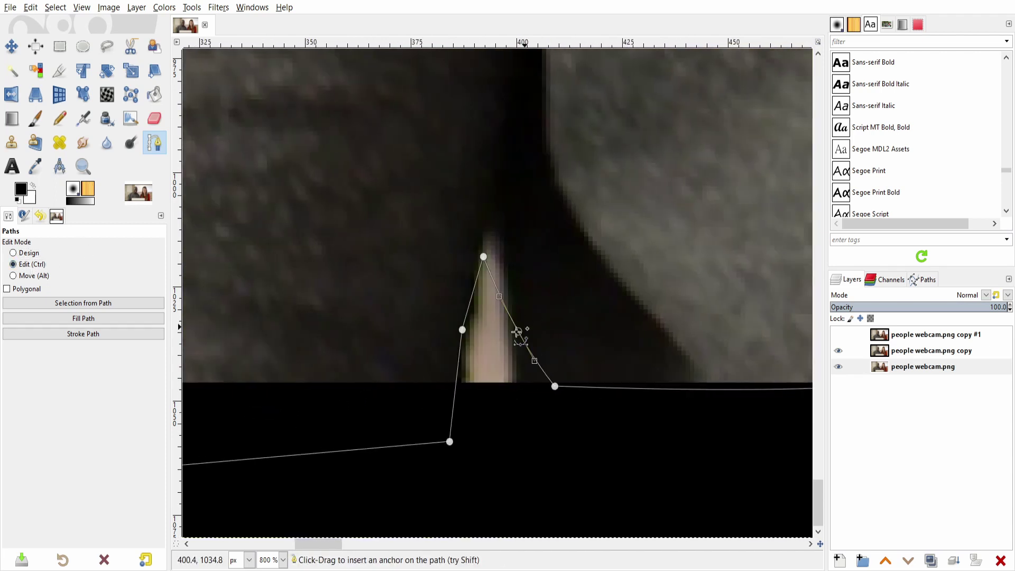
{"action": "left_click_drag", "start_coordinate": [471, 294], "coordinate": [483, 301]}
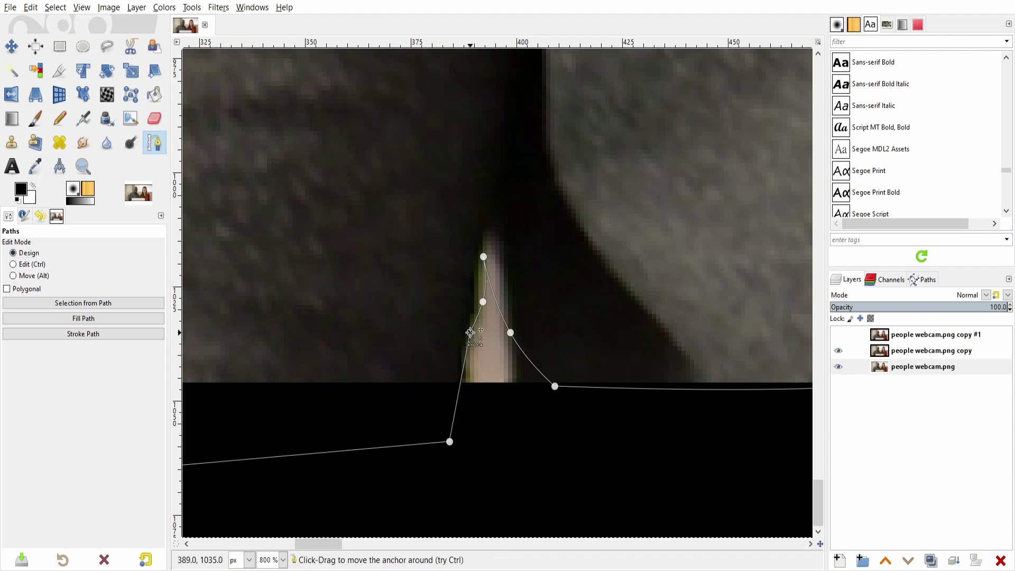
{"action": "scroll", "coordinate": [459, 449], "scroll_direction": "down", "scroll_amount": 1}
{"action": "scroll", "coordinate": [455, 455], "scroll_direction": "down", "scroll_amount": 1}
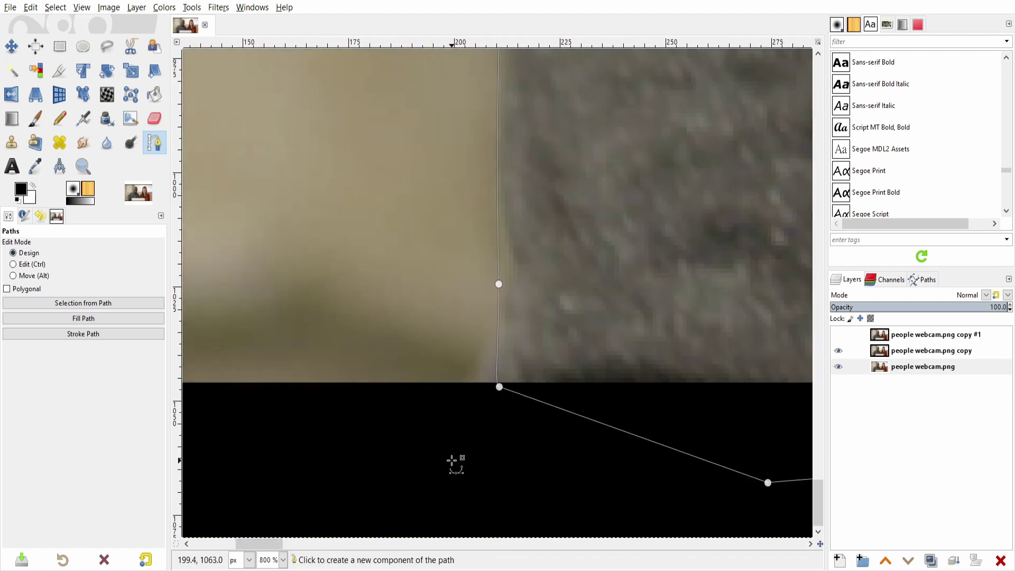
{"action": "scroll", "coordinate": [451, 460], "scroll_direction": "down", "scroll_amount": 2}
{"action": "scroll", "coordinate": [451, 460], "scroll_direction": "down", "scroll_amount": 3}
{"action": "scroll", "coordinate": [452, 459], "scroll_direction": "down", "scroll_amount": 1}
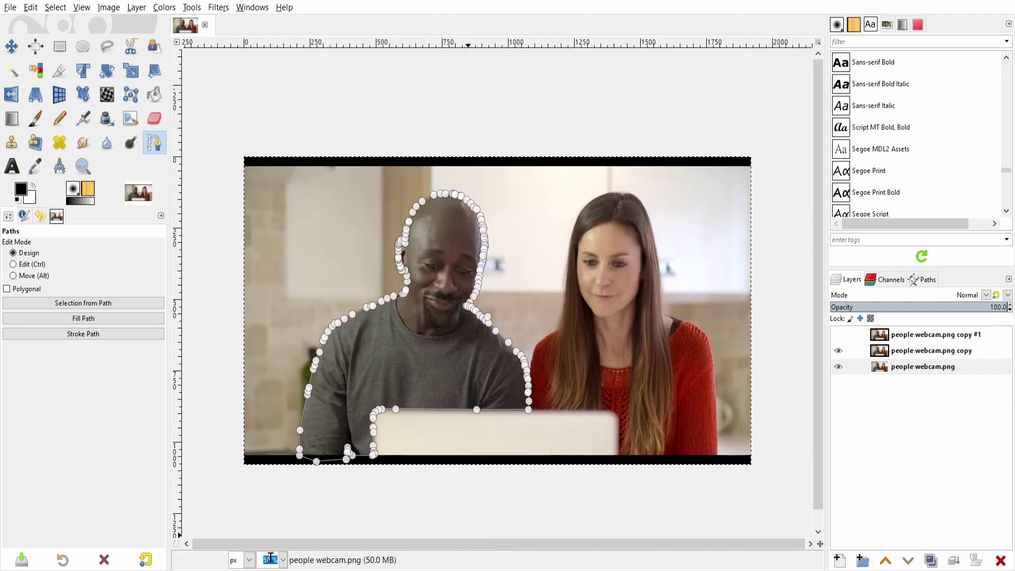
Fit the image in the window, convert the path to a selection, and invert it
{"action": "key", "text": "shift+ctrl+j"}
{"action": "left_click", "coordinate": [83, 303]}
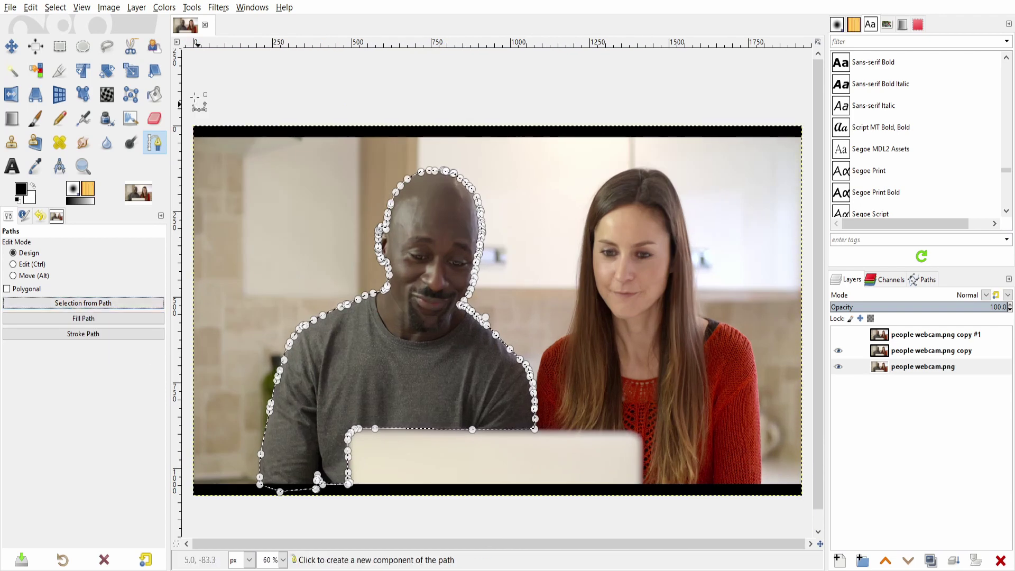
{"action": "left_click", "coordinate": [55, 7]}
{"action": "left_click", "coordinate": [69, 50]}
Add an alpha channel to the copy layer, delete the background, and hide the bottom layer
{"action": "right_click", "coordinate": [845, 350]}
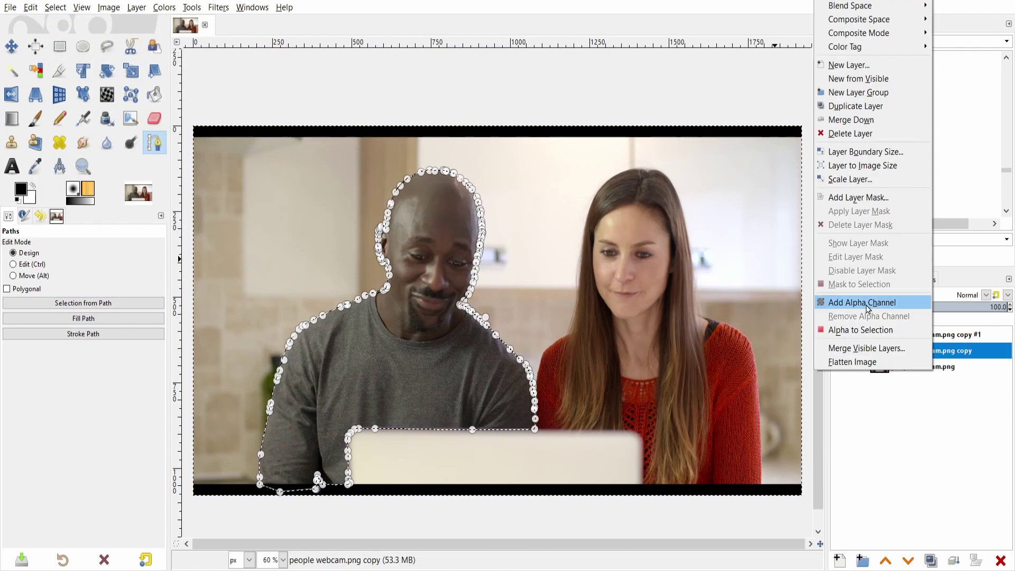
{"action": "left_click", "coordinate": [856, 299]}
{"action": "key", "text": "ctrl+f"}
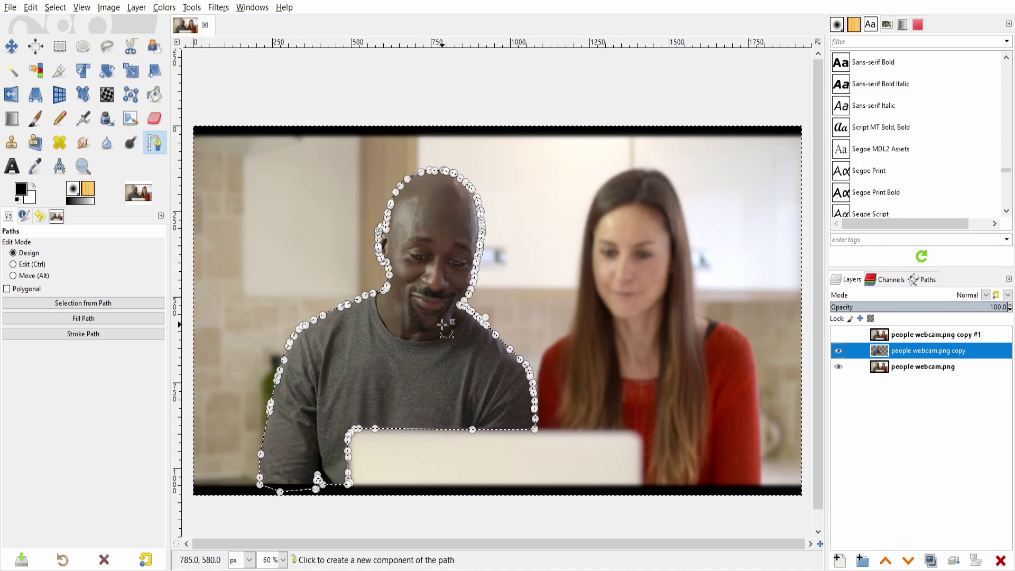
{"action": "key", "text": "Delete"}
{"action": "left_click", "coordinate": [837, 366]}
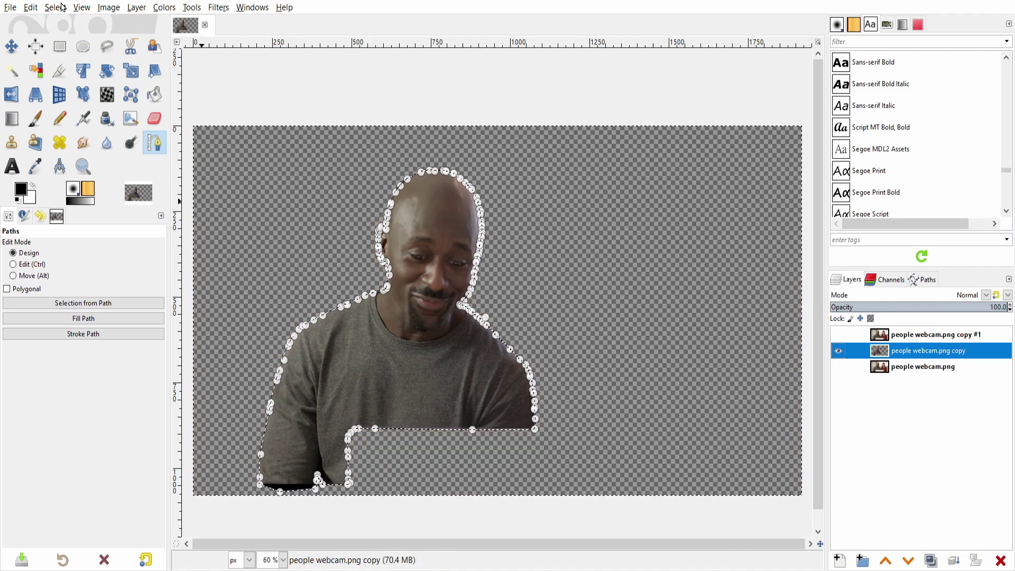
Unsharp Mask the man's layer (radius 1.8, amount 1.79, threshold 0.57), then re-show the other layers
{"action": "left_click", "coordinate": [219, 7]}
{"action": "mouse_move", "coordinate": [234, 96]}
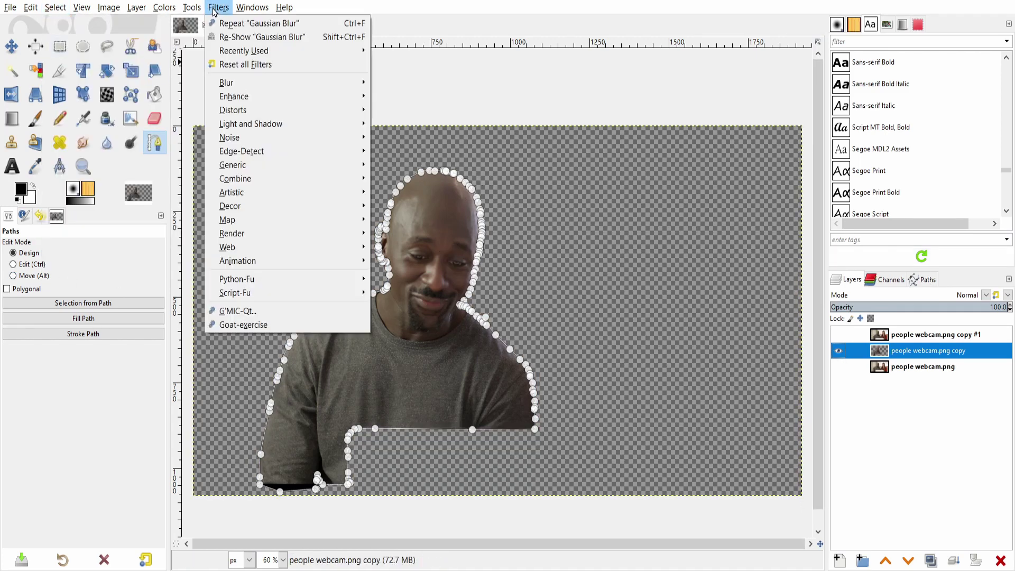
{"action": "left_click", "coordinate": [448, 125]}
{"action": "left_click", "coordinate": [172, 288]}
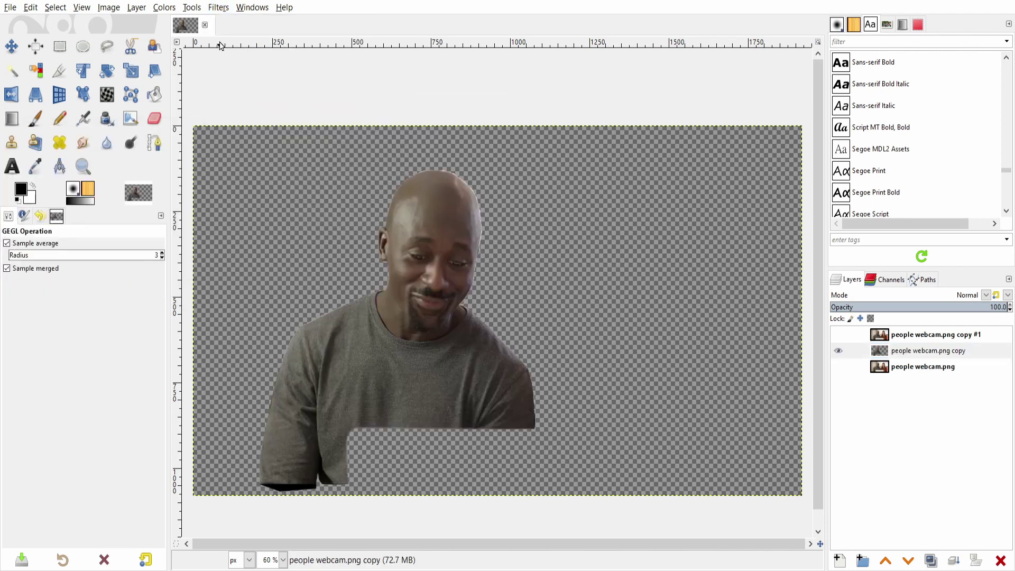
{"action": "left_click", "coordinate": [218, 7]}
{"action": "left_click", "coordinate": [422, 178]}
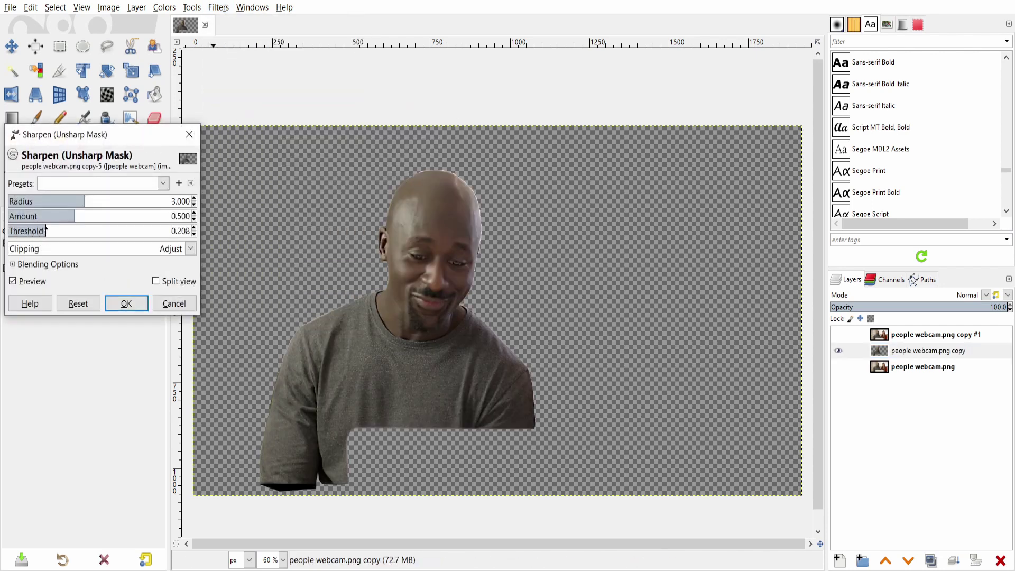
{"action": "left_click_drag", "start_coordinate": [46, 231], "coordinate": [180, 230]}
{"action": "left_click_drag", "start_coordinate": [79, 238], "coordinate": [61, 235]}
{"action": "left_click_drag", "start_coordinate": [75, 215], "coordinate": [157, 221]}
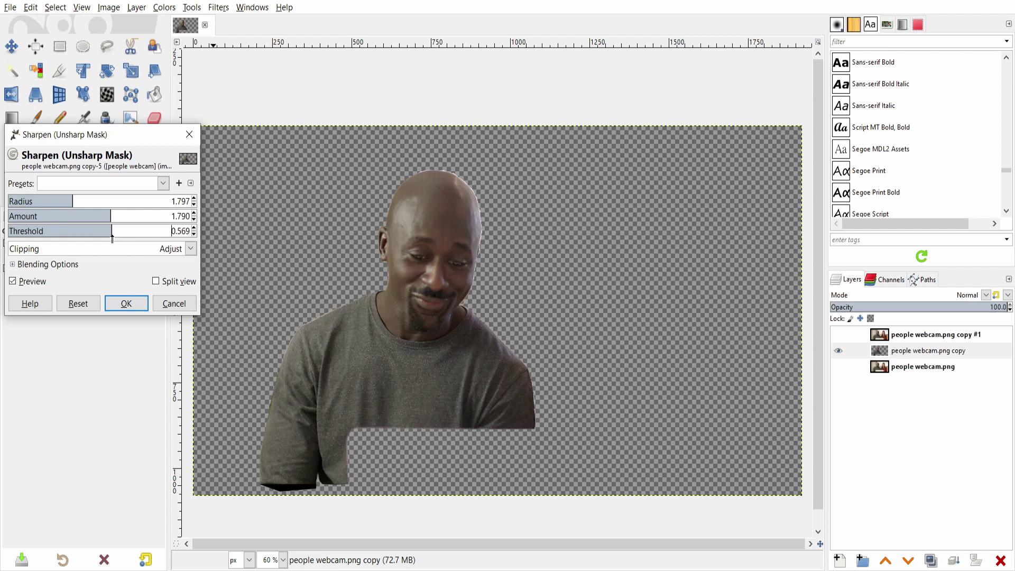
{"action": "left_click", "coordinate": [127, 303]}
{"action": "left_click", "coordinate": [837, 367]}
{"action": "left_click", "coordinate": [837, 334]}
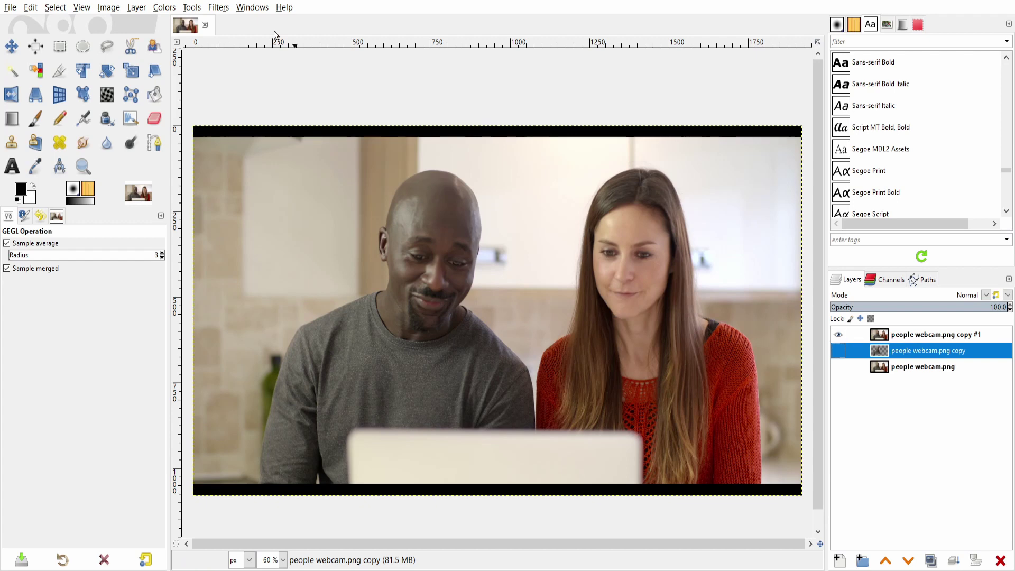
Make the top 'people webcam.png copy #1' layer active
{"action": "left_click", "coordinate": [218, 7]}
{"action": "left_click", "coordinate": [455, 192]}
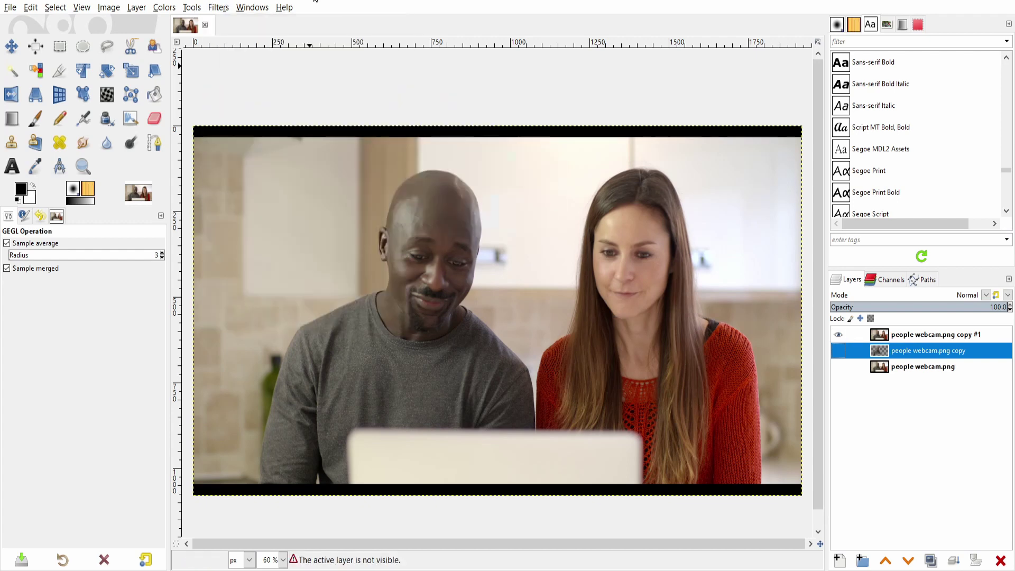
{"action": "left_click", "coordinate": [219, 7]}
{"action": "left_click", "coordinate": [568, 182]}
{"action": "key", "text": "Page_Up"}
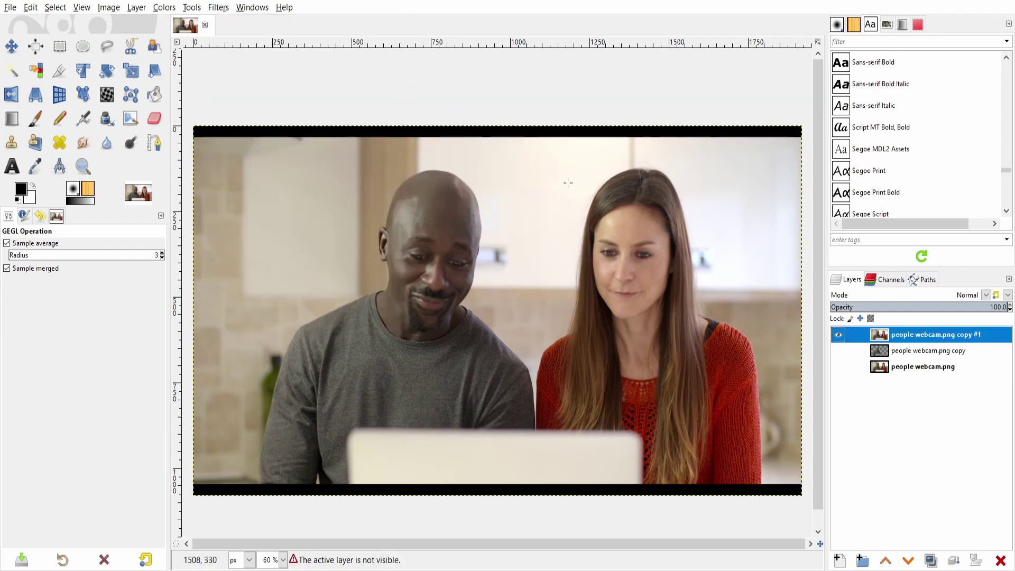
Apply a strong Unsharp Mask sharpen with an adjusted threshold to the top copy layer
{"action": "left_click", "coordinate": [219, 7]}
{"action": "left_click", "coordinate": [476, 175]}
{"action": "mouse_move", "coordinate": [32, 232]}
{"action": "left_mouse_down"}
{"action": "mouse_move", "coordinate": [88, 236]}
{"action": "mouse_move", "coordinate": [129, 216]}
{"action": "mouse_move", "coordinate": [87, 204]}
{"action": "mouse_move", "coordinate": [130, 203]}
{"action": "left_mouse_up"}
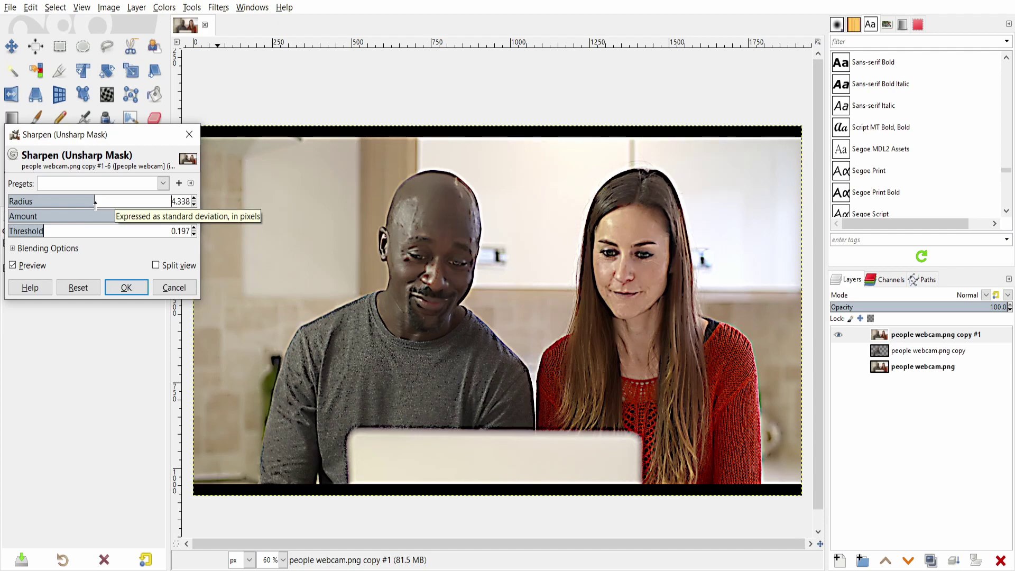
{"action": "left_click", "coordinate": [125, 288]}
{"action": "right_click", "coordinate": [846, 334]}
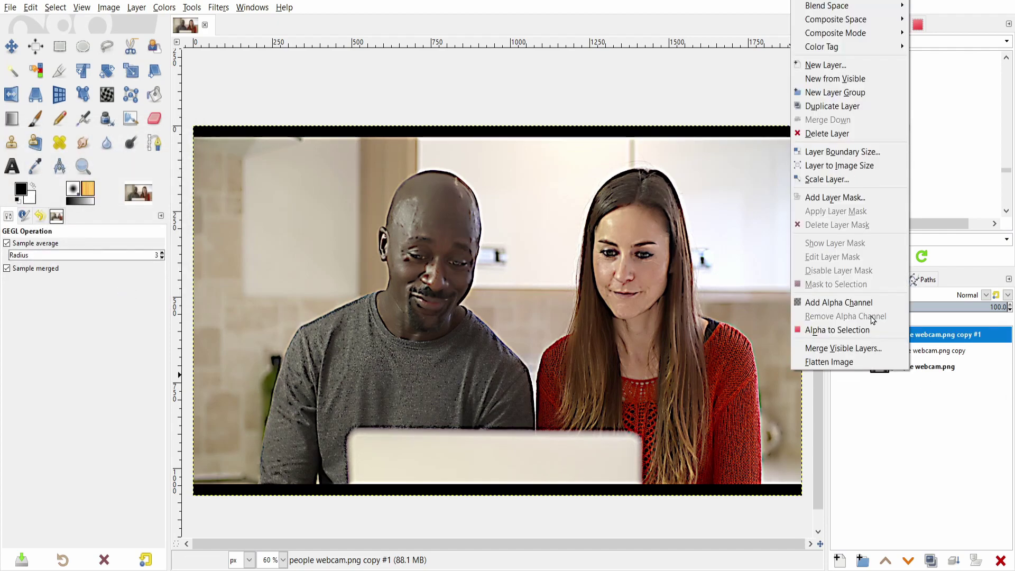
{"action": "left_click", "coordinate": [816, 296]}
Start a path at the sweater's lower edge, with anchors up its right side and along the shoulder
{"action": "key", "text": "b"}
{"action": "scroll", "coordinate": [512, 449], "scroll_direction": "up", "scroll_amount": 1}
{"action": "scroll", "coordinate": [512, 449], "scroll_direction": "up", "scroll_amount": 2}
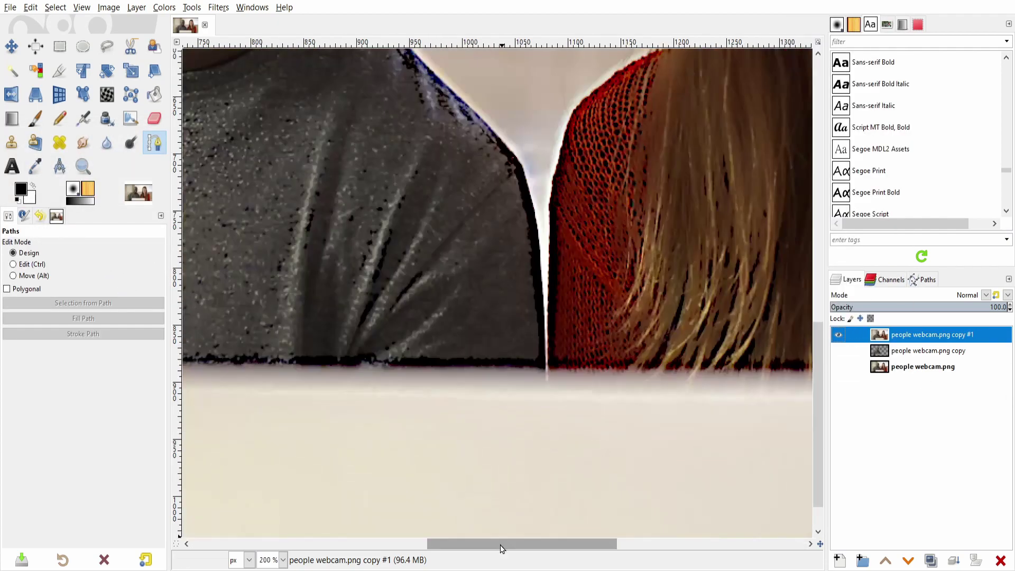
{"action": "scroll", "coordinate": [512, 450], "scroll_direction": "up", "scroll_amount": 1}
{"action": "scroll", "coordinate": [526, 525], "scroll_direction": "down", "scroll_amount": 1}
{"action": "left_click", "coordinate": [526, 524]}
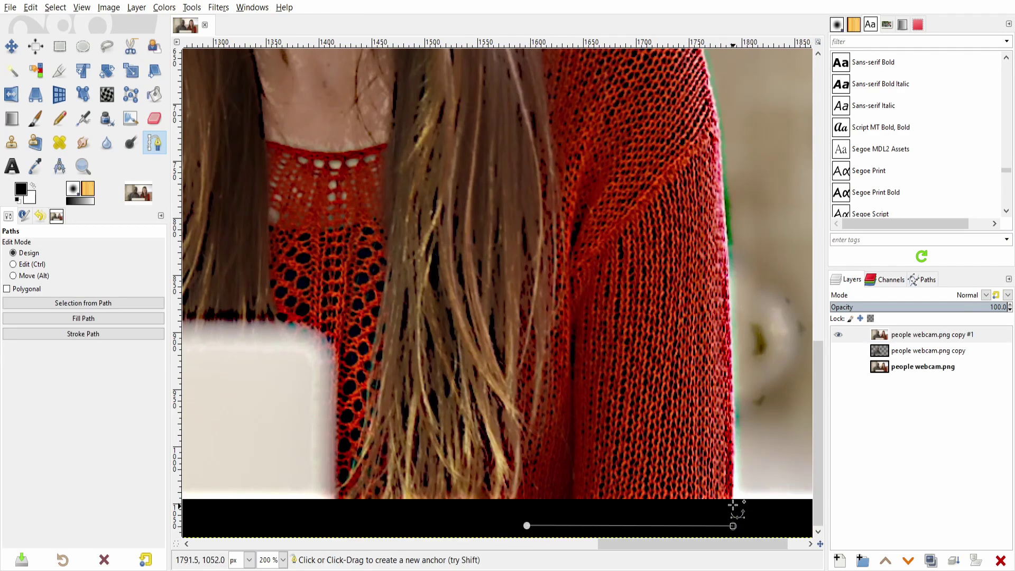
{"action": "left_click", "coordinate": [729, 246]}
{"action": "left_click", "coordinate": [717, 118]}
{"action": "scroll", "coordinate": [717, 119], "scroll_direction": "up", "scroll_amount": 3}
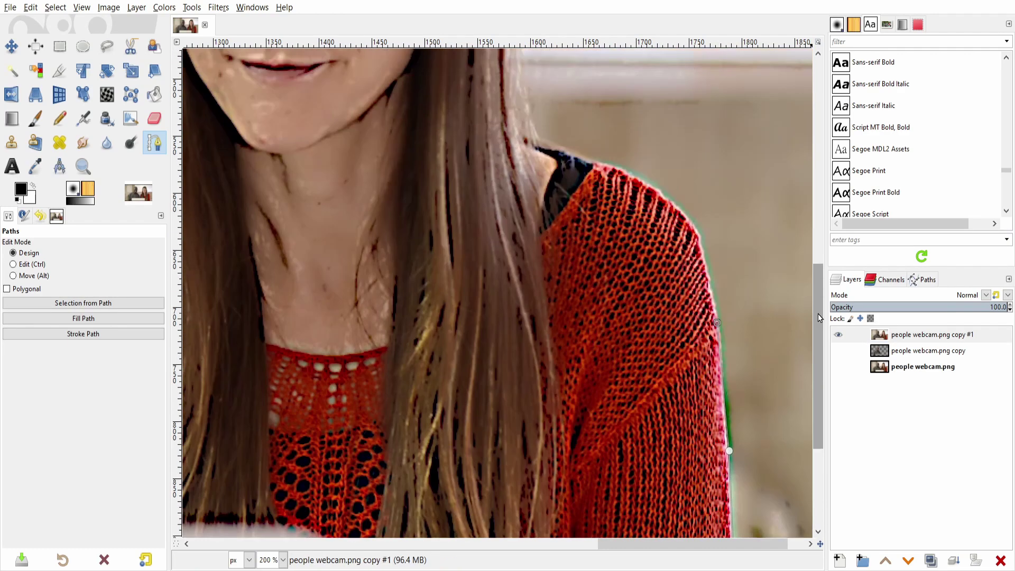
{"action": "scroll", "coordinate": [713, 265], "scroll_direction": "up", "scroll_amount": 2}
{"action": "left_click", "coordinate": [711, 341]}
{"action": "left_click", "coordinate": [700, 298]}
{"action": "left_click", "coordinate": [661, 263]}
{"action": "left_click", "coordinate": [592, 233]}
{"action": "left_click", "coordinate": [541, 213]}
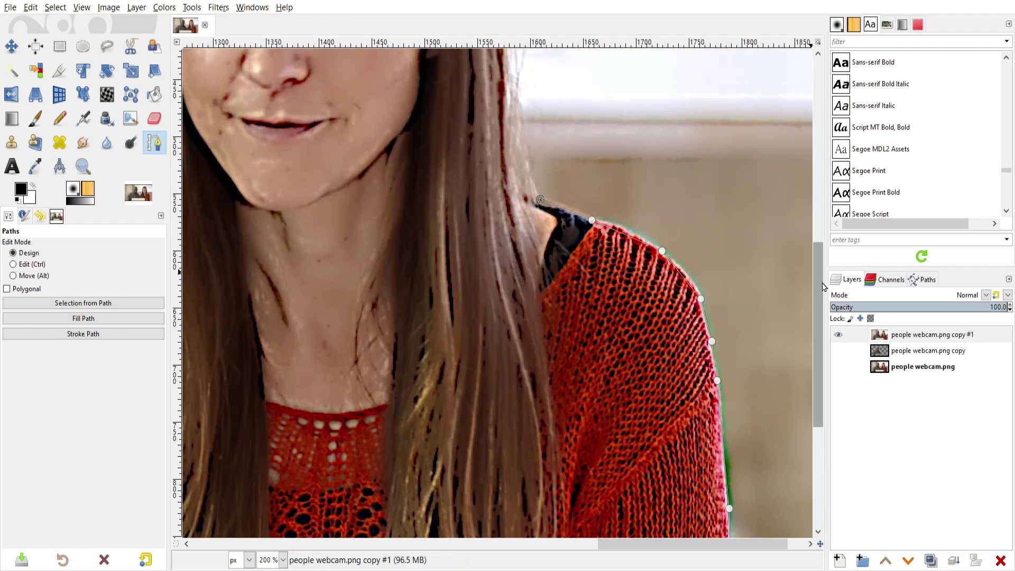
{"action": "scroll", "coordinate": [540, 213], "scroll_direction": "up", "scroll_amount": 5}
Continue the path anchors up the hair edge, over the head and down the left side of the hair
{"action": "left_click", "coordinate": [532, 414]}
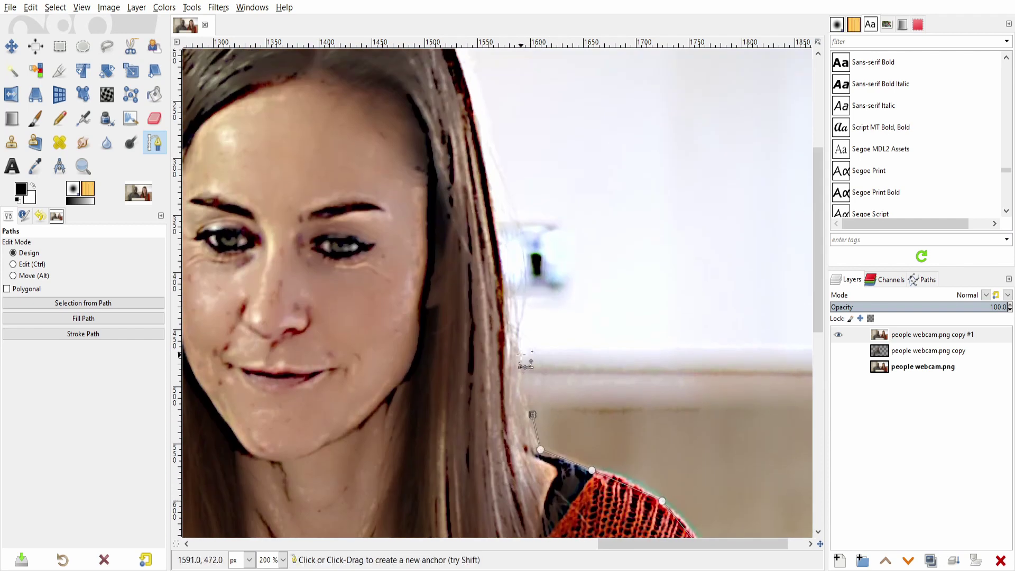
{"action": "left_click", "coordinate": [474, 98]}
{"action": "scroll", "coordinate": [474, 97], "scroll_direction": "up", "scroll_amount": 2}
{"action": "scroll", "coordinate": [454, 273], "scroll_direction": "up", "scroll_amount": 3}
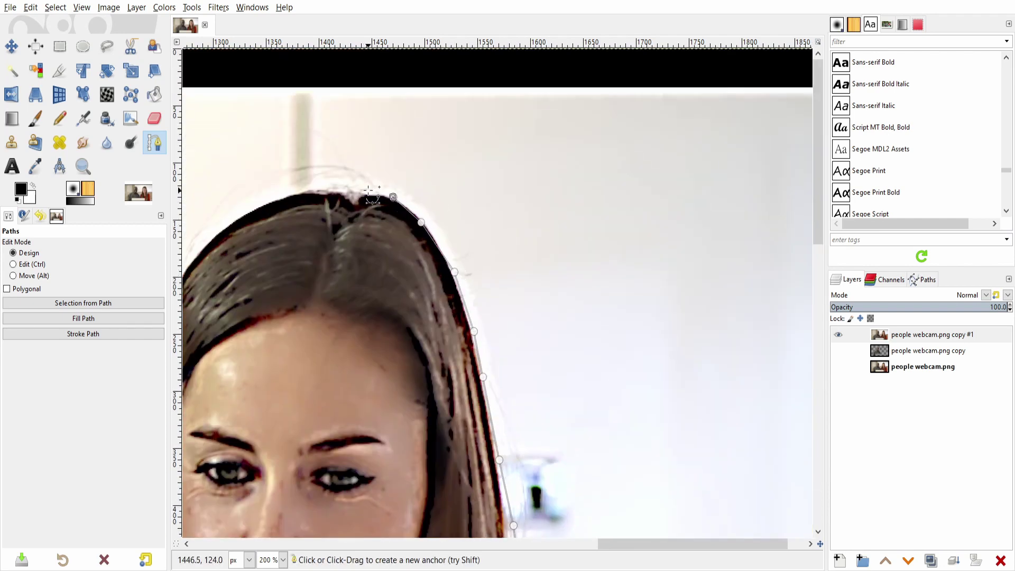
{"action": "scroll", "coordinate": [321, 477], "scroll_direction": "left", "scroll_amount": 6}
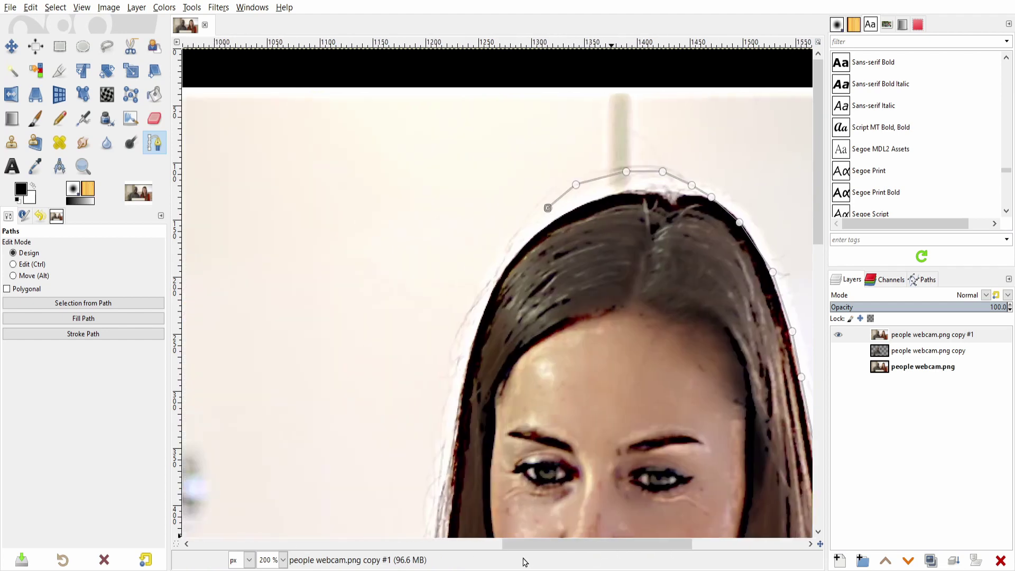
{"action": "left_click", "coordinate": [516, 238]}
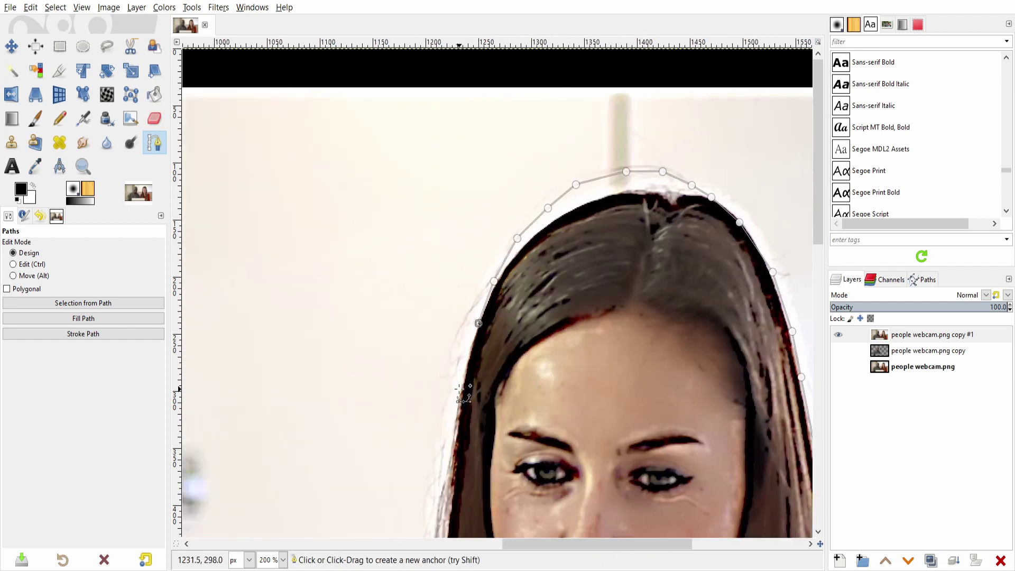
{"action": "left_click", "coordinate": [437, 507]}
{"action": "scroll", "coordinate": [436, 506], "scroll_direction": "down", "scroll_amount": 5}
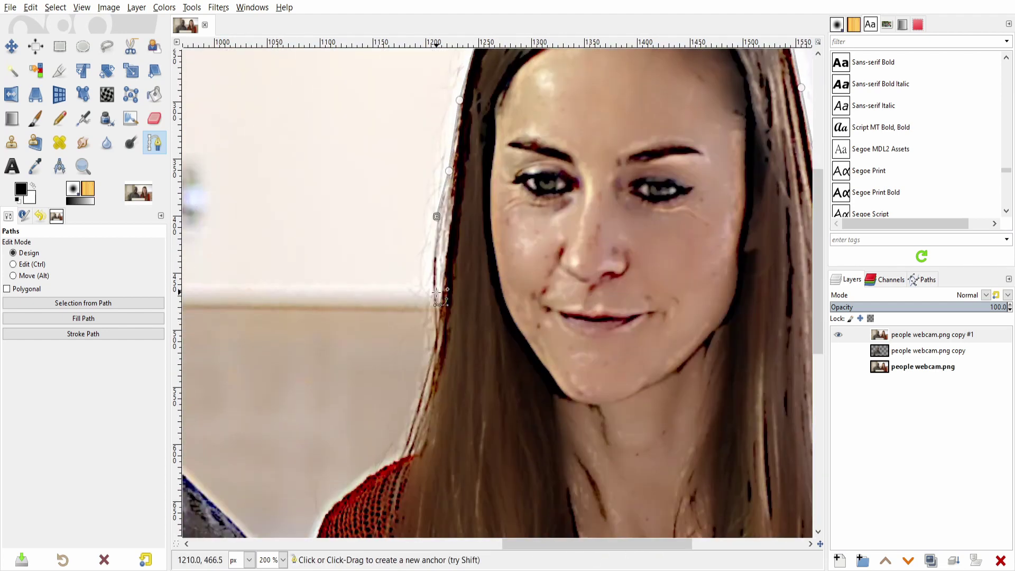
{"action": "left_click", "coordinate": [432, 293]}
{"action": "left_click", "coordinate": [433, 340]}
{"action": "left_click", "coordinate": [419, 404]}
{"action": "left_click", "coordinate": [401, 447]}
{"action": "left_click", "coordinate": [383, 468]}
{"action": "left_click", "coordinate": [351, 487]}
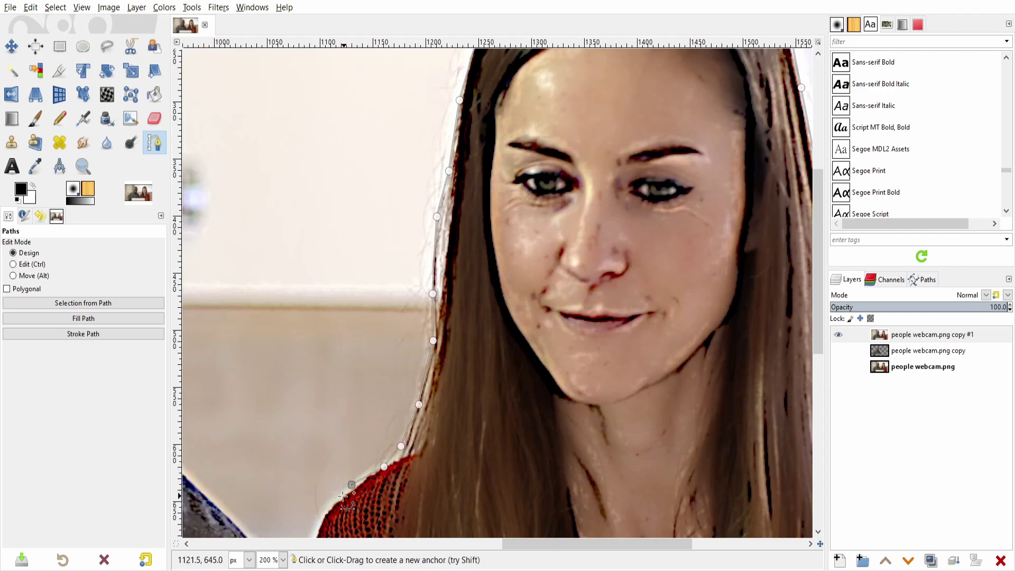
{"action": "left_click", "coordinate": [330, 511]}
Extend the path down the sweater, along the desk's top edge, to the image bottom, then close it
{"action": "scroll", "coordinate": [365, 214], "scroll_direction": "down", "scroll_amount": 6}
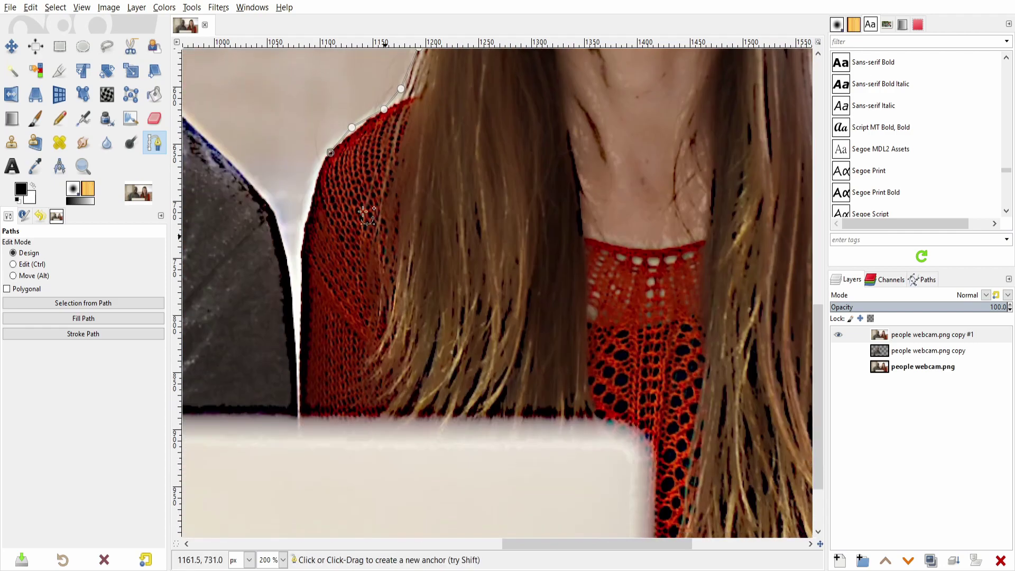
{"action": "left_click", "coordinate": [300, 341]}
{"action": "left_click", "coordinate": [465, 432]}
{"action": "left_click", "coordinate": [540, 434]}
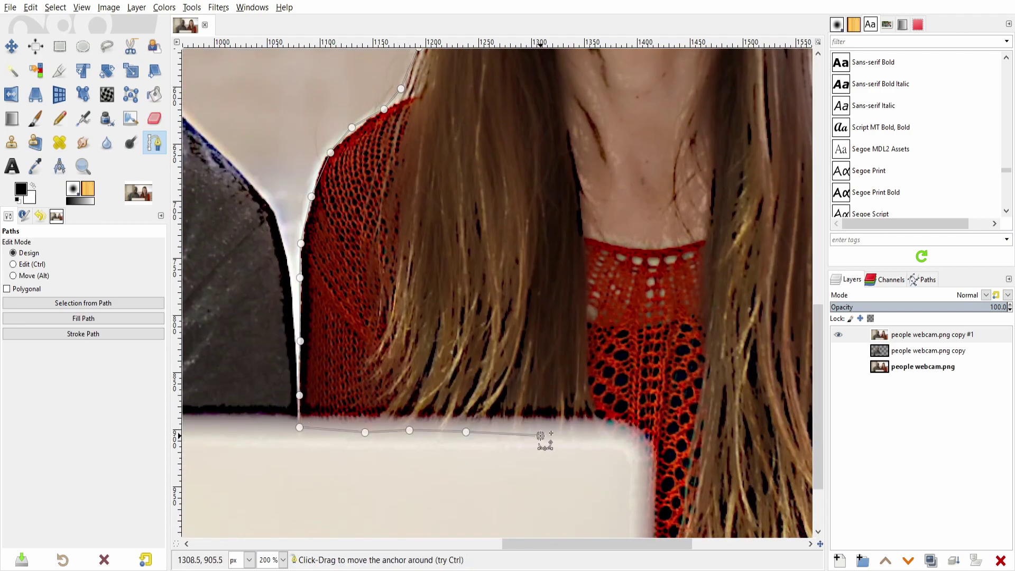
{"action": "left_click", "coordinate": [576, 433]}
{"action": "left_click", "coordinate": [621, 441]}
{"action": "left_click", "coordinate": [641, 486]}
{"action": "scroll", "coordinate": [646, 432], "scroll_direction": "down", "scroll_amount": 2}
{"action": "left_click", "coordinate": [640, 431]}
{"action": "left_click", "coordinate": [640, 476]}
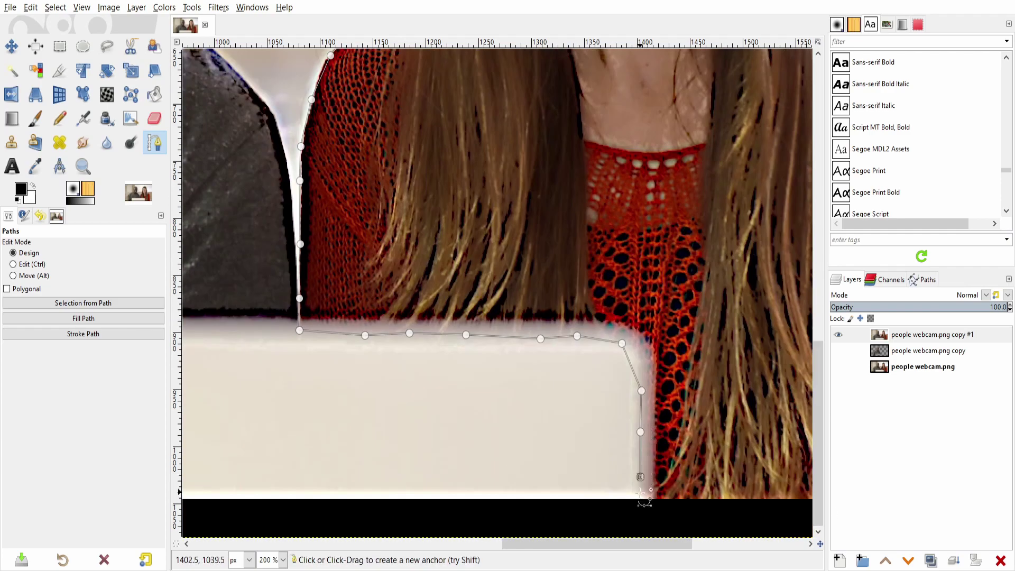
{"action": "left_click", "coordinate": [639, 506]}
{"action": "scroll", "coordinate": [638, 506], "scroll_direction": "right", "scroll_amount": 4}
{"action": "left_click", "coordinate": [606, 525], "text": "ctrl"}
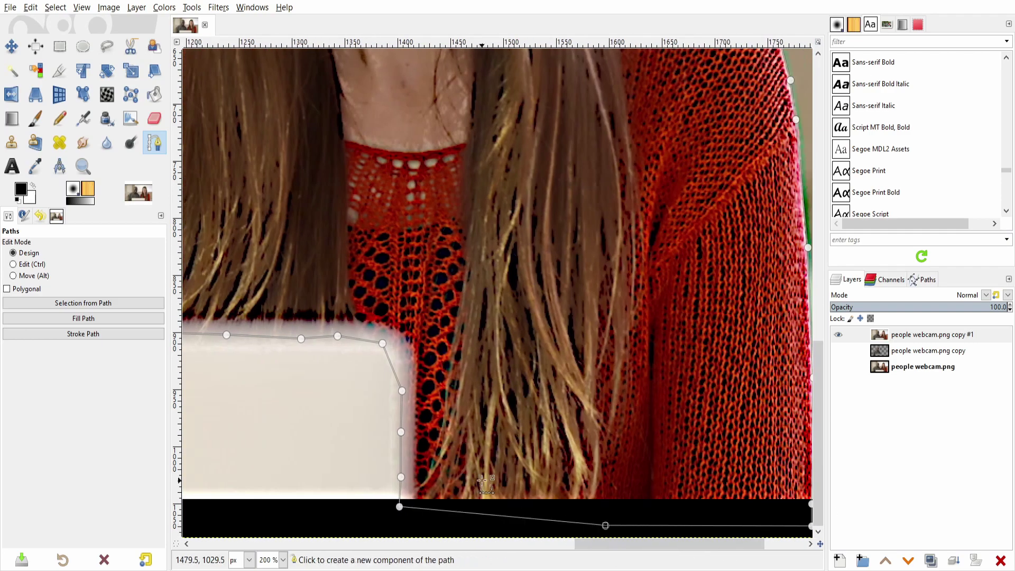
{"action": "scroll", "coordinate": [565, 529], "scroll_direction": "right", "scroll_amount": 4}
Zoom in, insert an anchor to fit the sweater curve, and drag nearby anchors onto the outline
{"action": "key", "text": "4"}
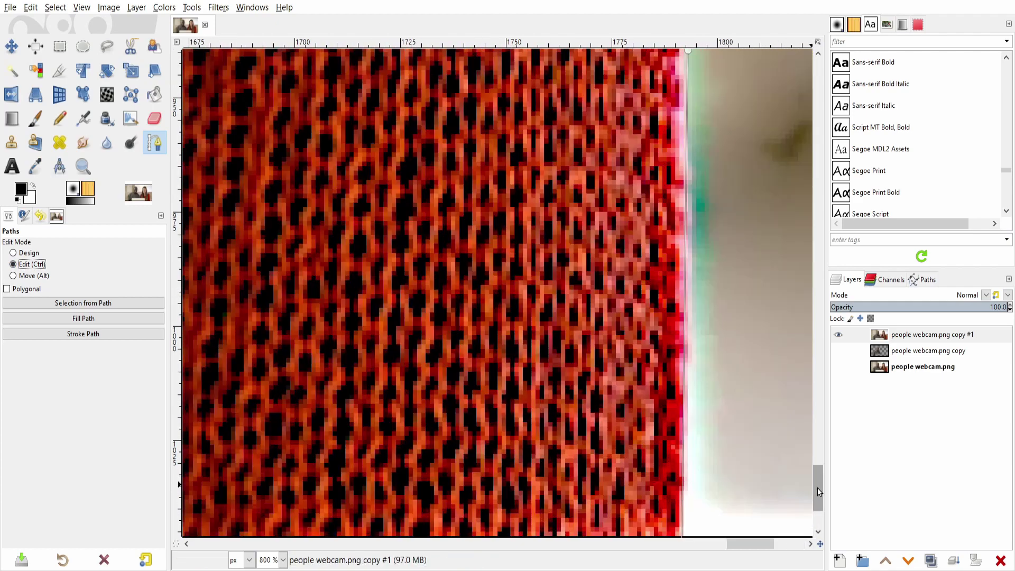
{"action": "left_click_drag", "start_coordinate": [817, 488], "coordinate": [818, 346]}
{"action": "left_click", "coordinate": [641, 384], "text": "ctrl"}
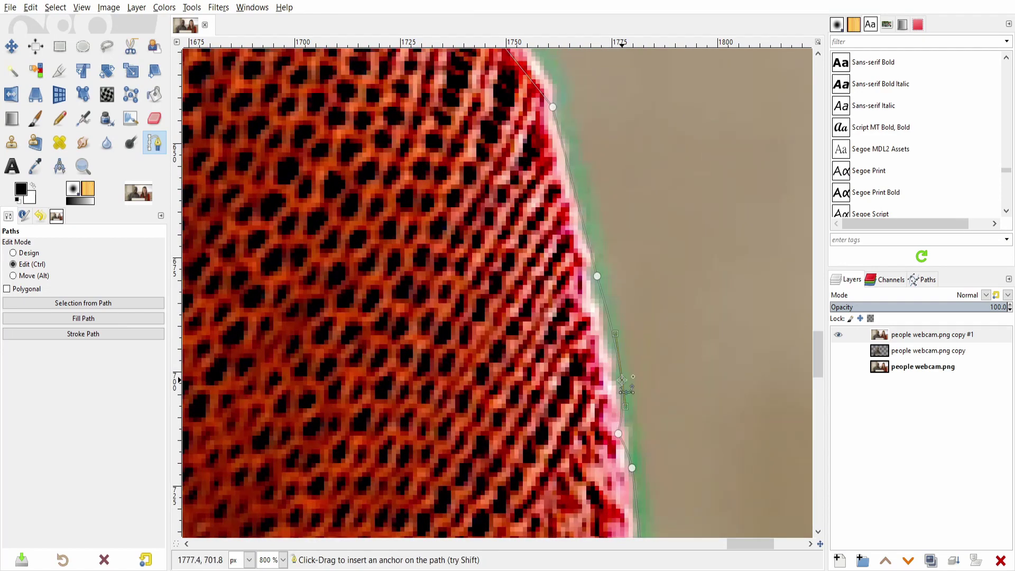
{"action": "scroll", "coordinate": [630, 420], "scroll_direction": "up", "scroll_amount": 2}
{"action": "scroll", "coordinate": [623, 386], "scroll_direction": "up", "scroll_amount": 3}
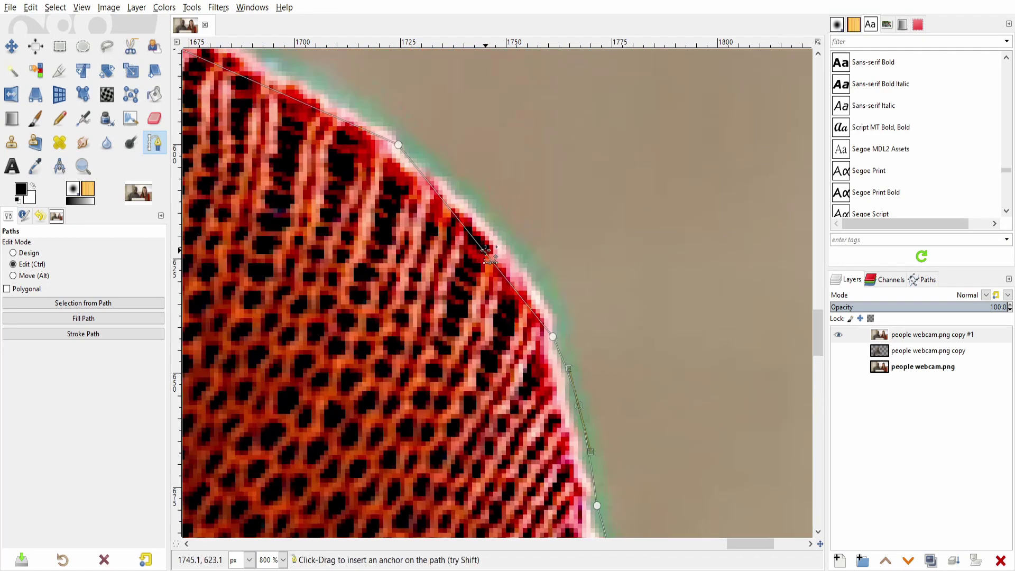
{"action": "scroll", "coordinate": [507, 245], "scroll_direction": "up", "scroll_amount": 2}
{"action": "scroll", "coordinate": [510, 222], "scroll_direction": "left", "scroll_amount": 1}
{"action": "scroll", "coordinate": [514, 185], "scroll_direction": "left", "scroll_amount": 3}
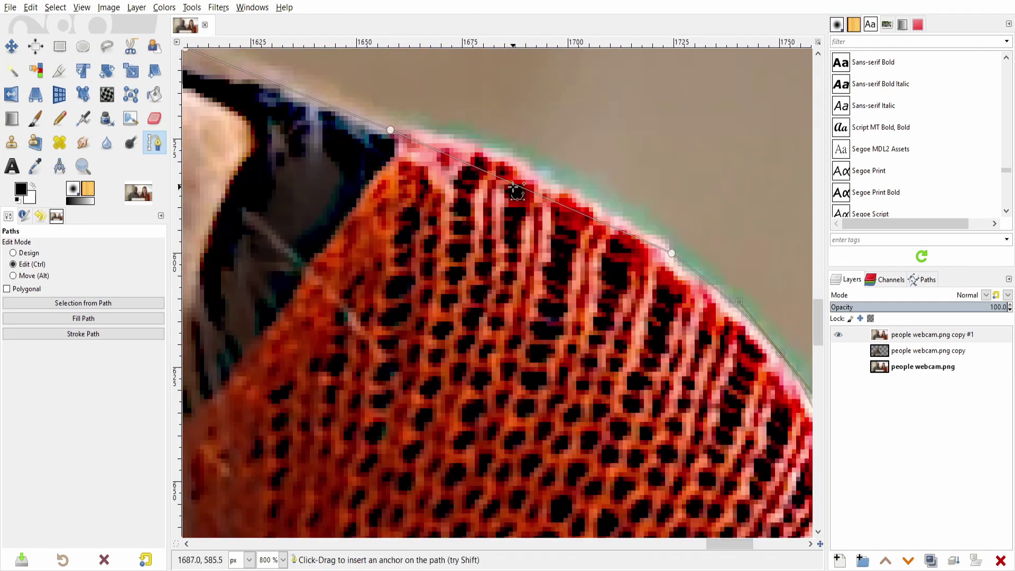
{"action": "scroll", "coordinate": [523, 166], "scroll_direction": "left", "scroll_amount": 5}
{"action": "scroll", "coordinate": [634, 317], "scroll_direction": "up", "scroll_amount": 5}
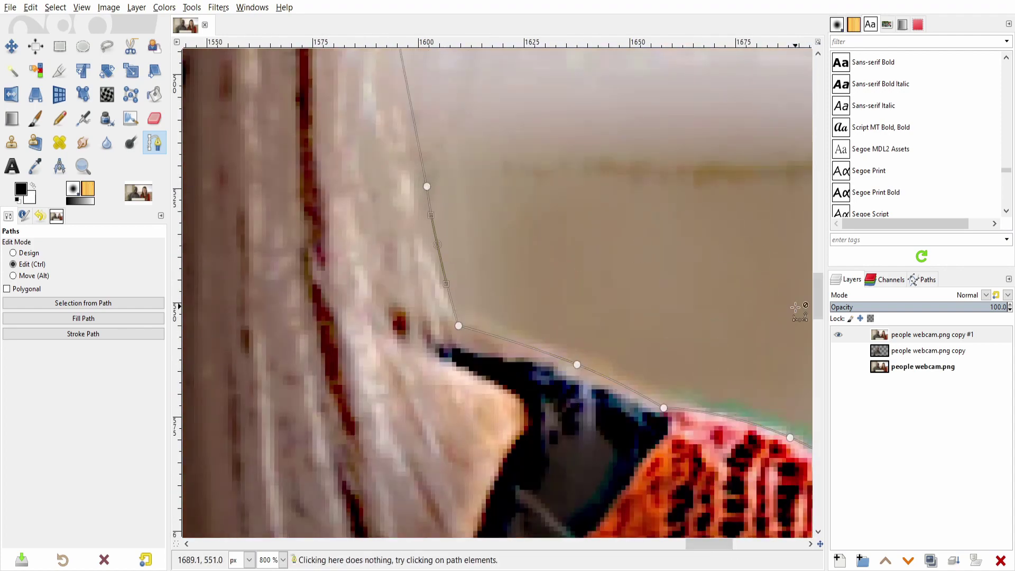
{"action": "scroll", "coordinate": [385, 351], "scroll_direction": "up", "scroll_amount": 4}
{"action": "scroll", "coordinate": [344, 279], "scroll_direction": "up", "scroll_amount": 2}
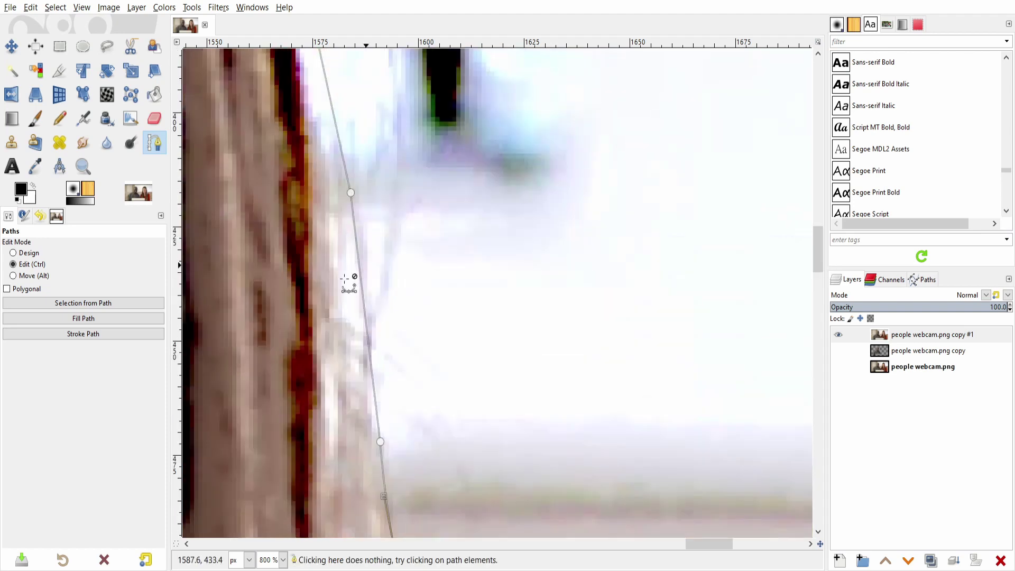
{"action": "mouse_move", "coordinate": [345, 278]}
{"action": "left_mouse_down"}
{"action": "mouse_move", "coordinate": [362, 305]}
{"action": "mouse_move", "coordinate": [378, 301]}
{"action": "left_mouse_up"}
{"action": "scroll", "coordinate": [379, 301], "scroll_direction": "up", "scroll_amount": 4}
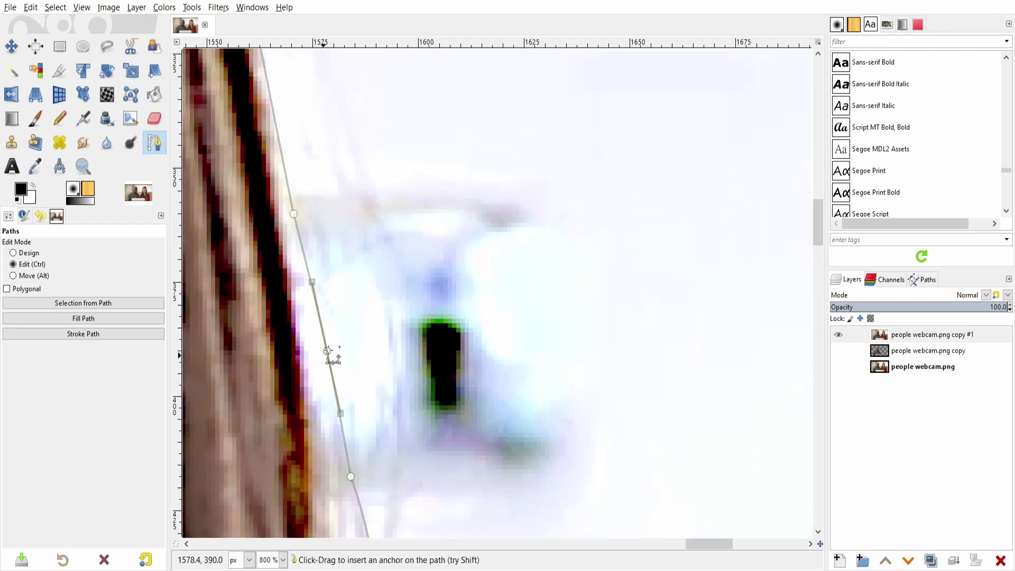
{"action": "left_click_drag", "start_coordinate": [328, 352], "coordinate": [343, 355]}
{"action": "scroll", "coordinate": [811, 203], "scroll_direction": "up", "scroll_amount": 5}
{"action": "left_click_drag", "start_coordinate": [262, 365], "coordinate": [274, 367]}
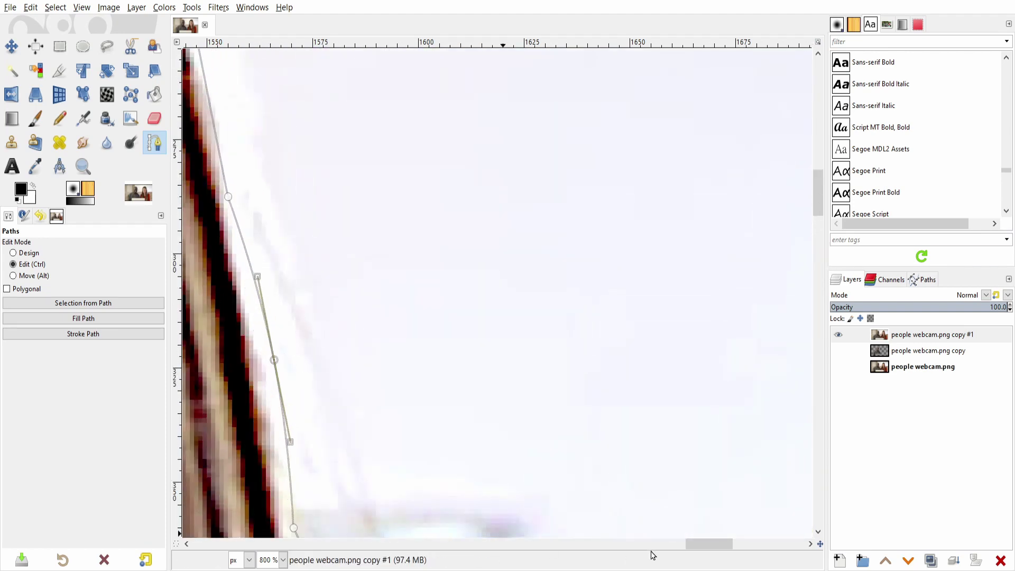
{"action": "scroll", "coordinate": [275, 368], "scroll_direction": "left", "scroll_amount": 3}
{"action": "scroll", "coordinate": [796, 199], "scroll_direction": "up", "scroll_amount": 5}
Insert extra anchors on the hair outline and curve the path along the top of her hair
{"action": "left_click", "coordinate": [411, 373]}
{"action": "scroll", "coordinate": [411, 373], "scroll_direction": "up", "scroll_amount": 3}
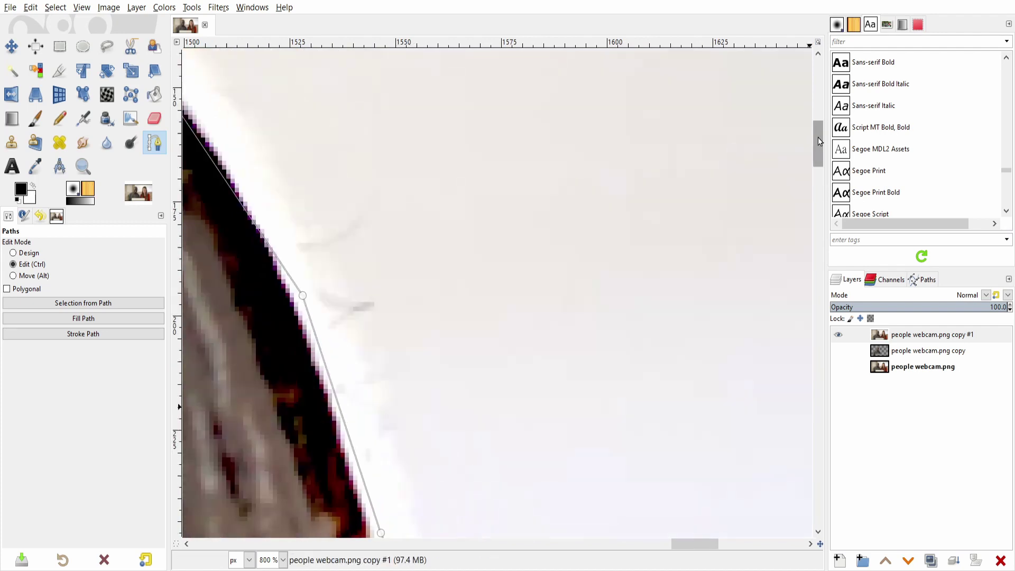
{"action": "scroll", "coordinate": [379, 329], "scroll_direction": "up", "scroll_amount": 2}
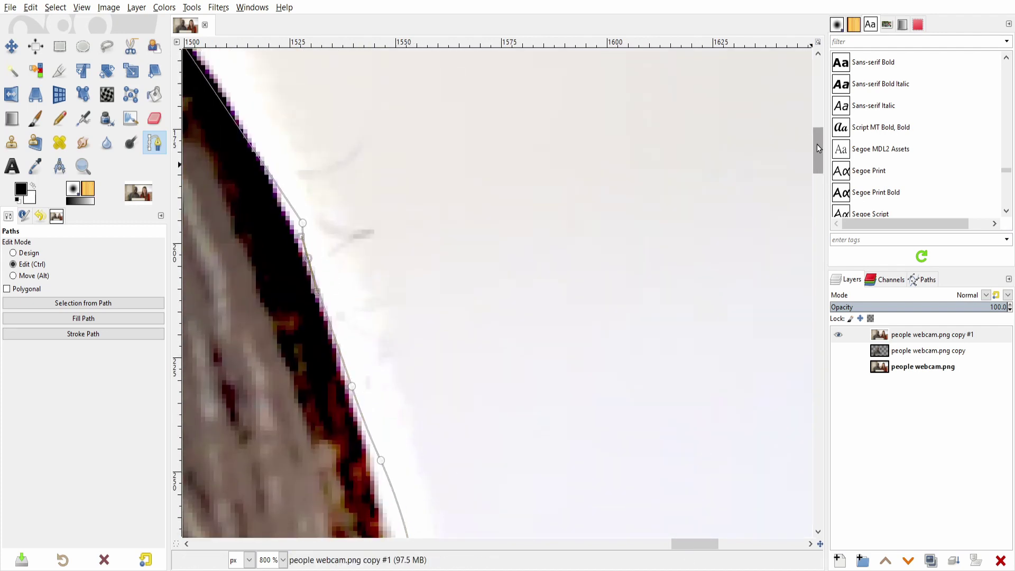
{"action": "scroll", "coordinate": [379, 329], "scroll_direction": "up", "scroll_amount": 2}
{"action": "scroll", "coordinate": [379, 329], "scroll_direction": "left", "scroll_amount": 3}
{"action": "left_click", "coordinate": [485, 258]}
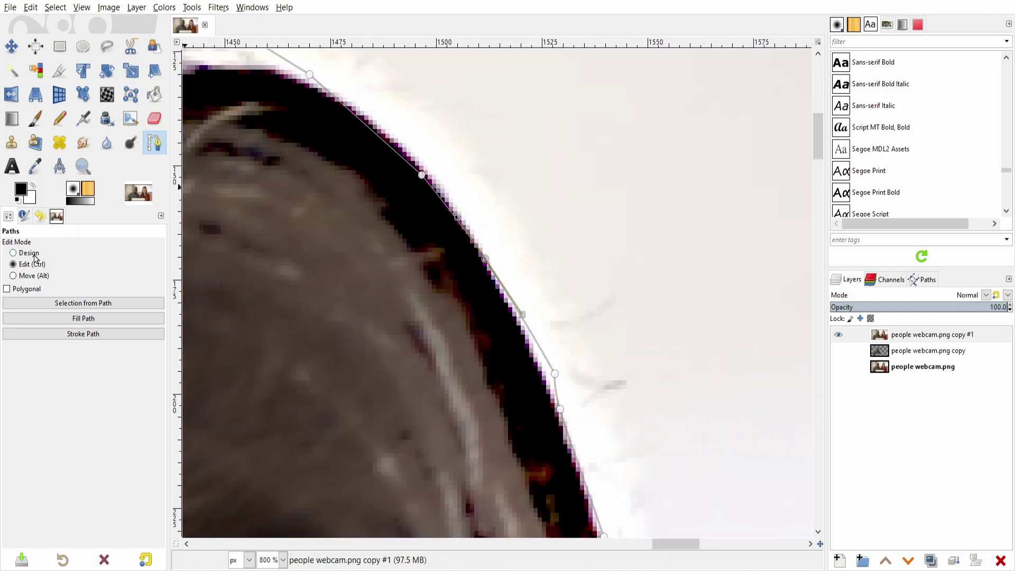
{"action": "left_click", "coordinate": [554, 373]}
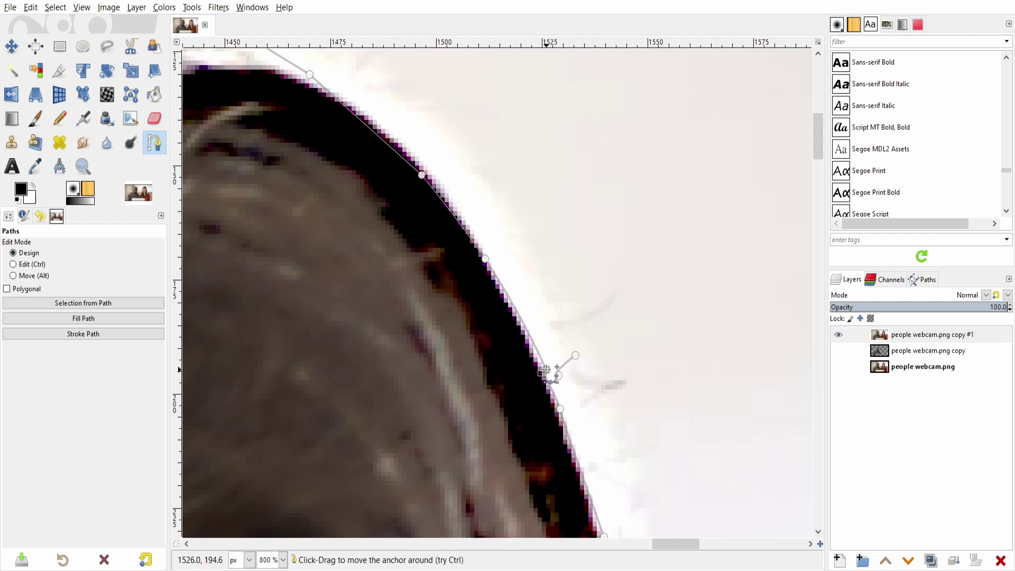
{"action": "left_click", "coordinate": [389, 136]}
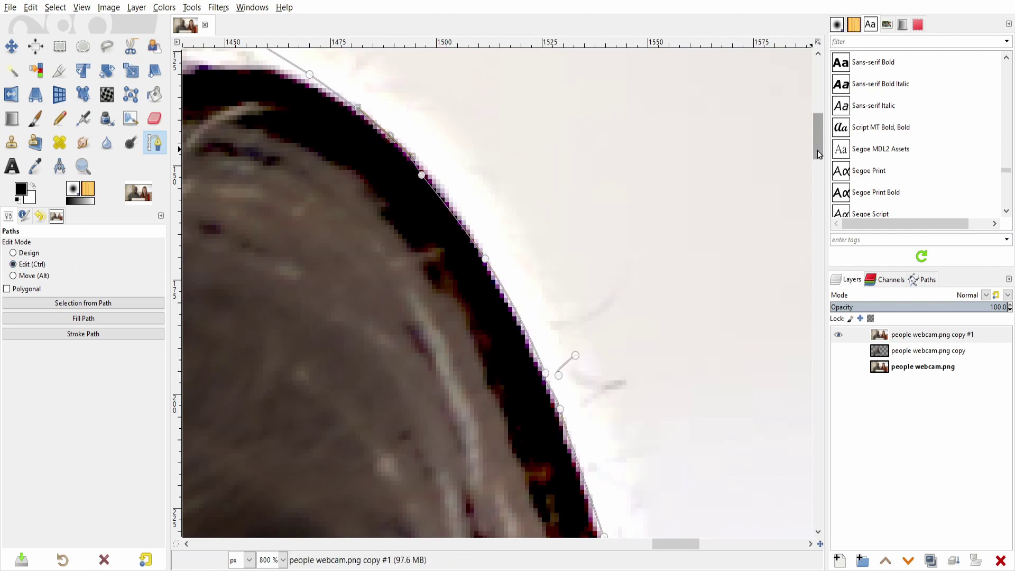
{"action": "left_click_drag", "start_coordinate": [817, 154], "coordinate": [817, 139]}
{"action": "left_click_drag", "start_coordinate": [662, 549], "coordinate": [629, 549]}
{"action": "left_click_drag", "start_coordinate": [496, 177], "coordinate": [494, 185]}
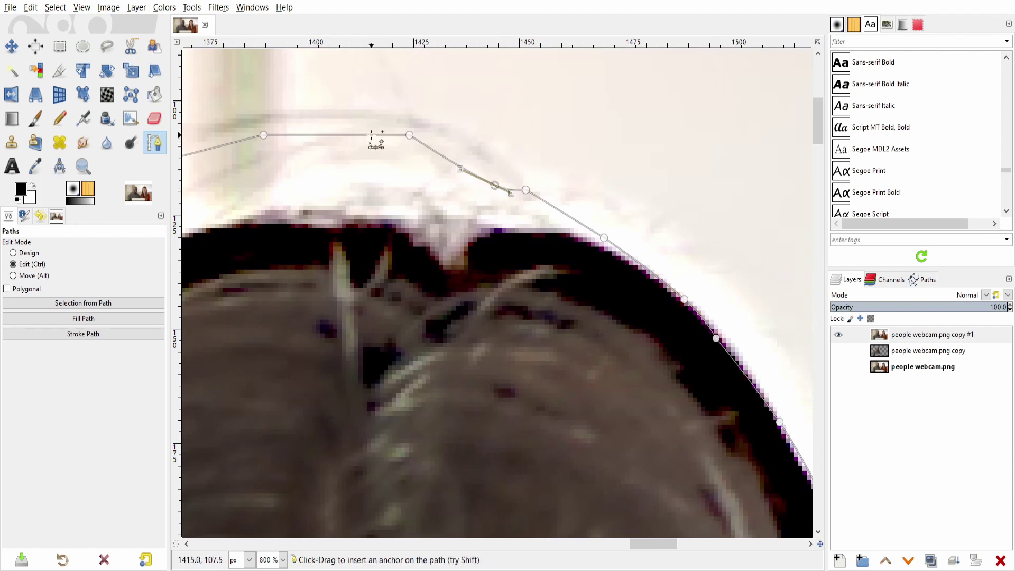
{"action": "left_click_drag", "start_coordinate": [374, 136], "coordinate": [369, 125]}
{"action": "left_click_drag", "start_coordinate": [446, 148], "coordinate": [447, 145]}
{"action": "left_click_drag", "start_coordinate": [648, 550], "coordinate": [624, 549]}
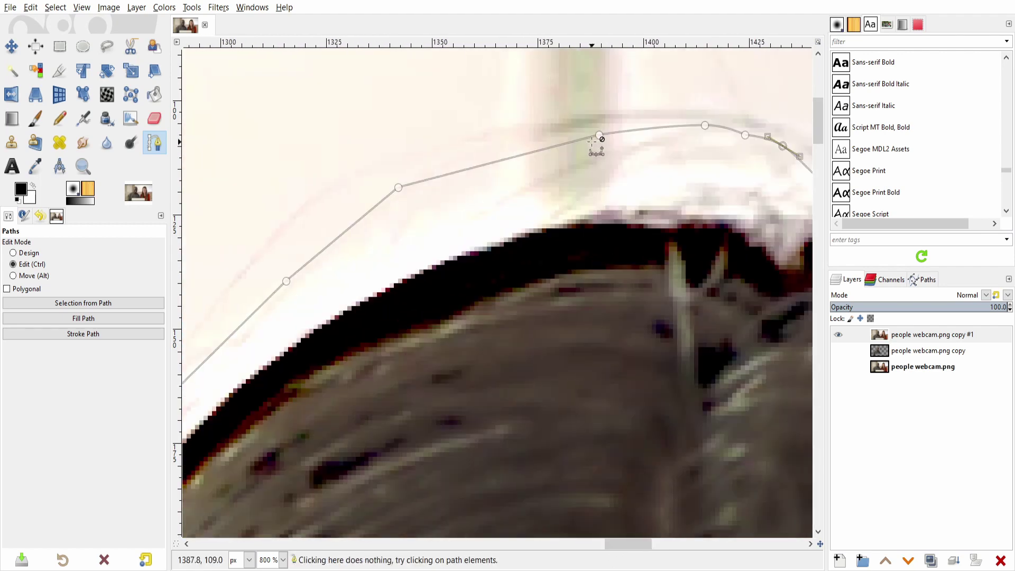
{"action": "left_click_drag", "start_coordinate": [599, 140], "coordinate": [517, 141]}
{"action": "left_click_drag", "start_coordinate": [335, 229], "coordinate": [328, 233]}
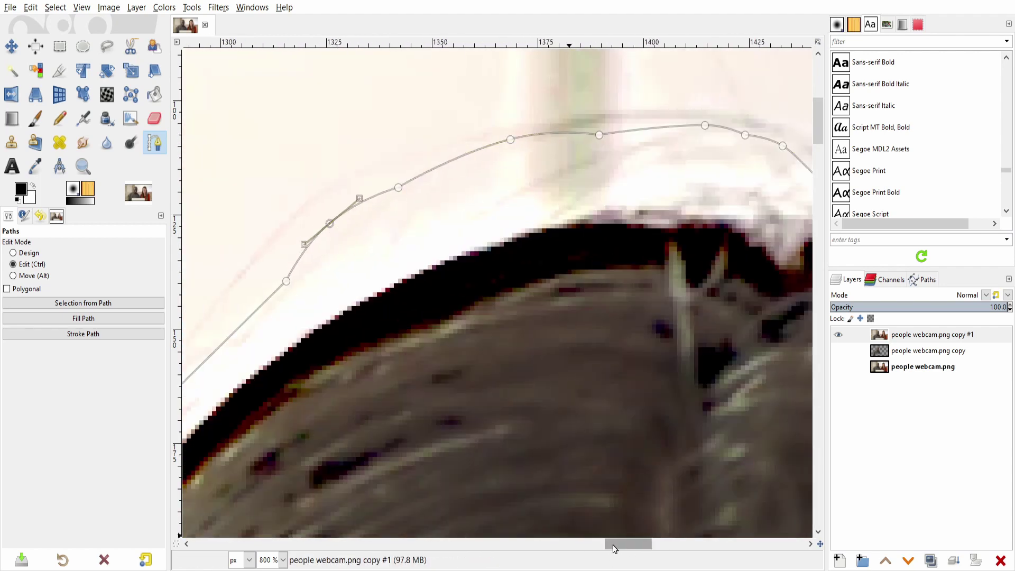
{"action": "left_click_drag", "start_coordinate": [628, 544], "coordinate": [605, 545]}
{"action": "left_click_drag", "start_coordinate": [819, 136], "coordinate": [820, 161]}
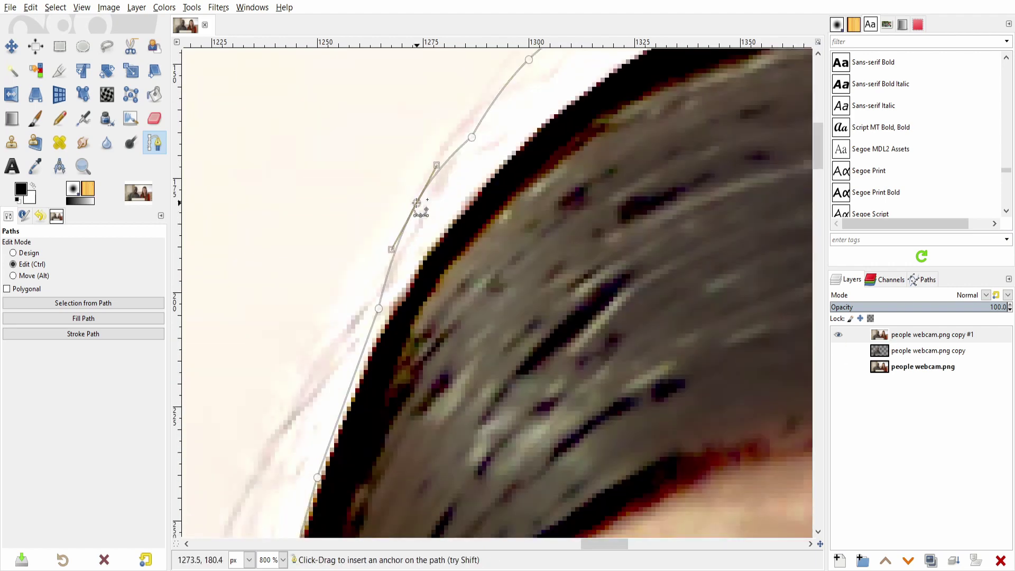
{"action": "left_click", "coordinate": [421, 206]}
{"action": "scroll", "coordinate": [380, 275], "scroll_direction": "down", "scroll_amount": 3}
{"action": "left_click_drag", "start_coordinate": [349, 323], "coordinate": [340, 320]}
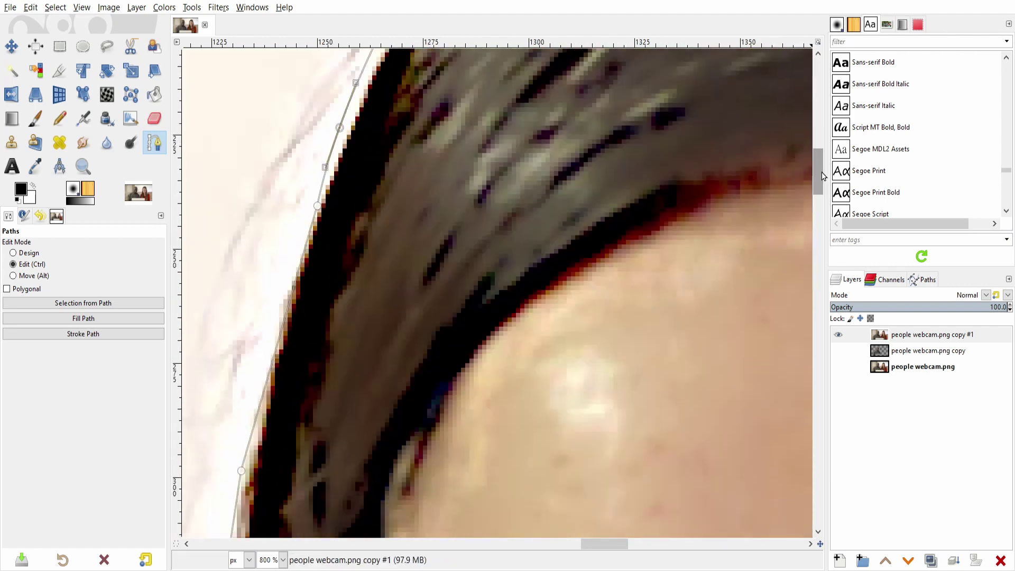
{"action": "left_click_drag", "start_coordinate": [820, 153], "coordinate": [819, 171]}
{"action": "left_click_drag", "start_coordinate": [255, 439], "coordinate": [256, 433]}
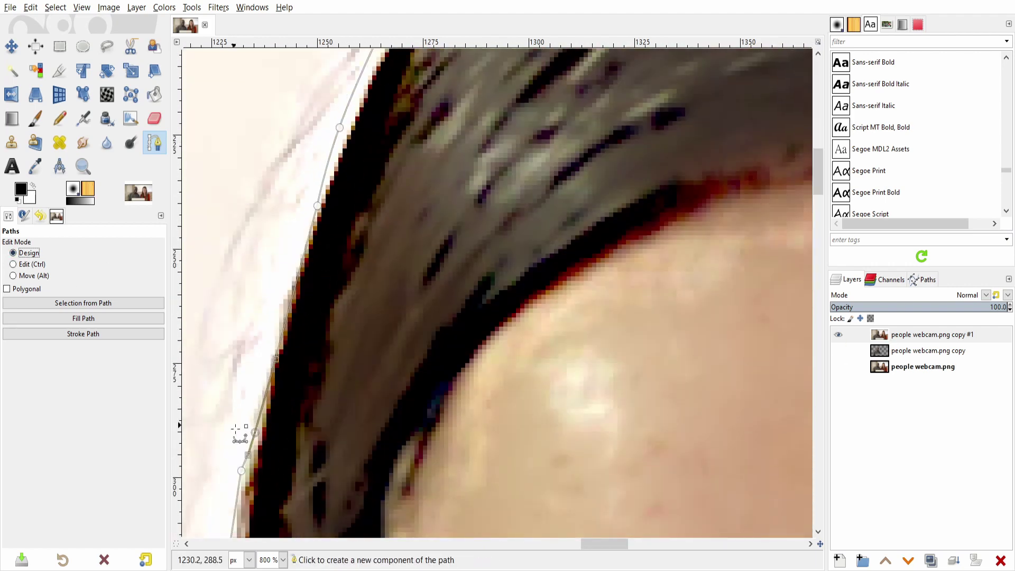
{"action": "left_click_drag", "start_coordinate": [818, 183], "coordinate": [825, 304]}
{"action": "scroll", "coordinate": [827, 212], "scroll_direction": "left", "scroll_amount": 5}
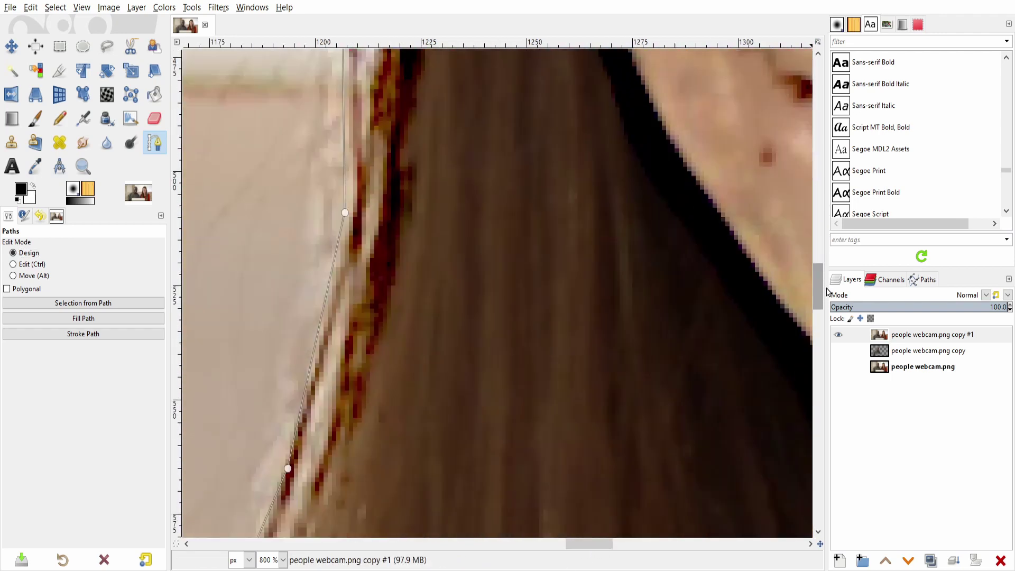
Bend the path segments to follow the side of her hair and her shoulder
{"action": "key", "text": "ctrl"}
{"action": "left_click_drag", "start_coordinate": [321, 161], "coordinate": [301, 160]}
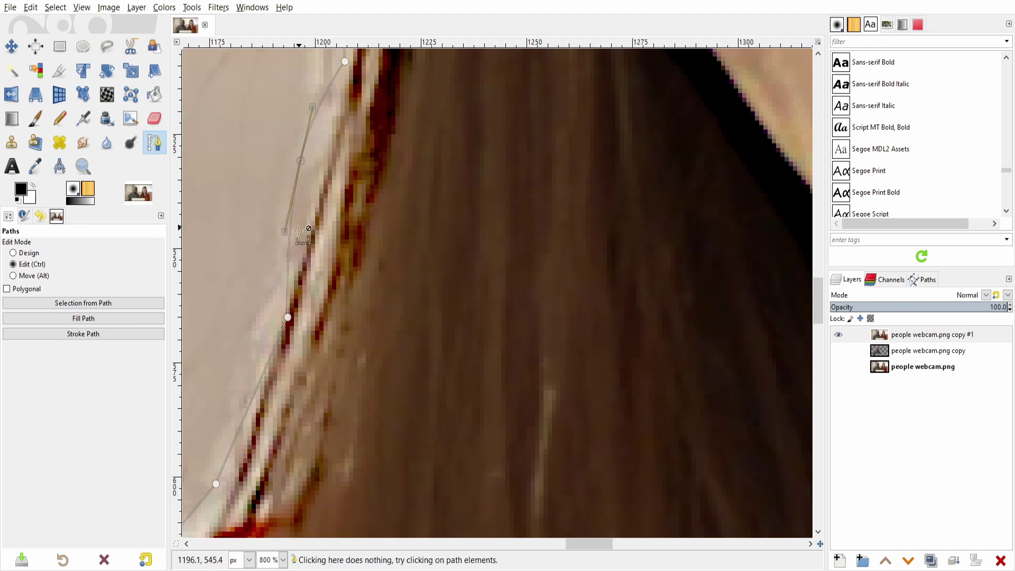
{"action": "left_click_drag", "start_coordinate": [294, 227], "coordinate": [278, 254]}
{"action": "mouse_move", "coordinate": [252, 400]}
{"action": "left_mouse_down"}
{"action": "mouse_move", "coordinate": [286, 338]}
{"action": "mouse_move", "coordinate": [264, 335]}
{"action": "left_mouse_up"}
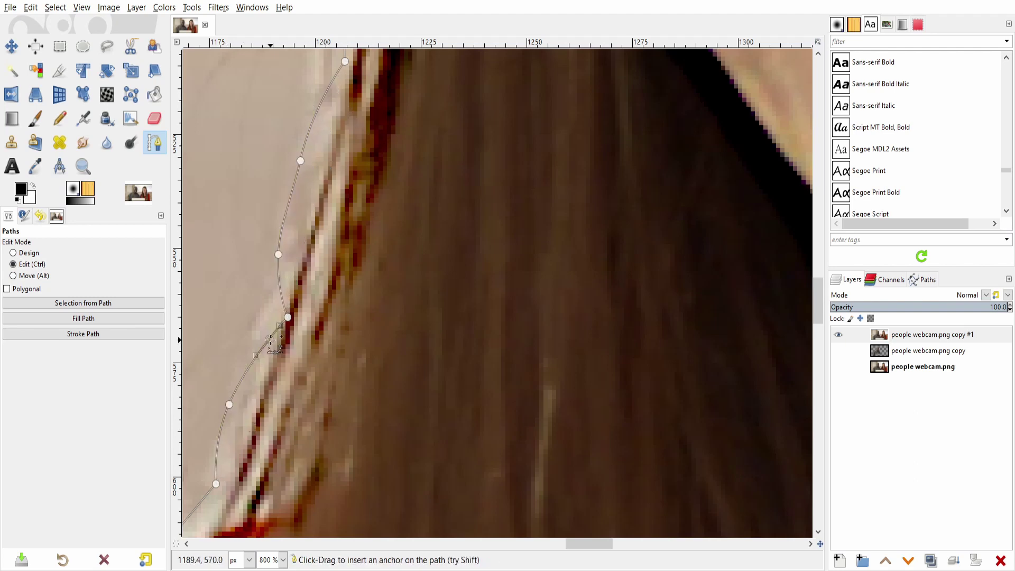
{"action": "scroll", "coordinate": [536, 485], "scroll_direction": "down", "scroll_amount": 2}
{"action": "scroll", "coordinate": [536, 485], "scroll_direction": "left", "scroll_amount": 8}
{"action": "left_click_drag", "start_coordinate": [539, 428], "coordinate": [529, 426]}
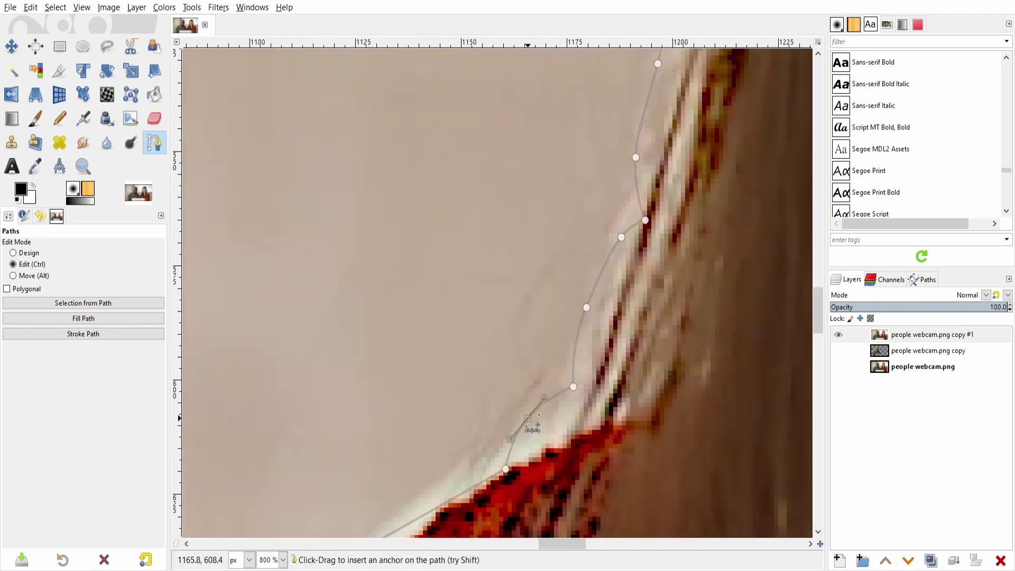
{"action": "scroll", "coordinate": [497, 291], "scroll_direction": "down", "scroll_amount": 3}
Remove an unneeded anchor and align the path's lower edge with the laptop top
{"action": "left_click", "coordinate": [22, 254]}
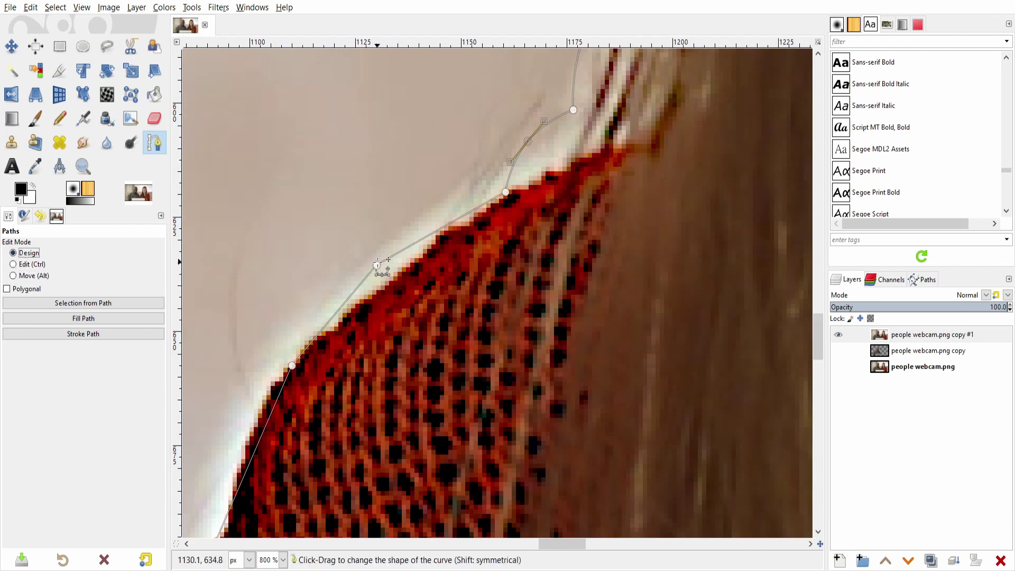
{"action": "left_click", "coordinate": [377, 264], "text": "ctrl+shift"}
{"action": "left_click", "coordinate": [24, 263]}
{"action": "scroll", "coordinate": [820, 332], "scroll_direction": "down", "scroll_amount": 3}
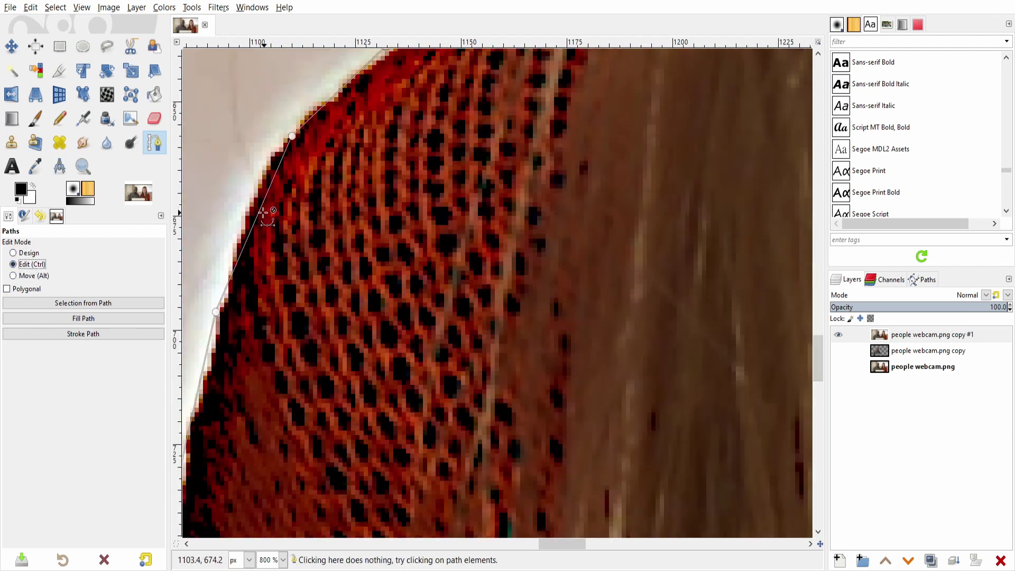
{"action": "scroll", "coordinate": [421, 296], "scroll_direction": "left", "scroll_amount": 3}
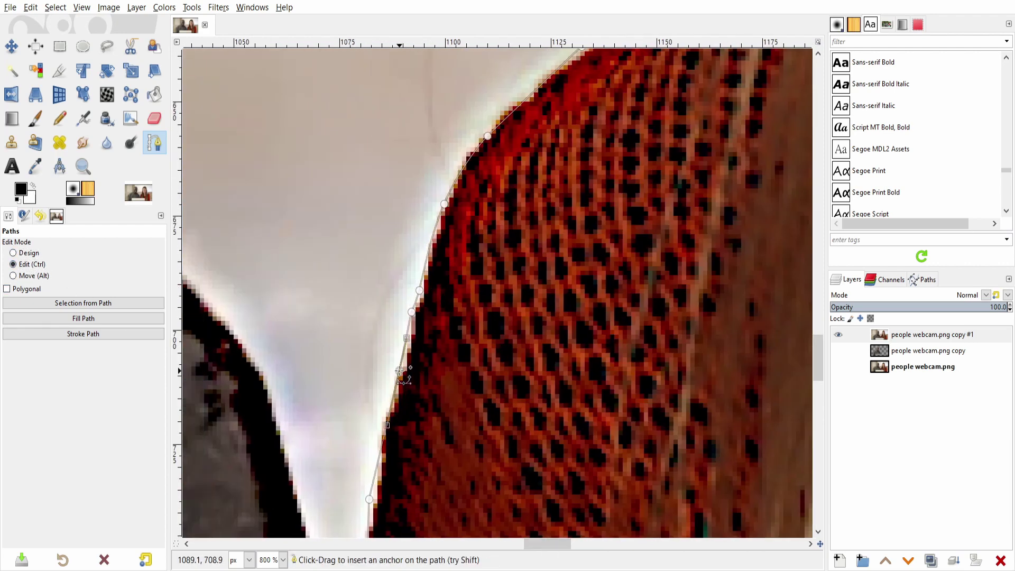
{"action": "scroll", "coordinate": [422, 296], "scroll_direction": "down", "scroll_amount": 3}
{"action": "scroll", "coordinate": [421, 296], "scroll_direction": "down", "scroll_amount": 2}
{"action": "scroll", "coordinate": [528, 264], "scroll_direction": "down", "scroll_amount": 10}
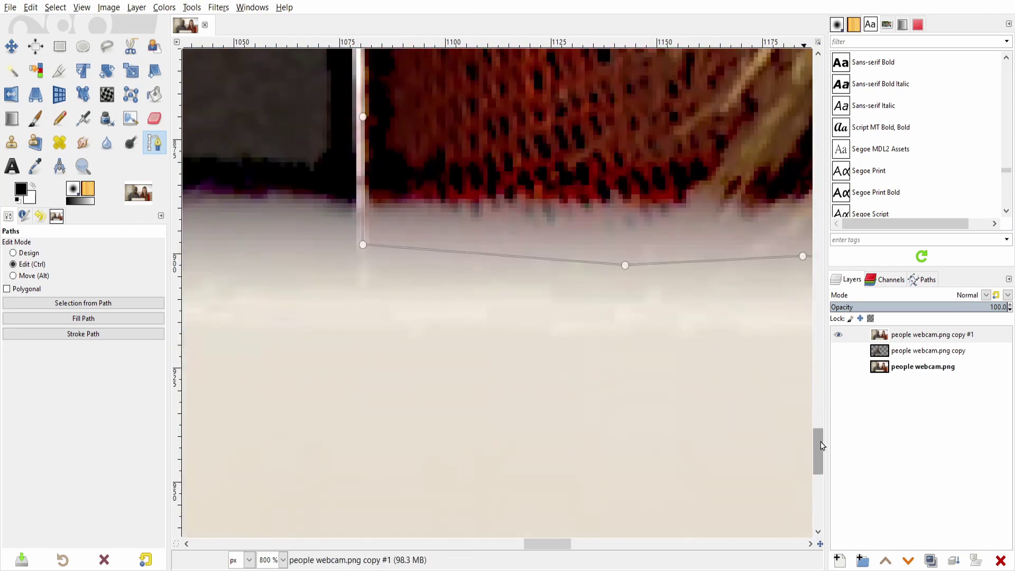
{"action": "left_click_drag", "start_coordinate": [689, 249], "coordinate": [687, 241]}
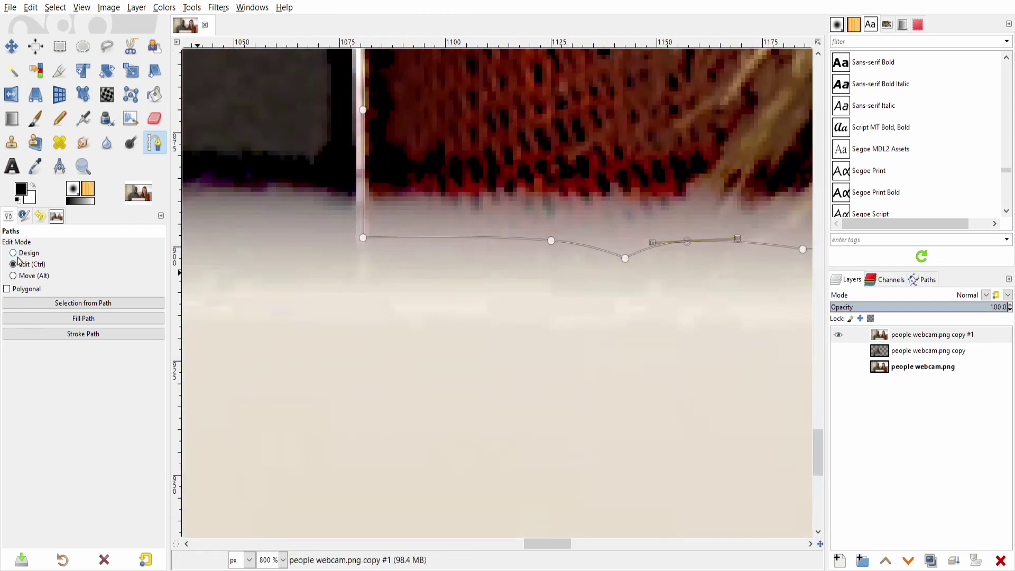
{"action": "left_click_drag", "start_coordinate": [625, 258], "coordinate": [624, 245]}
{"action": "scroll", "coordinate": [738, 349], "scroll_direction": "down", "scroll_amount": 1}
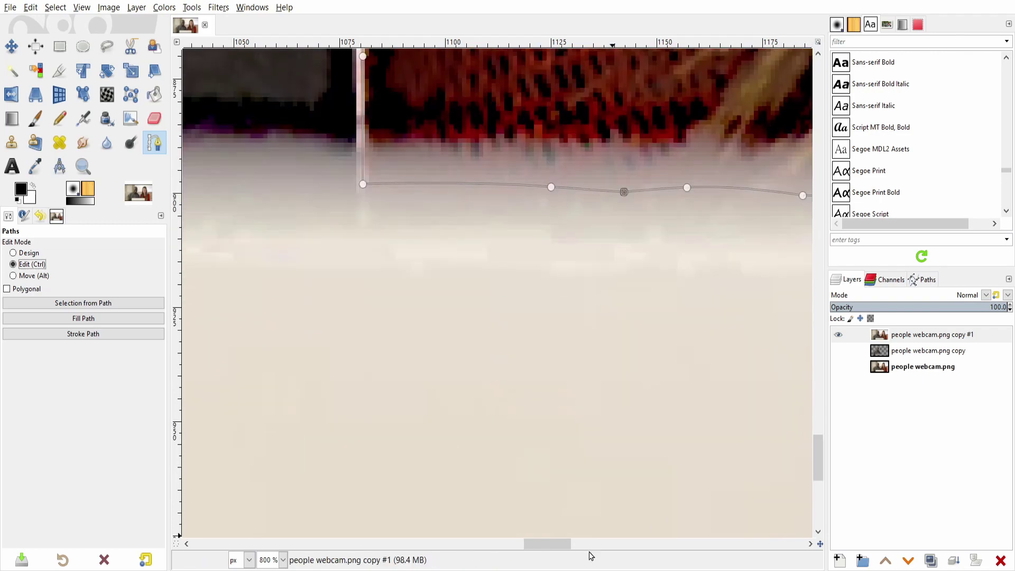
{"action": "scroll", "coordinate": [739, 348], "scroll_direction": "right", "scroll_amount": 5}
{"action": "scroll", "coordinate": [547, 328], "scroll_direction": "right", "scroll_amount": 5}
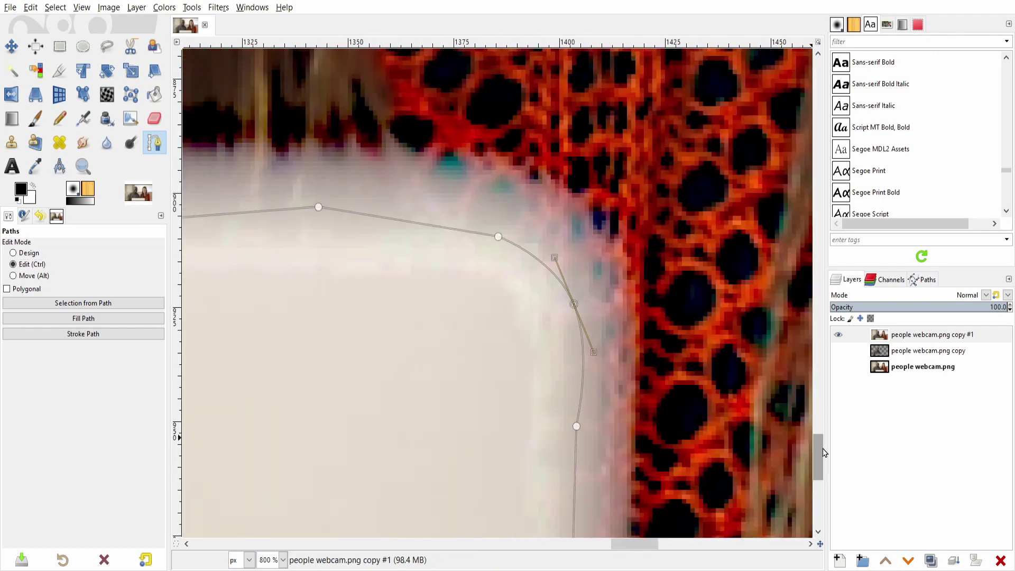
{"action": "scroll", "coordinate": [572, 310], "scroll_direction": "down", "scroll_amount": 6}
{"action": "scroll", "coordinate": [571, 310], "scroll_direction": "right", "scroll_amount": 10}
Turn the woman's path into a selection, invert it, delete the background, and deselect
{"action": "key", "text": "shift+ctrl+j"}
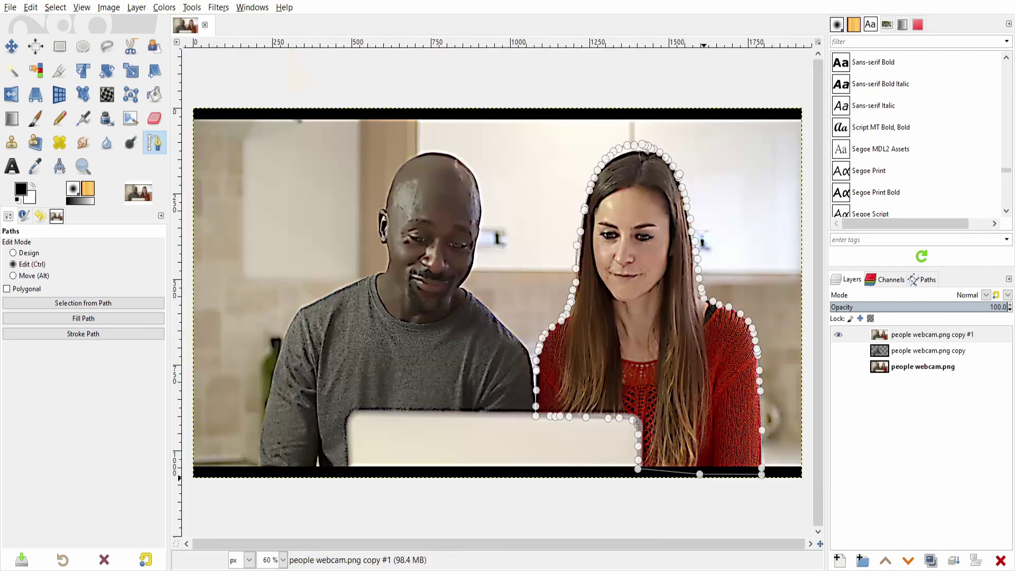
{"action": "left_click", "coordinate": [83, 302]}
{"action": "left_click", "coordinate": [53, 7]}
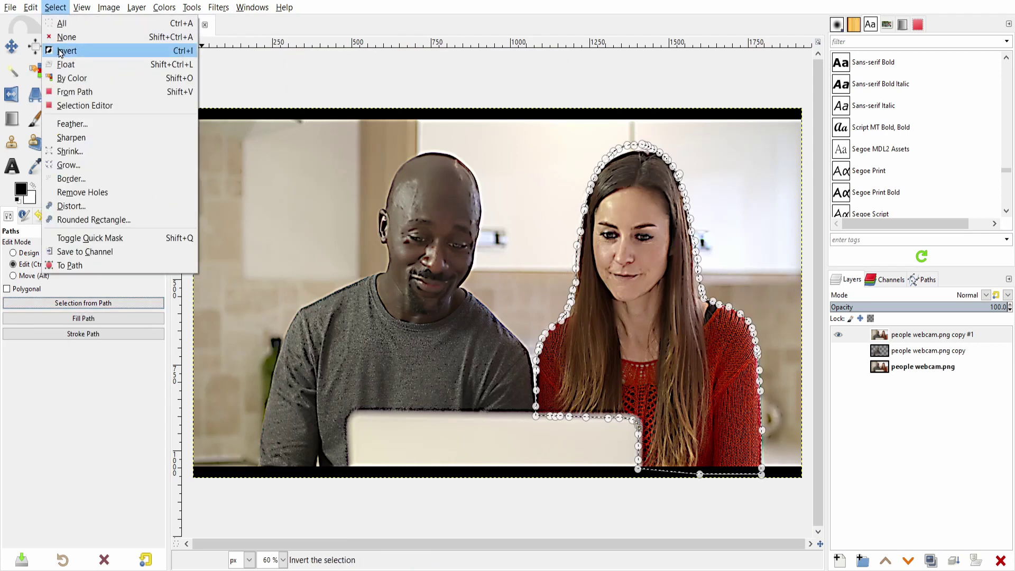
{"action": "left_click", "coordinate": [68, 47]}
{"action": "key", "text": "Delete"}
{"action": "left_click", "coordinate": [53, 7]}
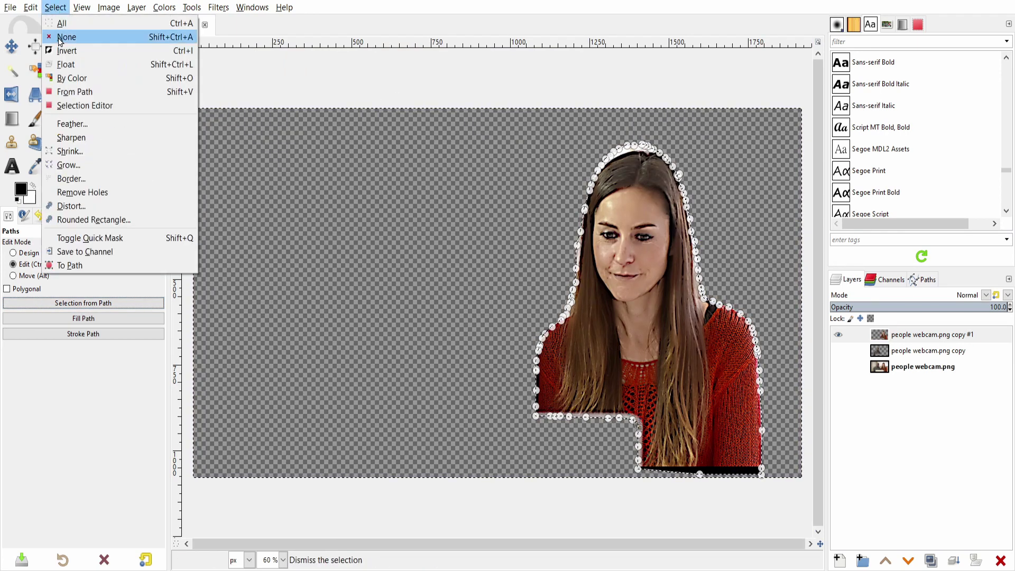
{"action": "left_click", "coordinate": [64, 36]}
With the Move tool, select the man's layer and hide the woman's and background layers
{"action": "left_click", "coordinate": [837, 350]}
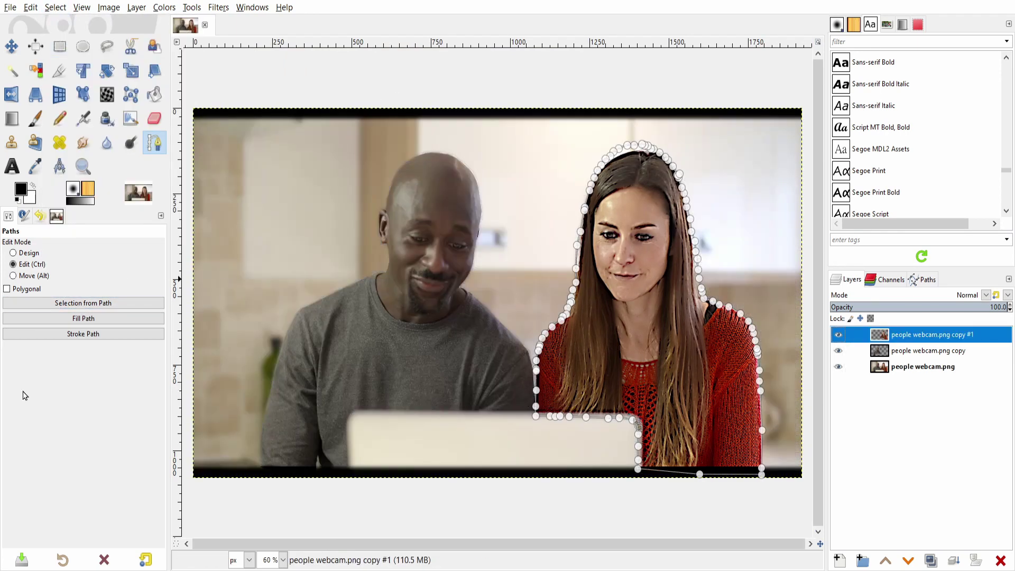
{"action": "left_click", "coordinate": [12, 45]}
{"action": "left_click", "coordinate": [927, 350]}
{"action": "left_click", "coordinate": [837, 335]}
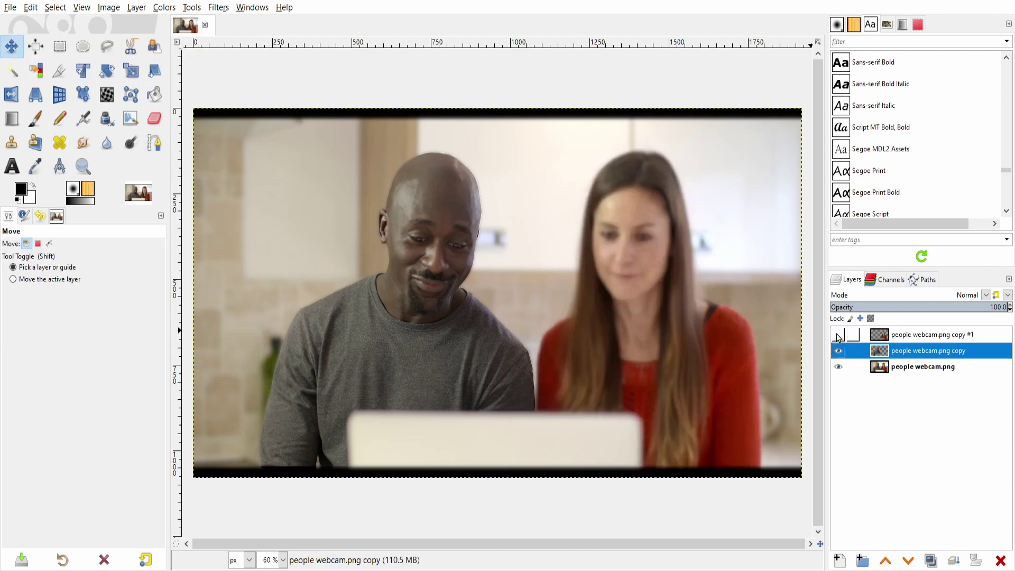
{"action": "left_click", "coordinate": [837, 366]}
Apply Unsharp Mask with higher radius, amount and threshold to the man's layer, then show all layers
{"action": "left_click", "coordinate": [218, 7]}
{"action": "mouse_move", "coordinate": [234, 96]}
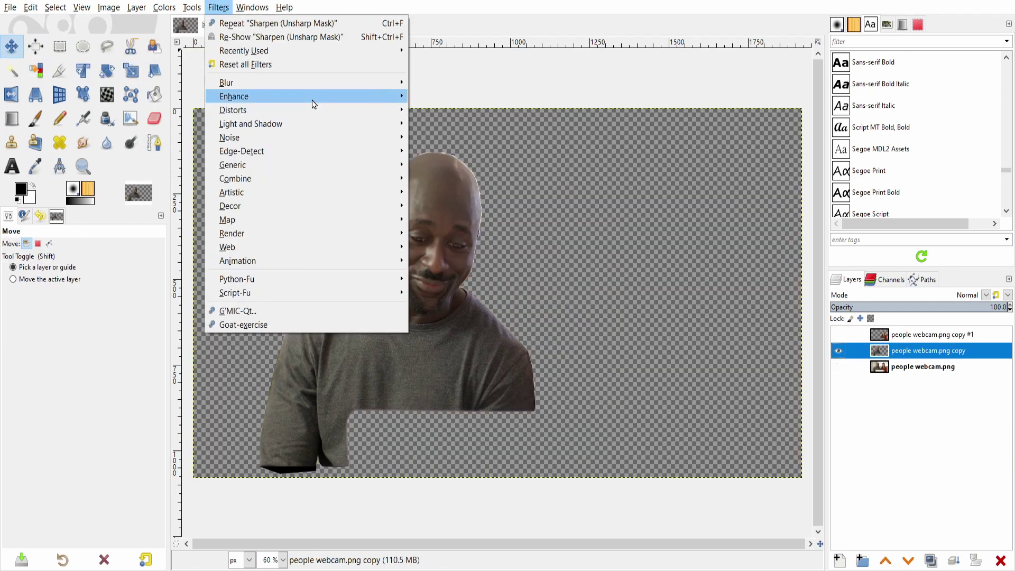
{"action": "left_click", "coordinate": [465, 178]}
{"action": "mouse_move", "coordinate": [17, 230]}
{"action": "left_mouse_down"}
{"action": "mouse_move", "coordinate": [104, 230]}
{"action": "mouse_move", "coordinate": [154, 216]}
{"action": "left_mouse_up"}
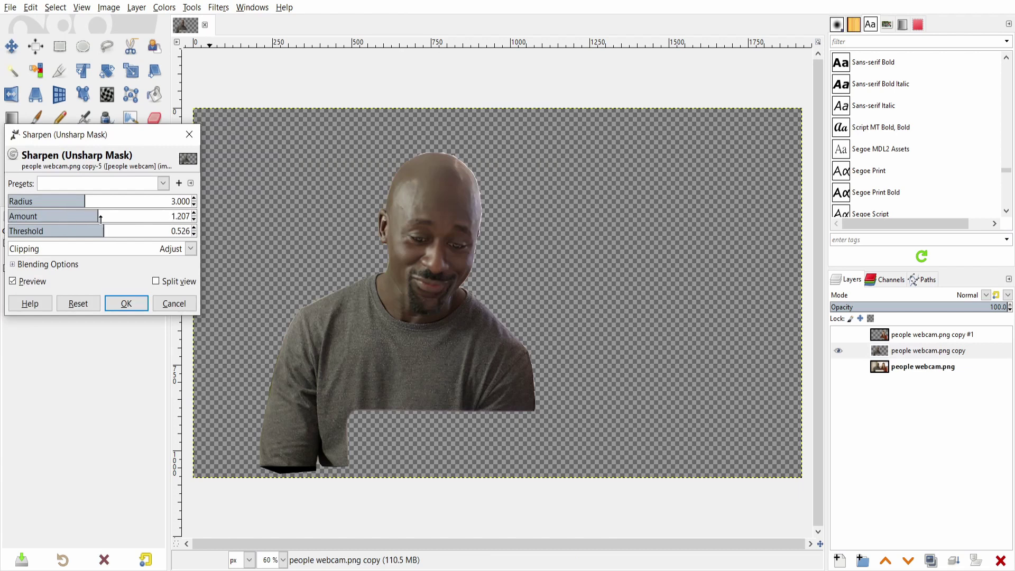
{"action": "mouse_move", "coordinate": [85, 201]}
{"action": "left_mouse_down"}
{"action": "mouse_move", "coordinate": [127, 203]}
{"action": "mouse_move", "coordinate": [104, 201]}
{"action": "mouse_move", "coordinate": [139, 222]}
{"action": "mouse_move", "coordinate": [117, 216]}
{"action": "mouse_move", "coordinate": [94, 231]}
{"action": "mouse_move", "coordinate": [80, 201]}
{"action": "left_mouse_up"}
{"action": "left_click", "coordinate": [126, 303]}
{"action": "left_click", "coordinate": [839, 353]}
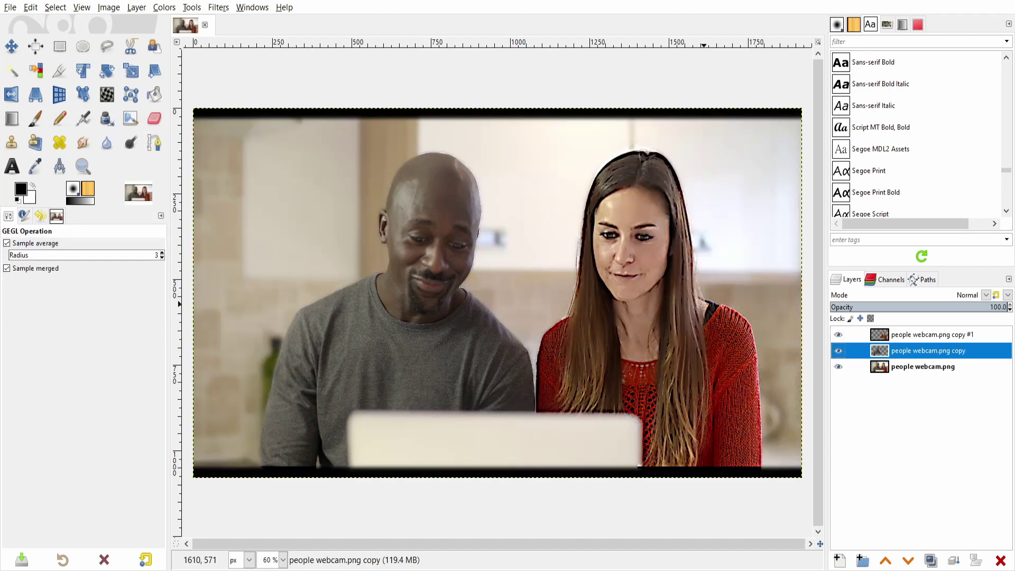
{"action": "left_click", "coordinate": [10, 7]}
{"action": "left_click", "coordinate": [92, 179]}
Zoom to 60% and turn the man's outline path into an inverted selection covering the background
{"action": "key", "text": "Escape"}
{"action": "key", "text": "2"}
{"action": "scroll", "coordinate": [452, 464], "scroll_direction": "down", "scroll_amount": 3}
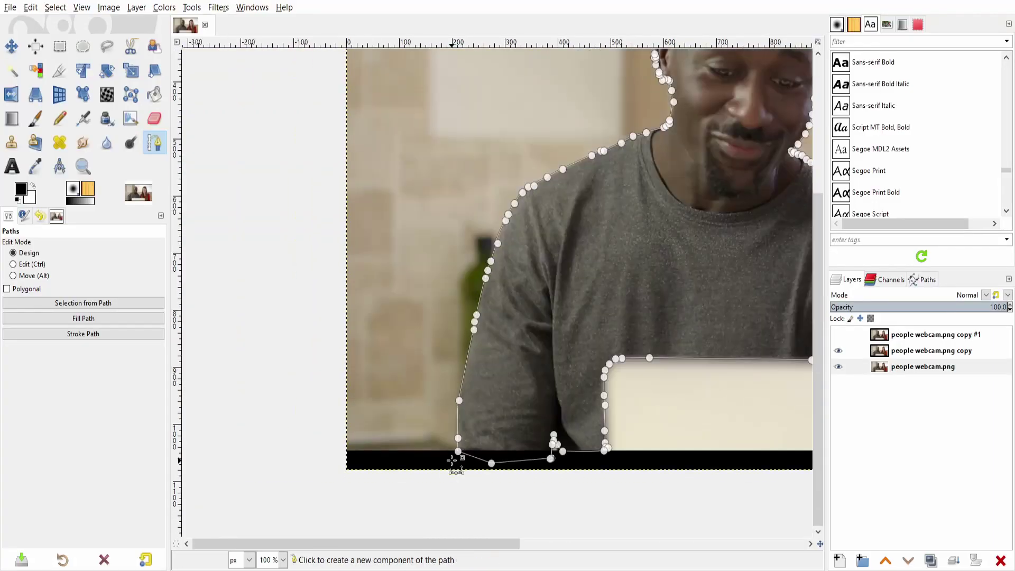
{"action": "scroll", "coordinate": [453, 467], "scroll_direction": "down", "scroll_amount": 1}
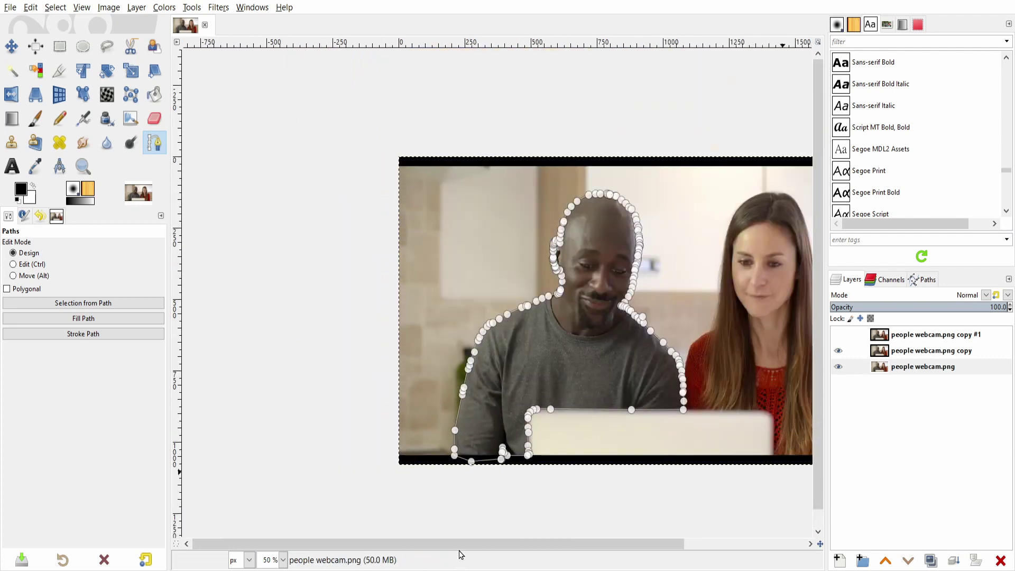
{"action": "left_click_drag", "start_coordinate": [460, 545], "coordinate": [560, 544]}
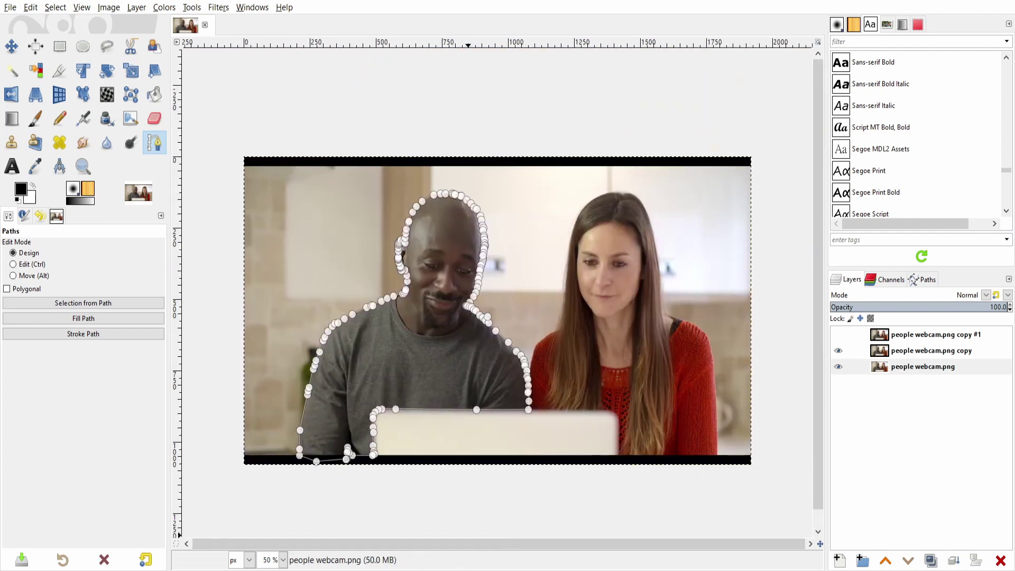
{"action": "left_click", "coordinate": [270, 558]}
{"action": "type", "text": "60"}
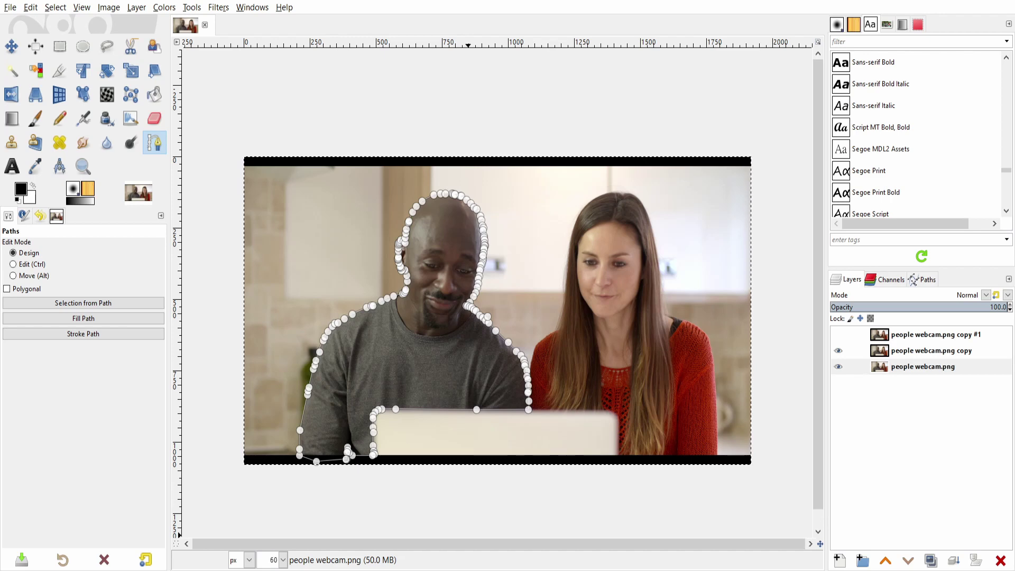
{"action": "key", "text": "Return"}
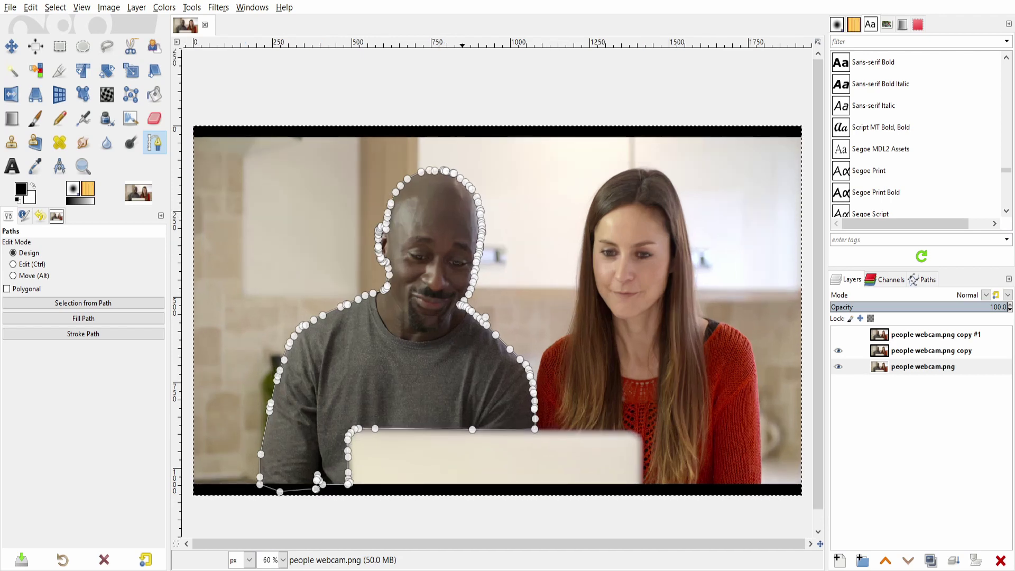
{"action": "left_click", "coordinate": [83, 303]}
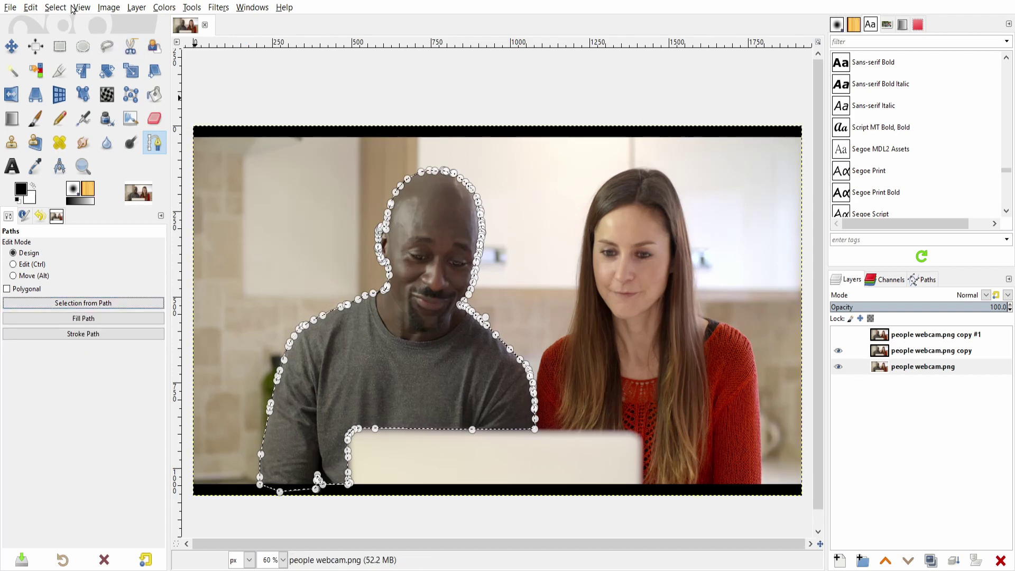
{"action": "left_click", "coordinate": [56, 8]}
{"action": "left_click", "coordinate": [66, 51]}
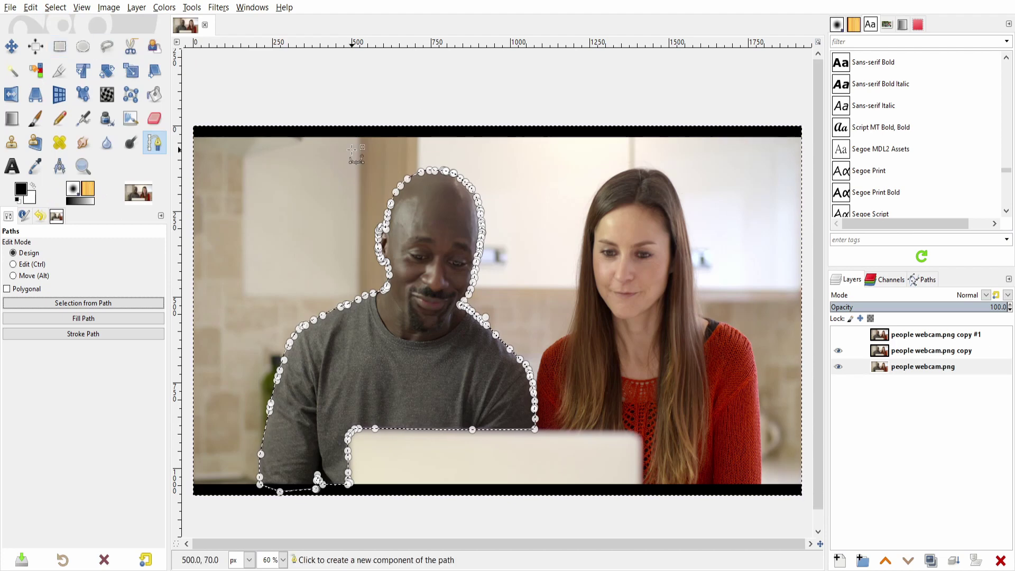
Add an alpha channel to the copy layer and delete the background around the man
{"action": "left_click", "coordinate": [935, 351]}
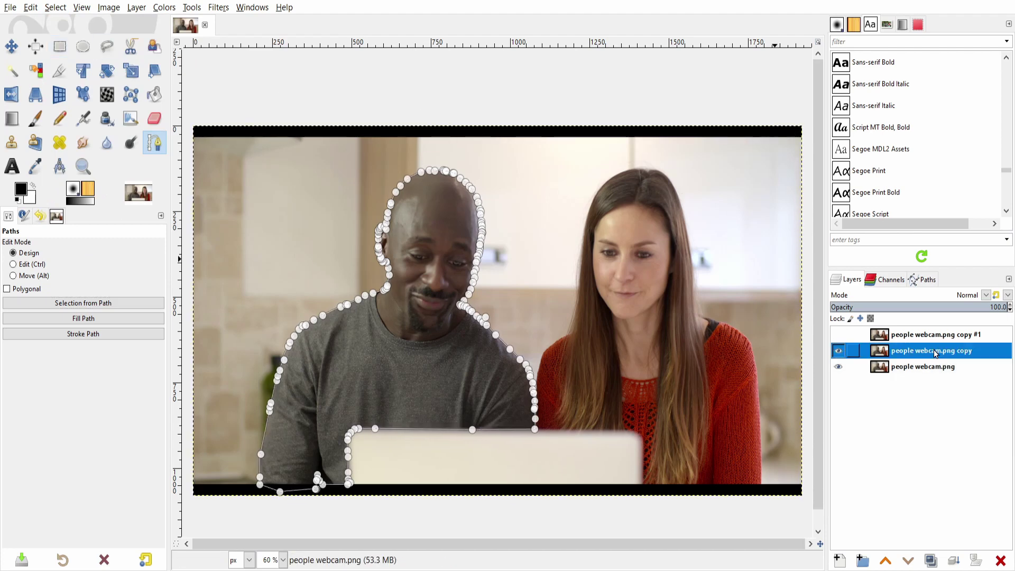
{"action": "right_click", "coordinate": [936, 351]}
{"action": "left_click", "coordinate": [875, 304]}
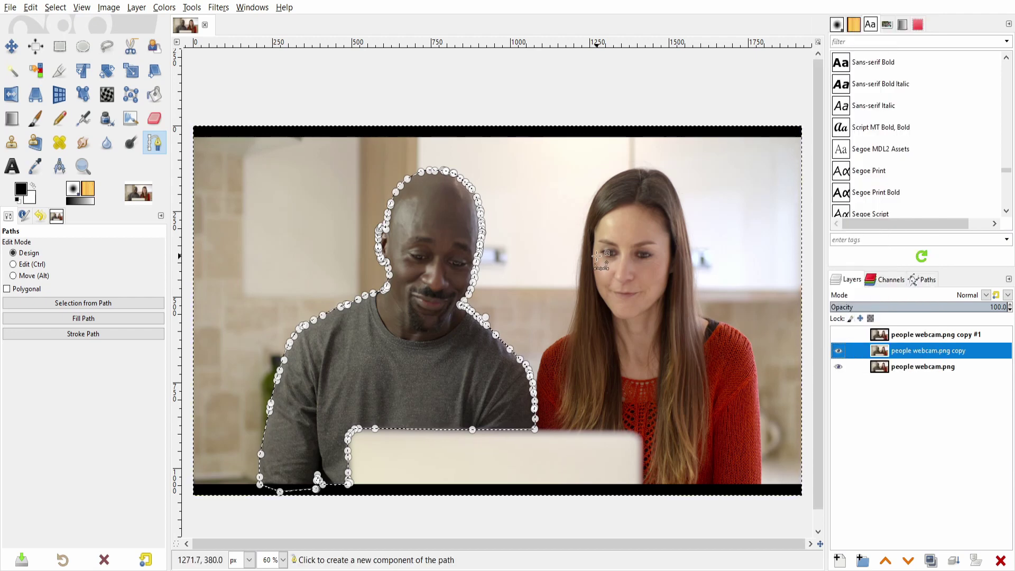
{"action": "key", "text": "ctrl+f"}
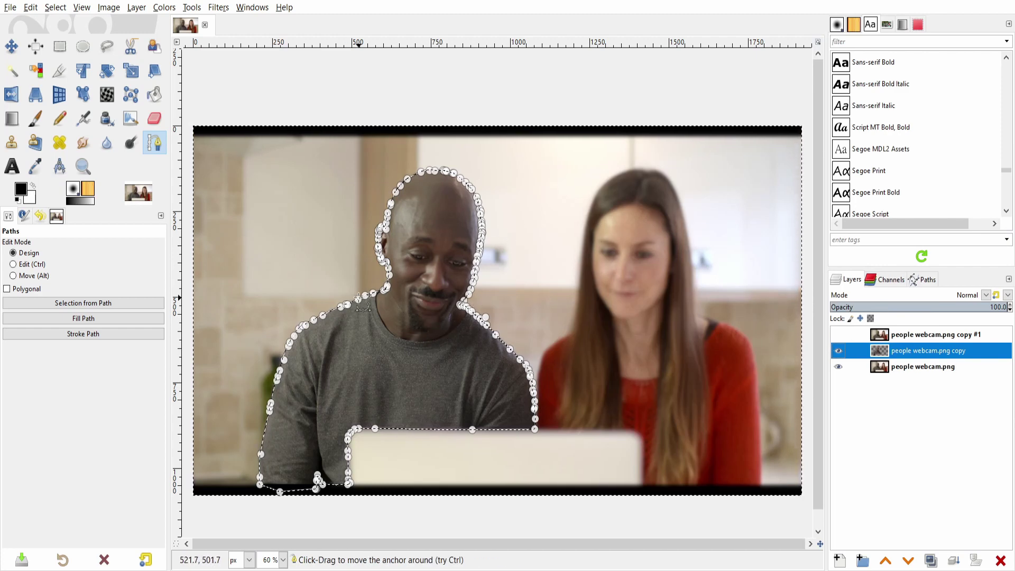
Hide the bottom photo layer and clear the selection
{"action": "left_click", "coordinate": [838, 367]}
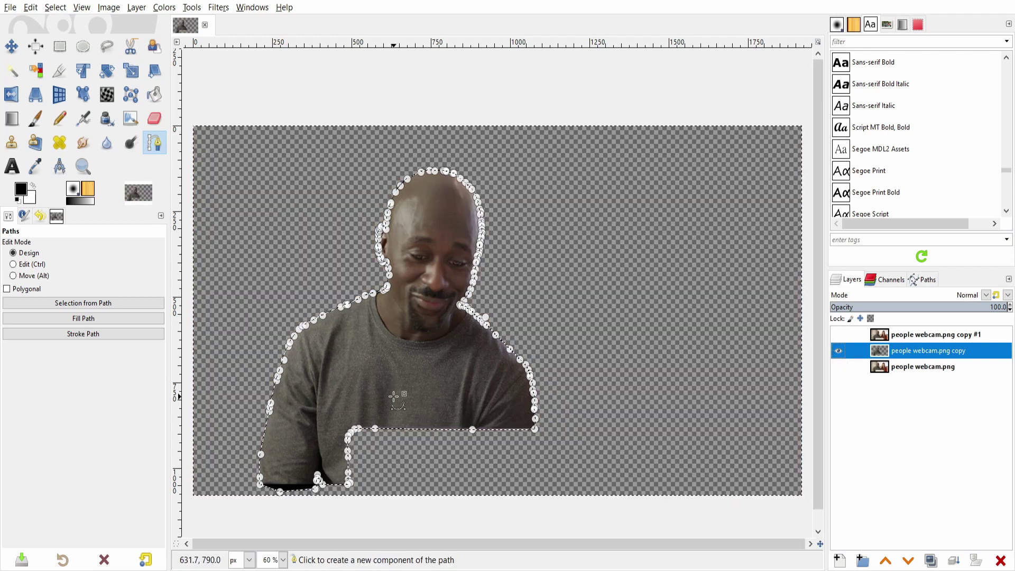
{"action": "left_click", "coordinate": [59, 8]}
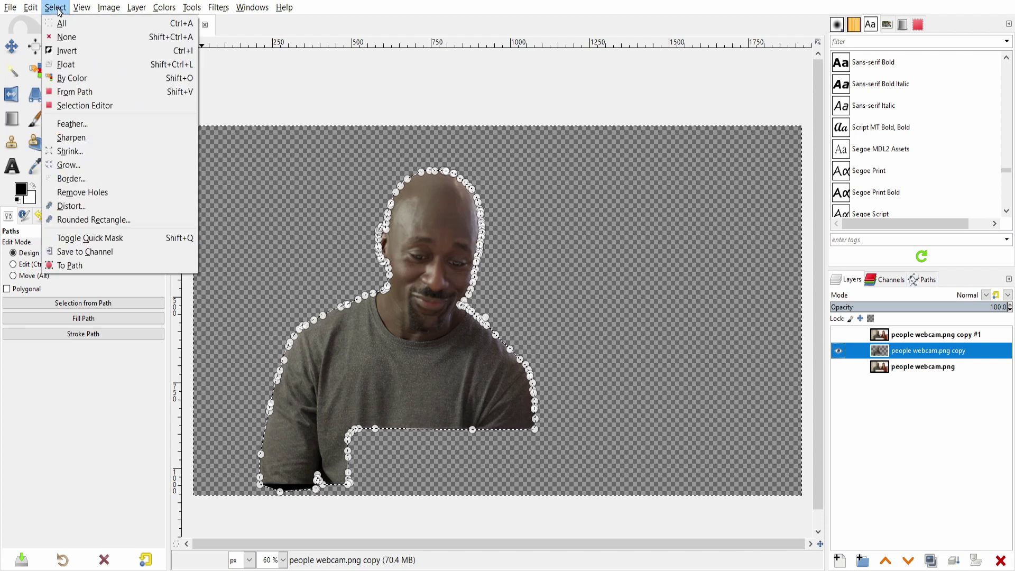
{"action": "left_click", "coordinate": [62, 37]}
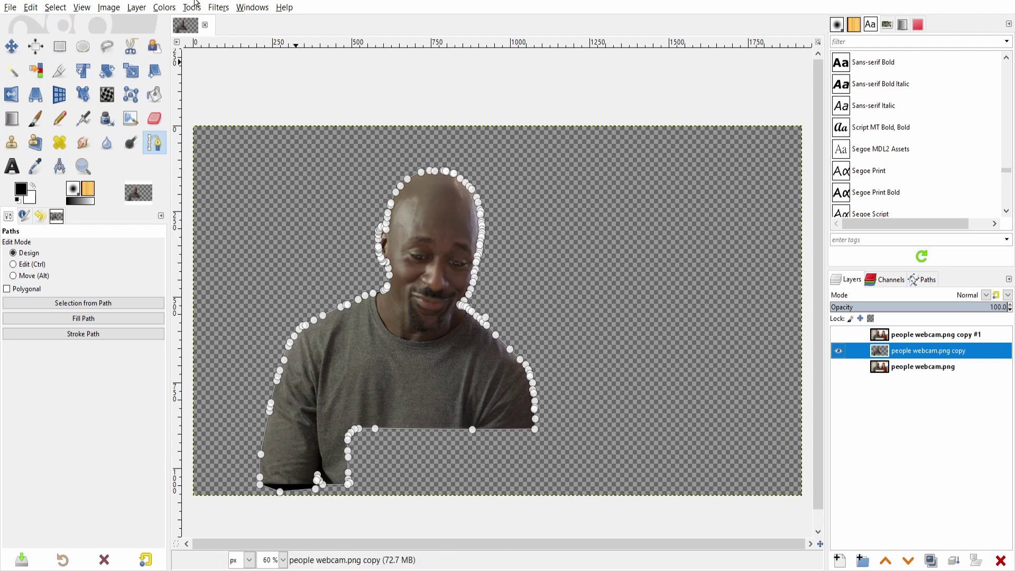
{"action": "left_click", "coordinate": [214, 11]}
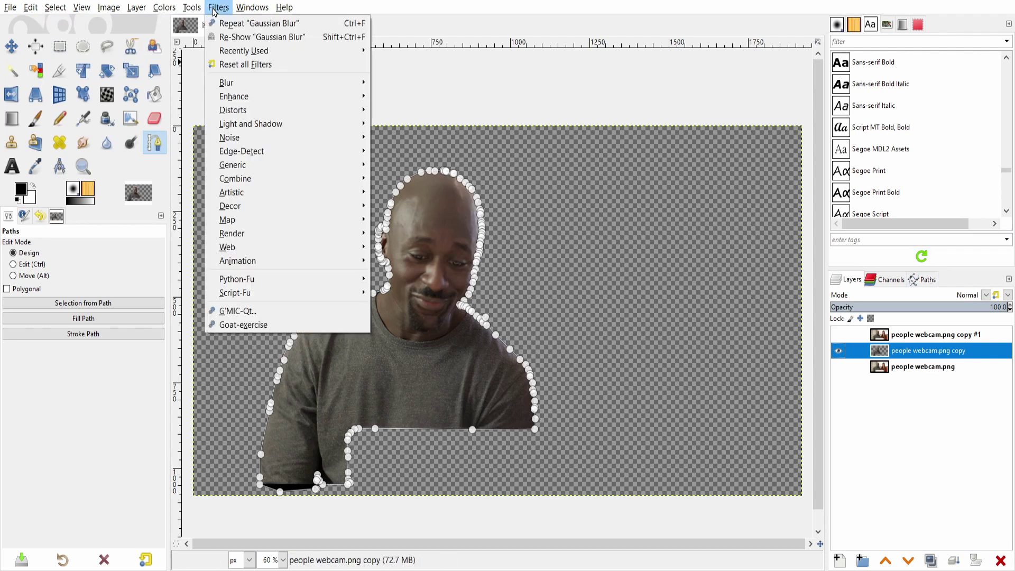
{"action": "mouse_move", "coordinate": [234, 96]}
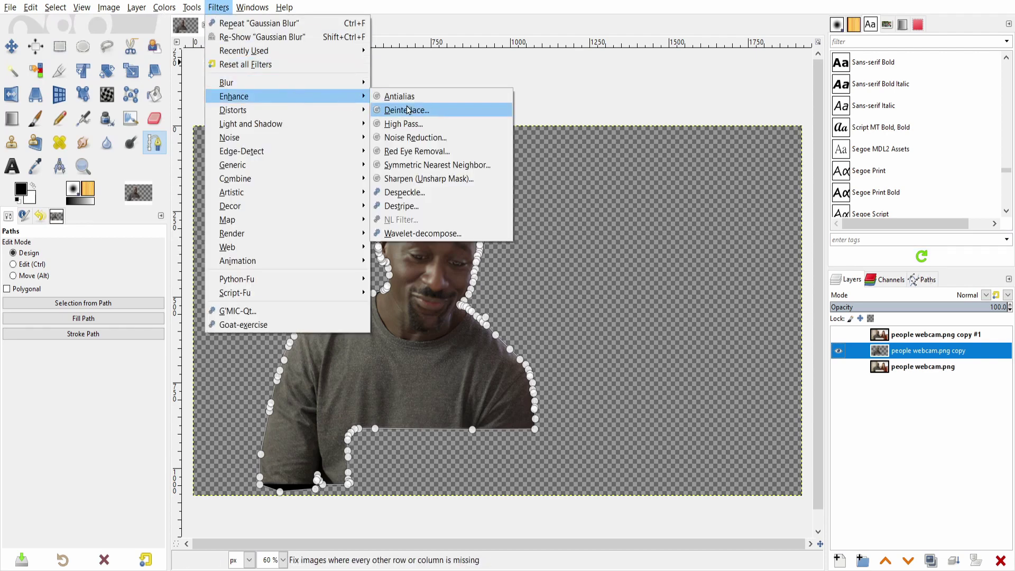
Try High Pass on the man and cancel, then tune Unsharp Mask threshold, amount and radius
{"action": "left_click", "coordinate": [449, 124]}
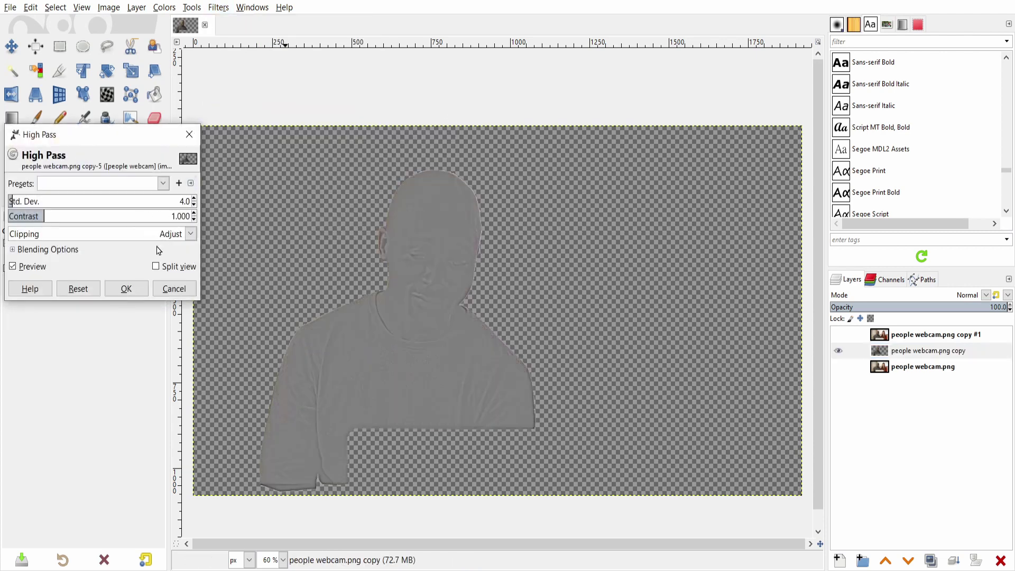
{"action": "left_click", "coordinate": [174, 289]}
{"action": "left_click", "coordinate": [218, 7]}
{"action": "mouse_move", "coordinate": [233, 96]}
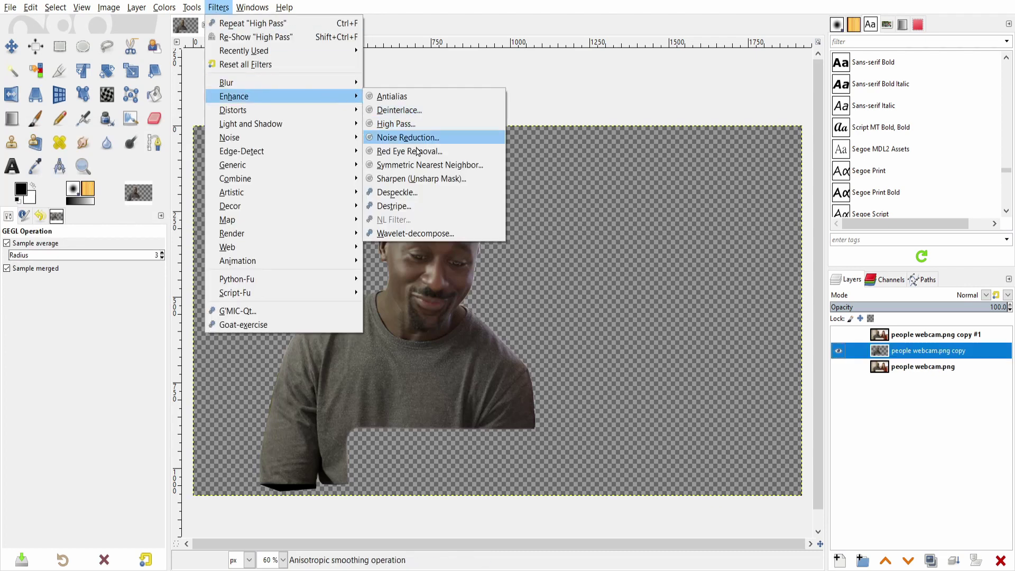
{"action": "left_click", "coordinate": [412, 180]}
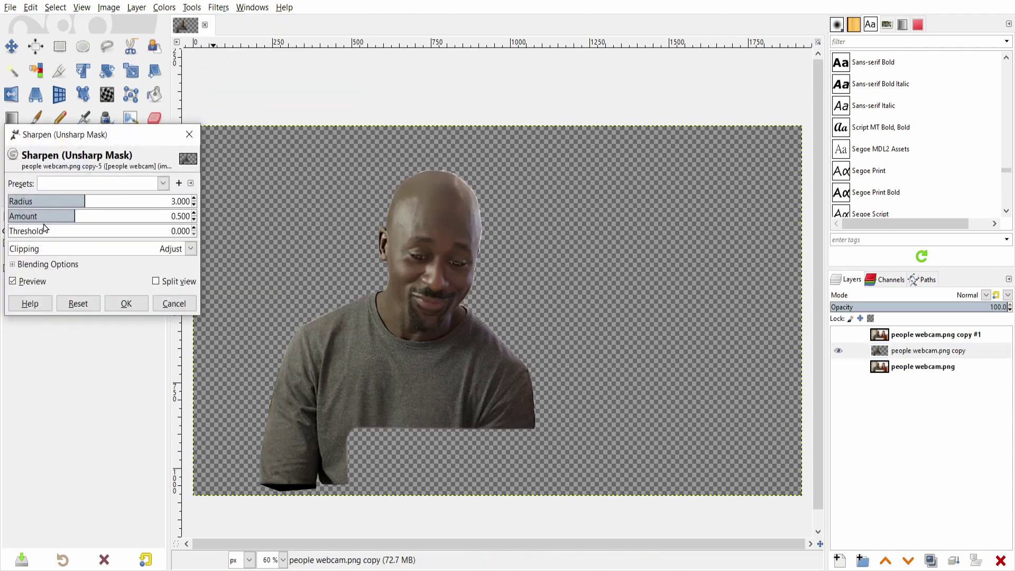
{"action": "left_click", "coordinate": [13, 230]}
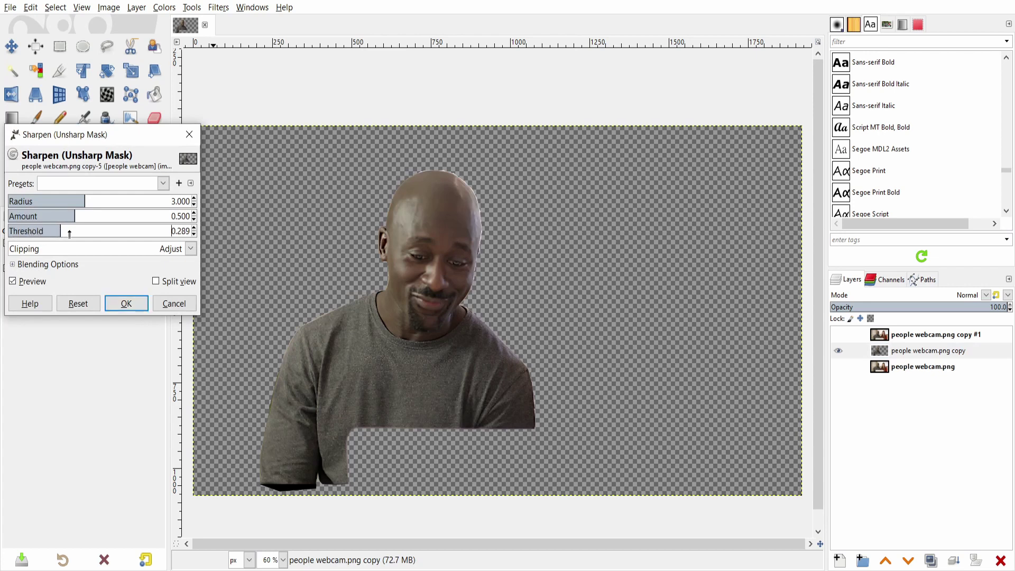
{"action": "mouse_move", "coordinate": [69, 234]}
{"action": "left_mouse_down"}
{"action": "mouse_move", "coordinate": [177, 233]}
{"action": "mouse_move", "coordinate": [60, 239]}
{"action": "mouse_move", "coordinate": [104, 217]}
{"action": "mouse_move", "coordinate": [150, 218]}
{"action": "left_mouse_up"}
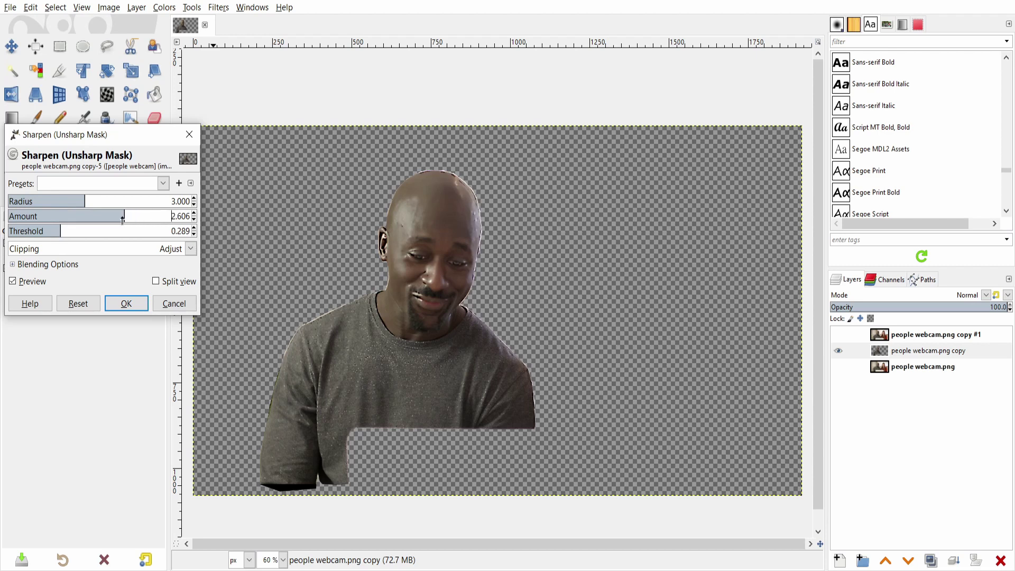
{"action": "left_click_drag", "start_coordinate": [123, 220], "coordinate": [166, 222]}
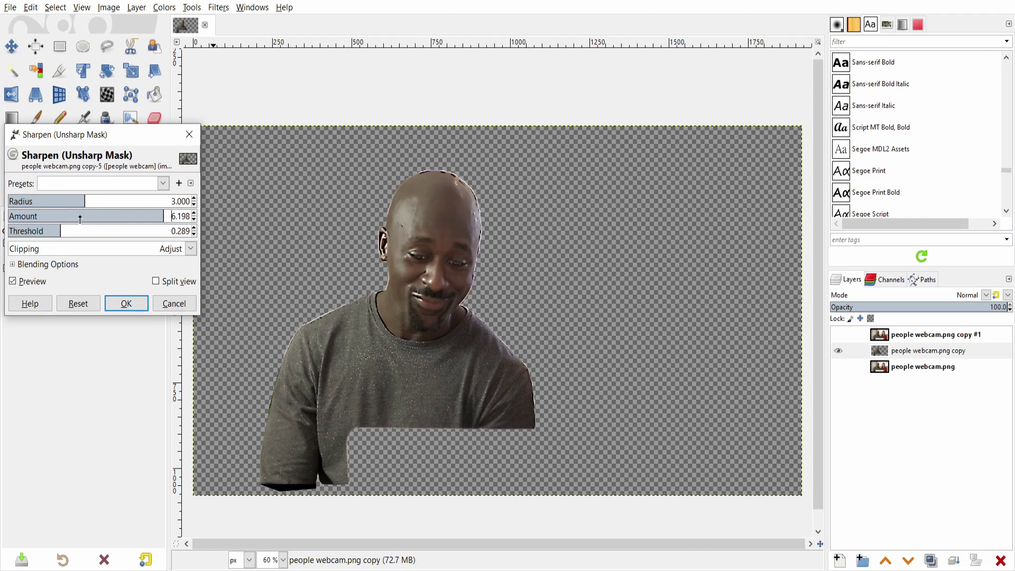
{"action": "mouse_move", "coordinate": [98, 212]}
{"action": "left_mouse_down"}
{"action": "mouse_move", "coordinate": [159, 216]}
{"action": "mouse_move", "coordinate": [50, 213]}
{"action": "mouse_move", "coordinate": [107, 214]}
{"action": "mouse_move", "coordinate": [76, 213]}
{"action": "left_mouse_up"}
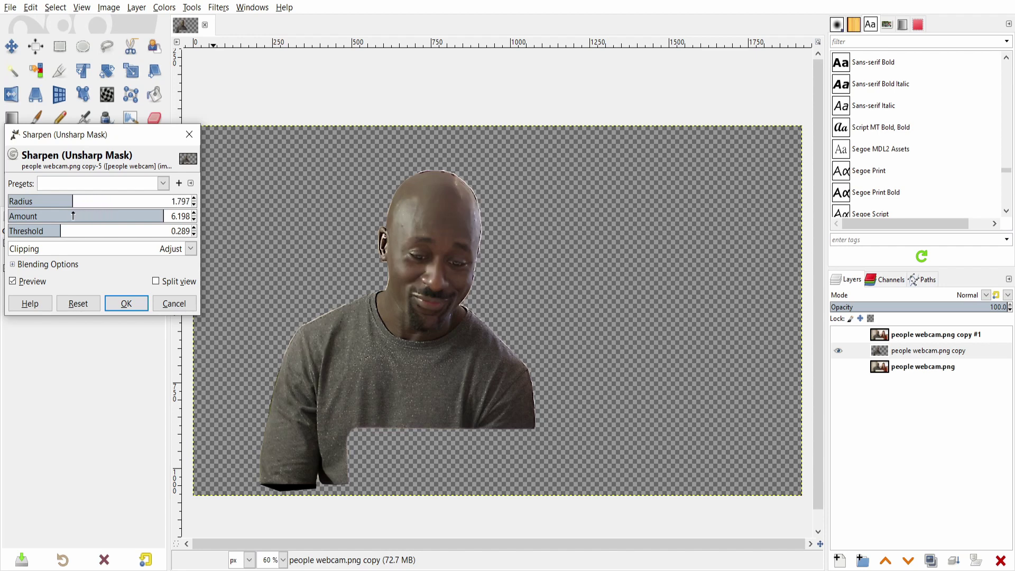
Fine-tune amount and threshold, apply the sharpen to the man, and show the background photo again
{"action": "left_click_drag", "start_coordinate": [157, 221], "coordinate": [117, 220]}
{"action": "left_click_drag", "start_coordinate": [41, 237], "coordinate": [85, 237]}
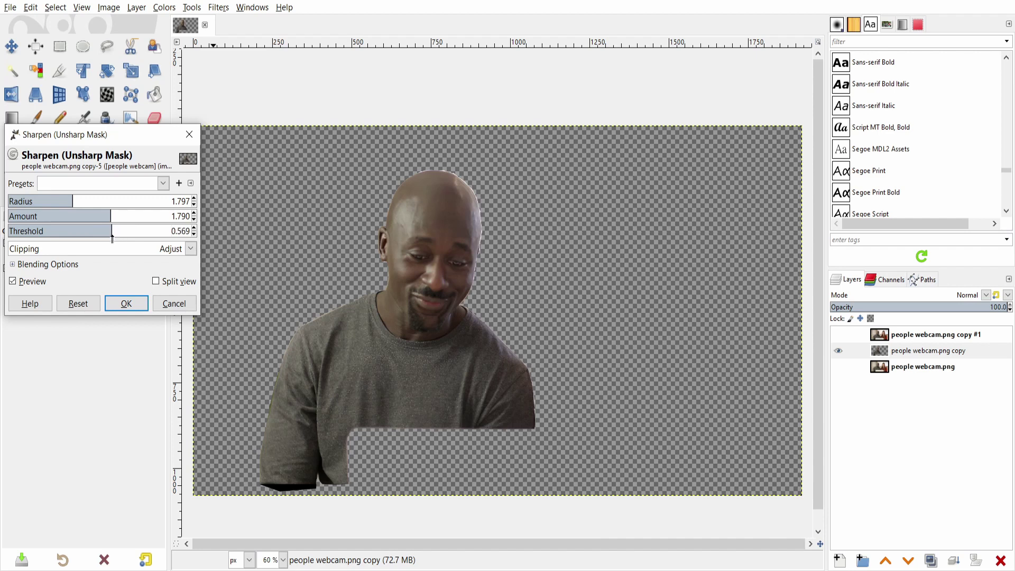
{"action": "left_click", "coordinate": [130, 302]}
{"action": "left_click", "coordinate": [838, 366]}
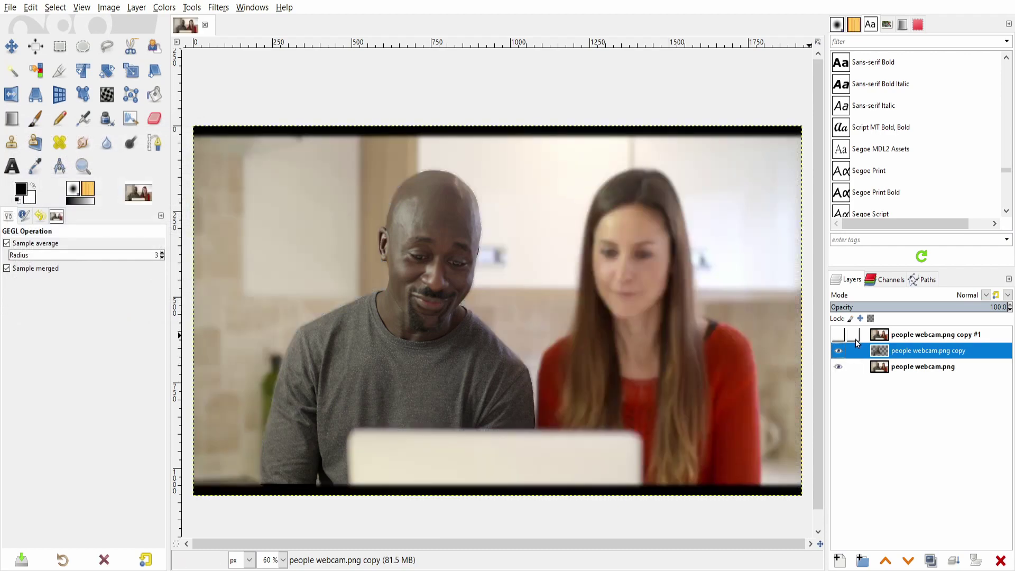
Toggle the top copy #1 layer's visibility to compare the image with and without it
{"action": "left_click", "coordinate": [836, 337]}
{"action": "left_click", "coordinate": [836, 337]}
{"action": "left_click", "coordinate": [837, 337]}
{"action": "left_click", "coordinate": [836, 337]}
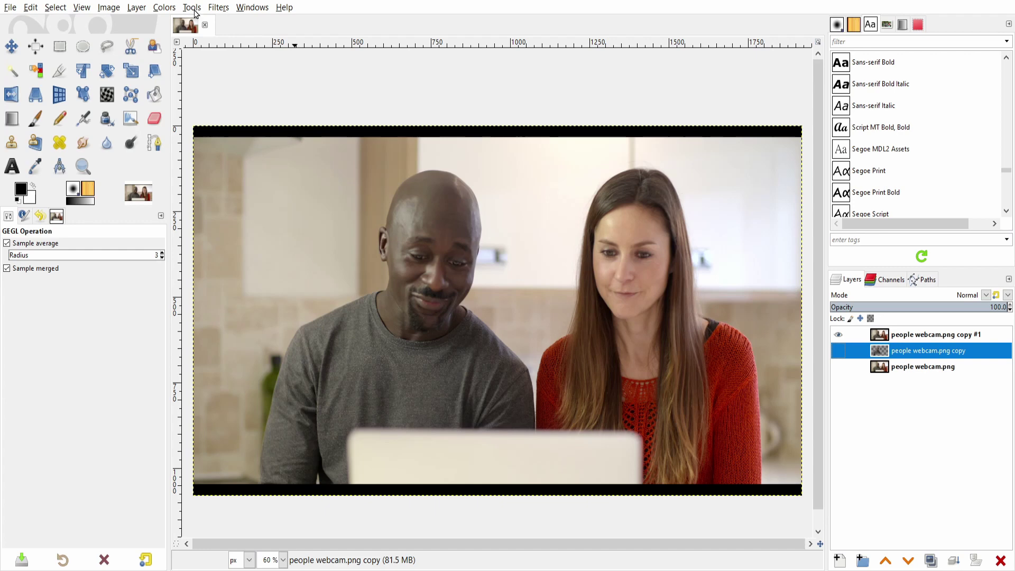
Try enhancement filters on the hidden active layer, then make copy #1 the active layer
{"action": "left_click", "coordinate": [218, 7]}
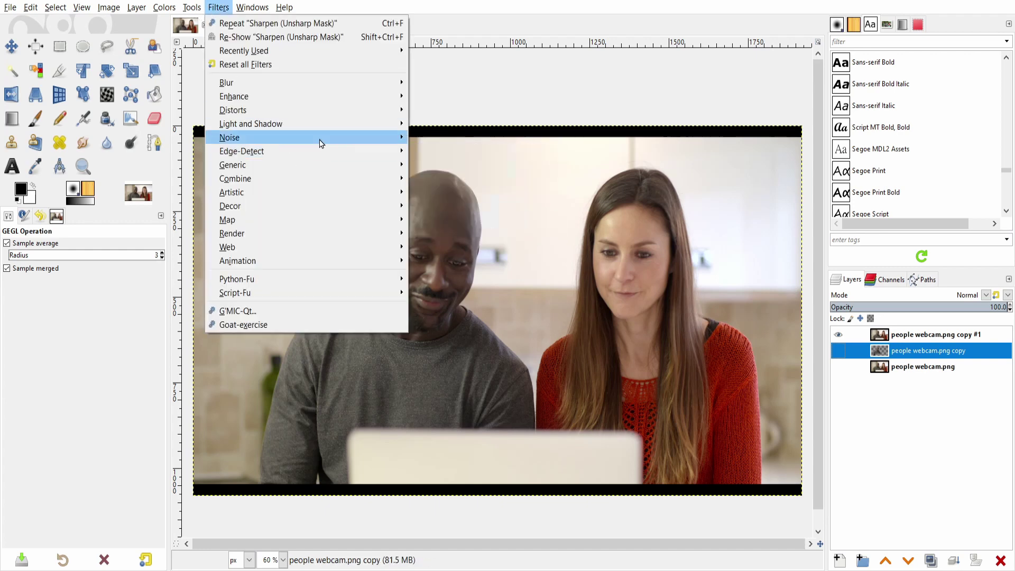
{"action": "mouse_move", "coordinate": [234, 96]}
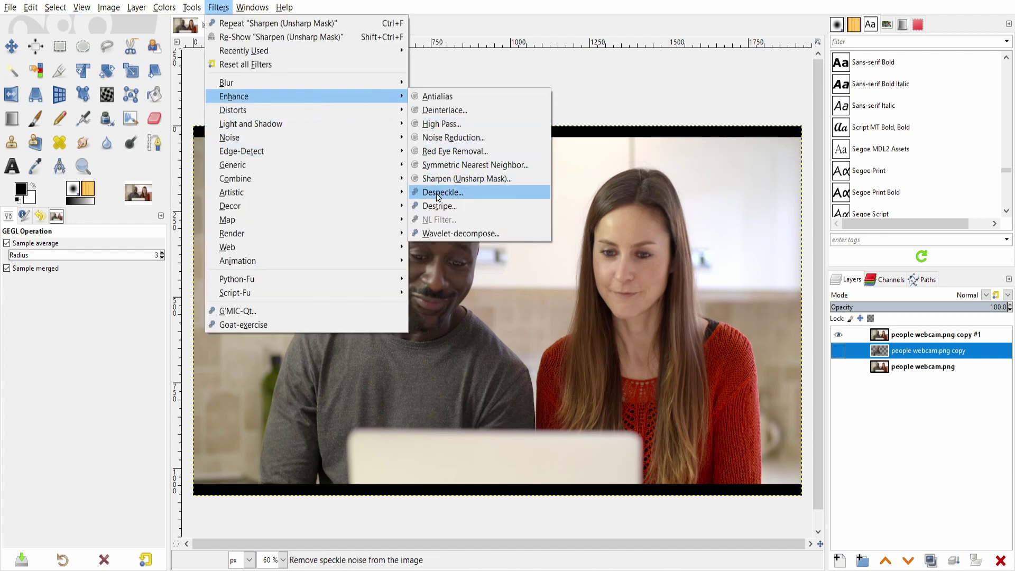
{"action": "left_click", "coordinate": [436, 184]}
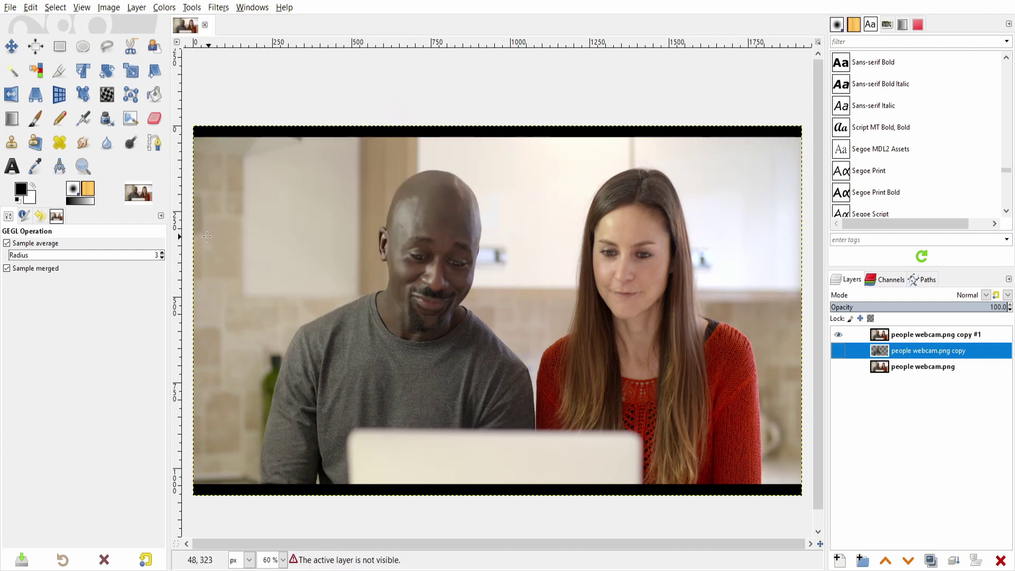
{"action": "left_click", "coordinate": [226, 7]}
{"action": "mouse_move", "coordinate": [234, 96]}
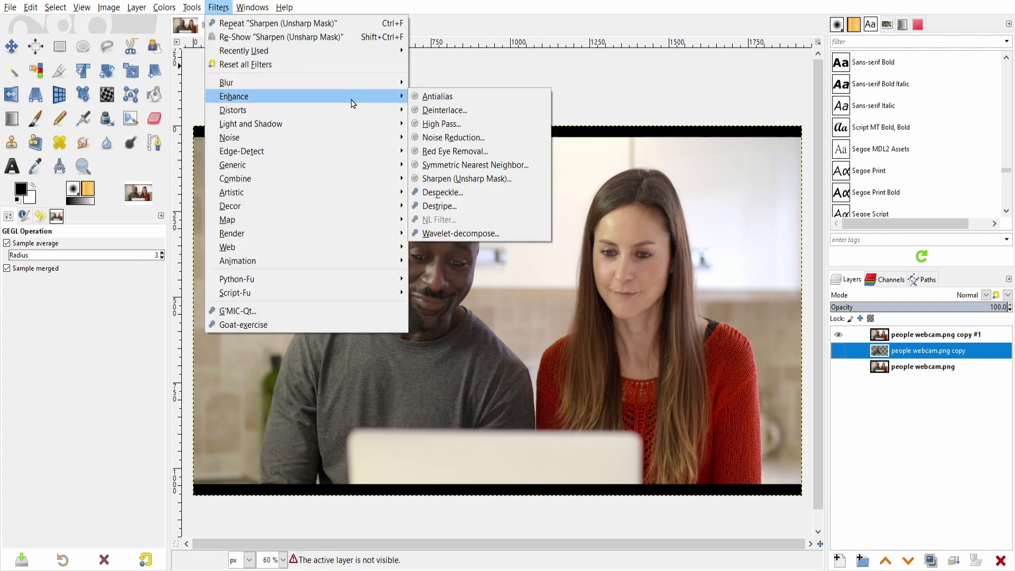
{"action": "left_click", "coordinate": [449, 178]}
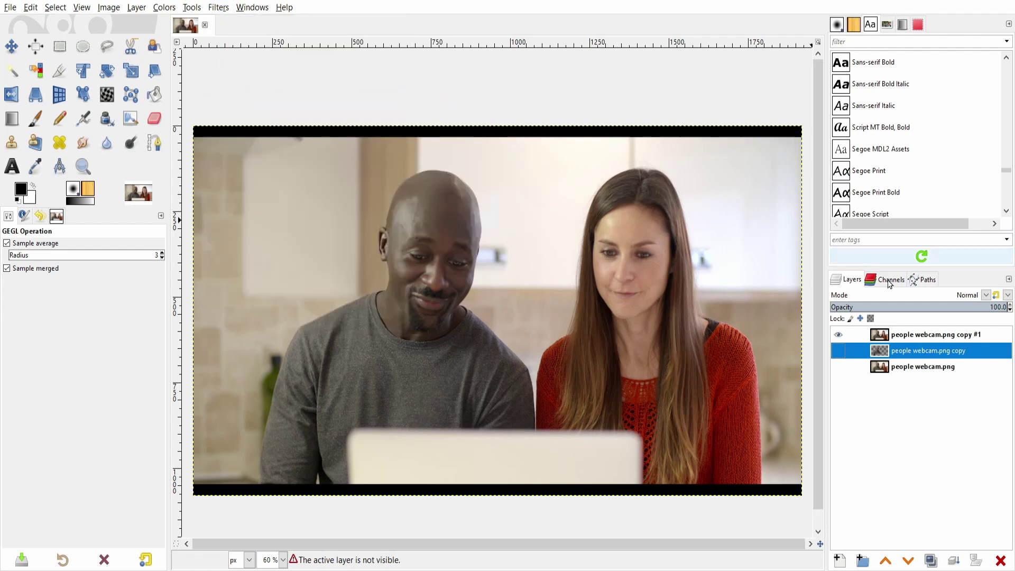
{"action": "left_click", "coordinate": [915, 334]}
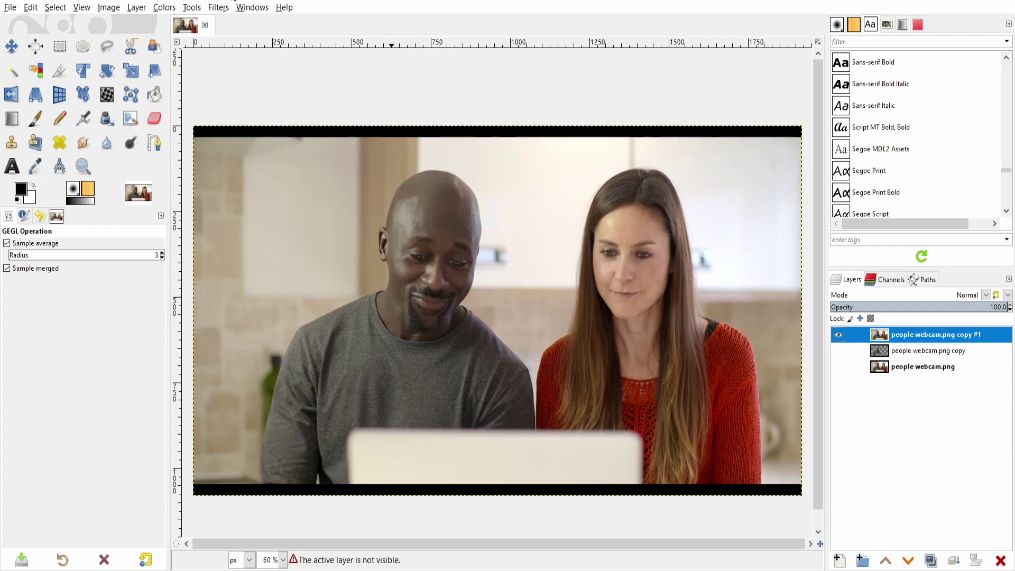
{"action": "left_click", "coordinate": [218, 7]}
{"action": "mouse_move", "coordinate": [233, 96]}
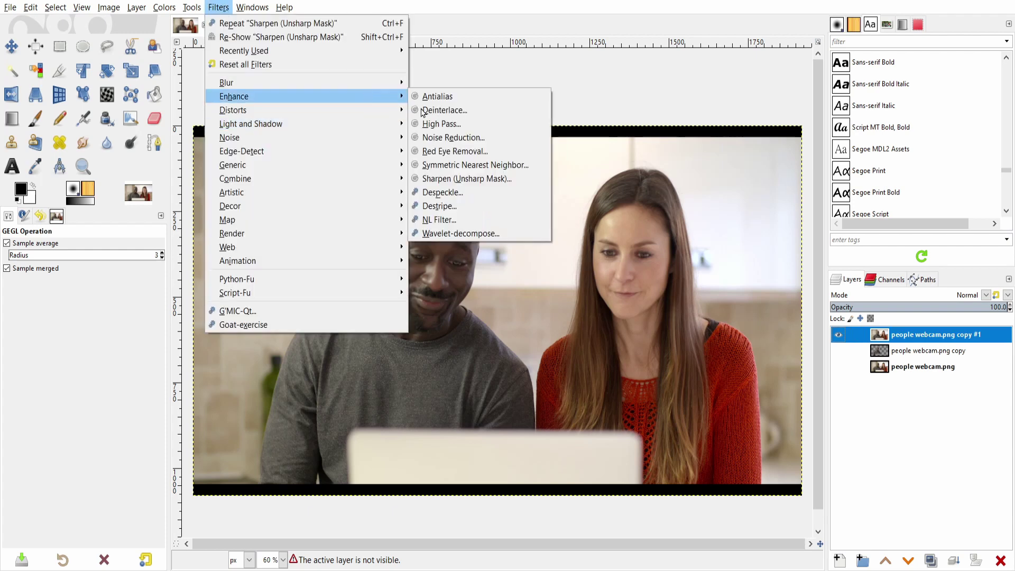
Apply Unsharp Mask to copy #1 with threshold 0.197, amount 2.899 and radius 4.338
{"action": "left_click", "coordinate": [456, 178]}
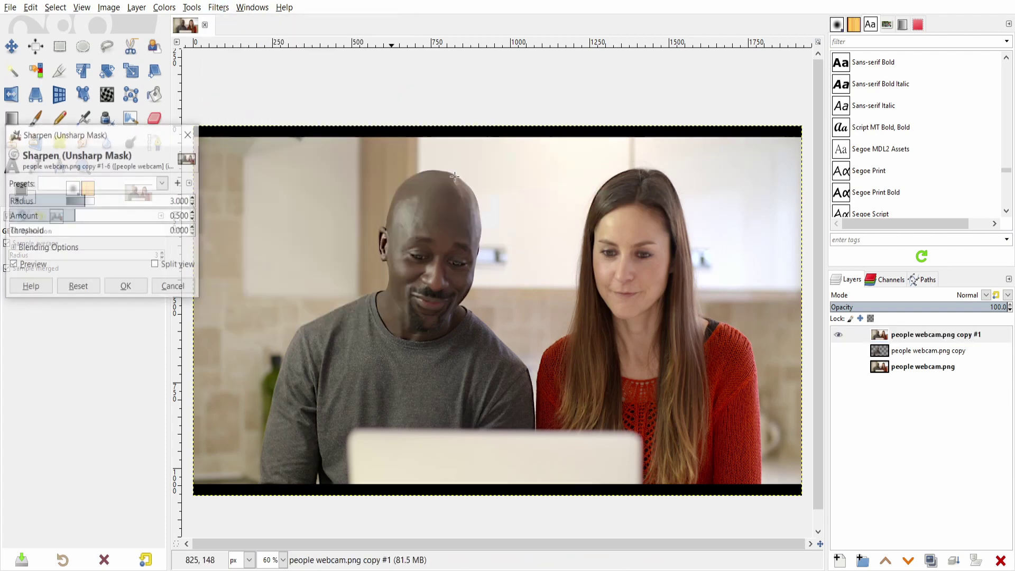
{"action": "left_click_drag", "start_coordinate": [29, 229], "coordinate": [52, 231]}
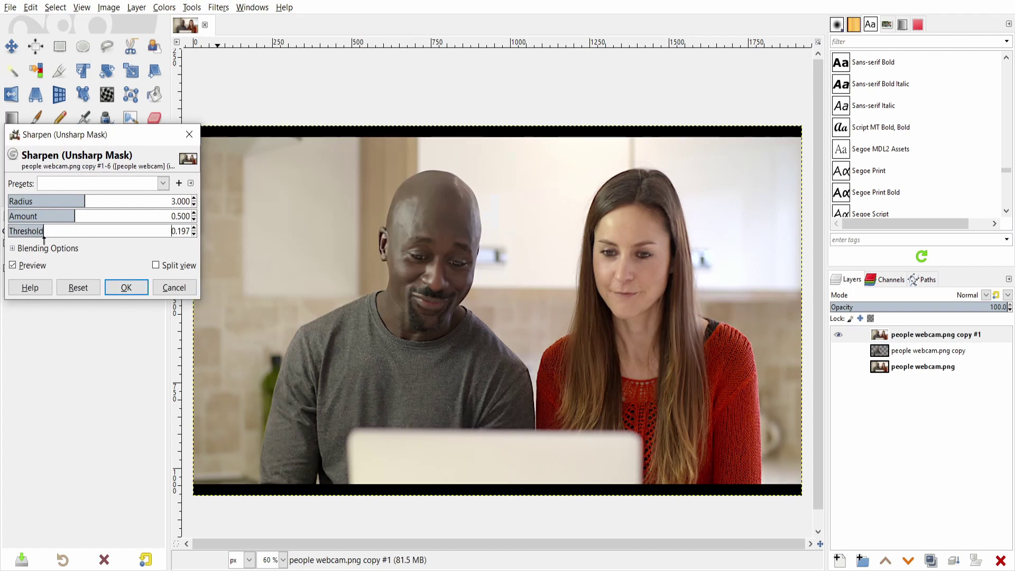
{"action": "left_click_drag", "start_coordinate": [85, 219], "coordinate": [128, 218]}
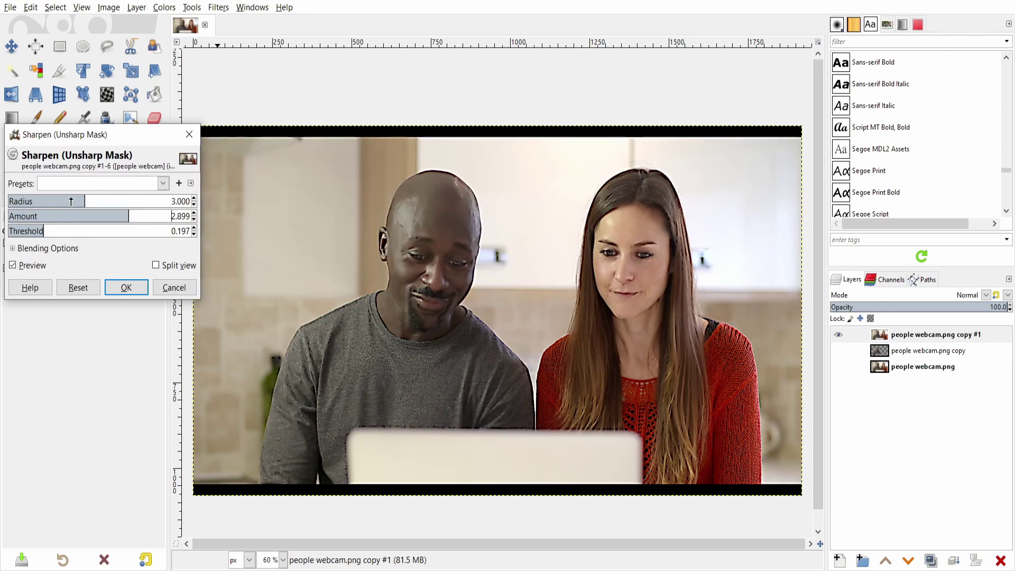
{"action": "mouse_move", "coordinate": [71, 201]}
{"action": "left_mouse_down"}
{"action": "mouse_move", "coordinate": [104, 202]}
{"action": "mouse_move", "coordinate": [96, 204]}
{"action": "left_mouse_up"}
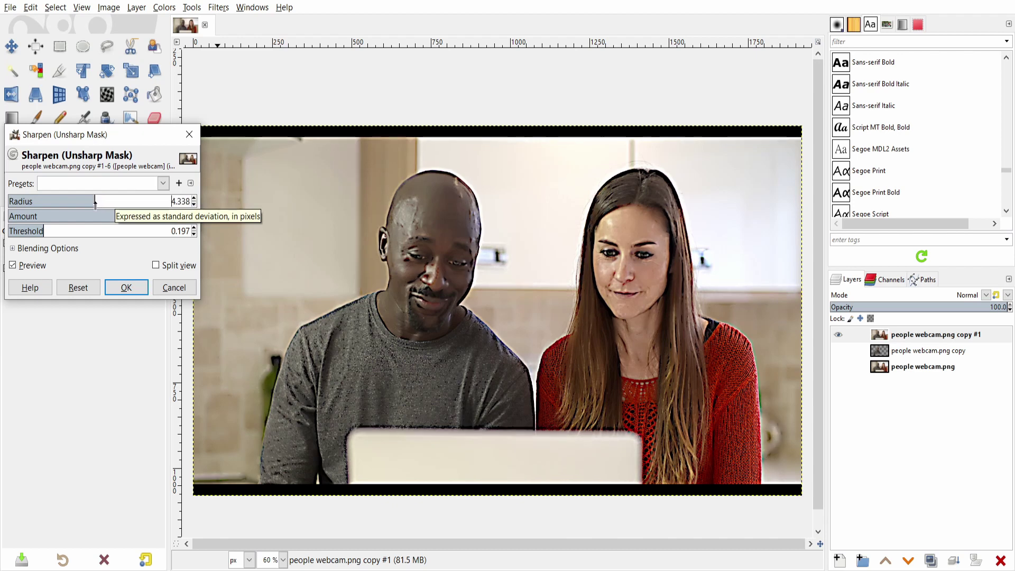
{"action": "left_click", "coordinate": [124, 288]}
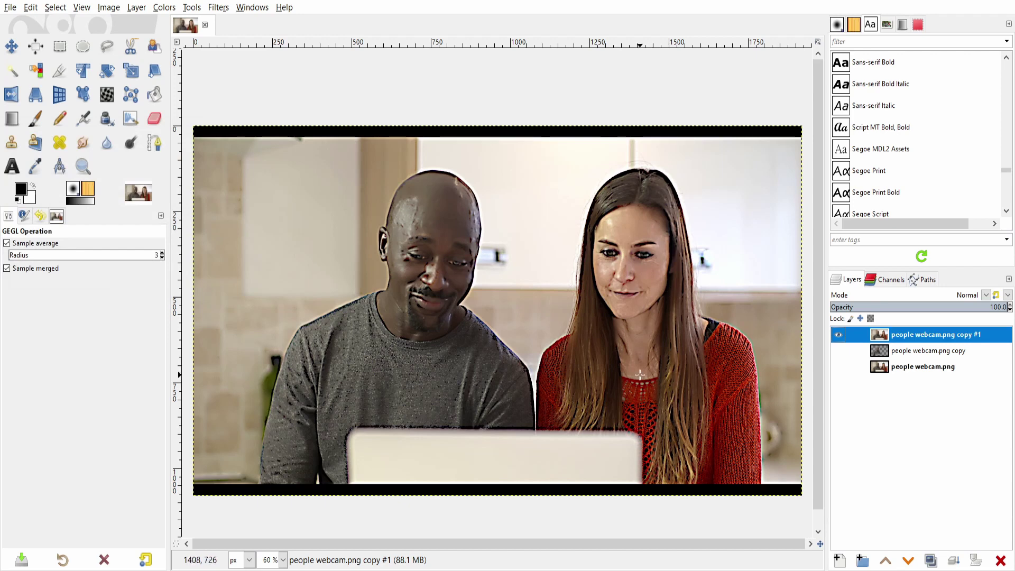
Add an alpha channel to copy #1 and zoom to 200% on the red sweater for path tracing
{"action": "right_click", "coordinate": [911, 338]}
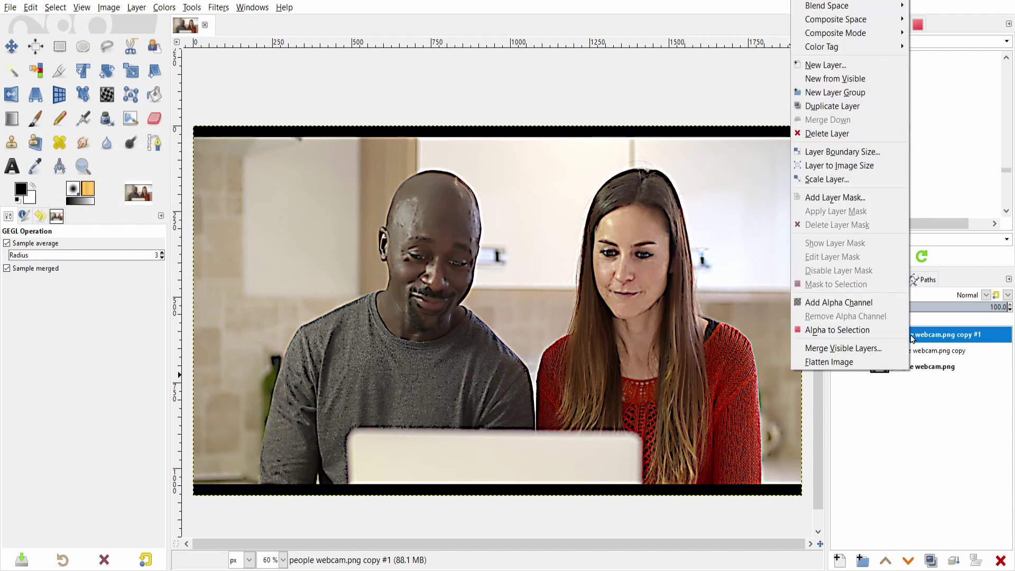
{"action": "left_click", "coordinate": [863, 304]}
{"action": "key", "text": "b"}
{"action": "key", "text": "2"}
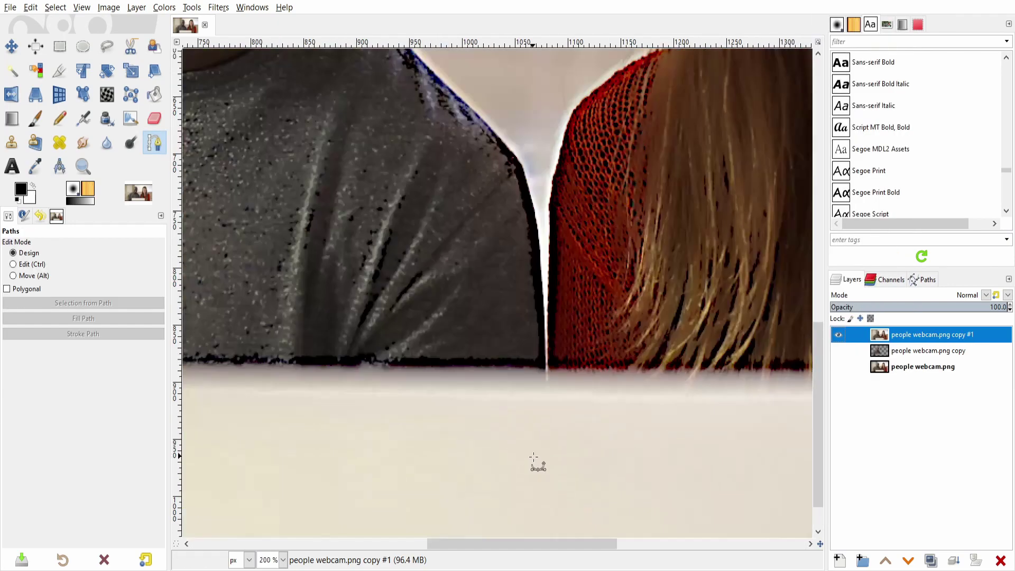
{"action": "scroll", "coordinate": [536, 462], "scroll_direction": "right", "scroll_amount": 5}
{"action": "scroll", "coordinate": [569, 525], "scroll_direction": "down", "scroll_amount": 1}
Start the woman's outline path up the sweater's right edge and across her shoulder
{"action": "left_click", "coordinate": [736, 515]}
{"action": "left_click", "coordinate": [732, 379]}
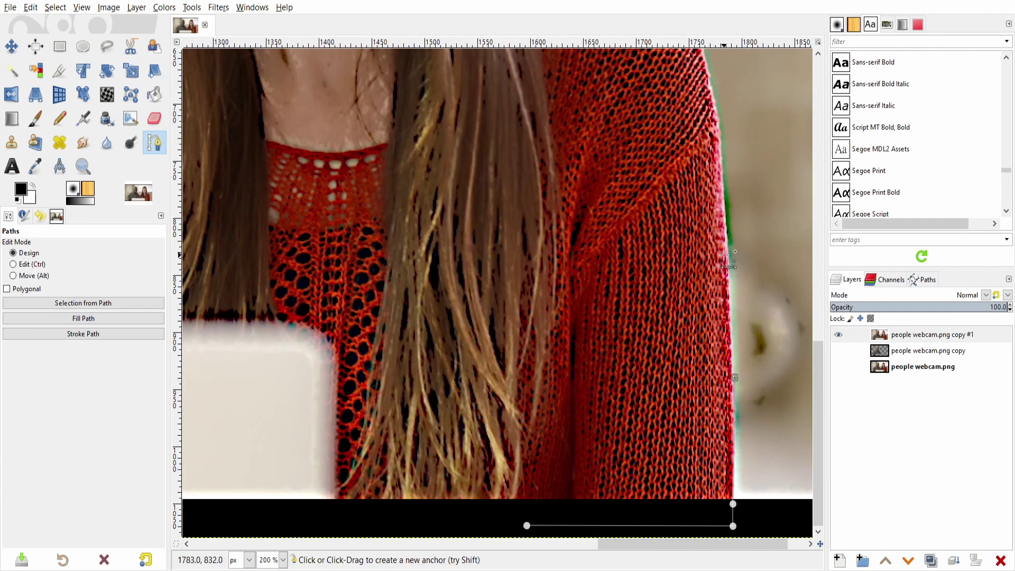
{"action": "left_click", "coordinate": [729, 244]}
{"action": "left_click", "coordinate": [717, 116]}
{"action": "scroll", "coordinate": [719, 338], "scroll_direction": "up", "scroll_amount": 5}
{"action": "left_click", "coordinate": [662, 257]}
{"action": "left_click", "coordinate": [540, 207]}
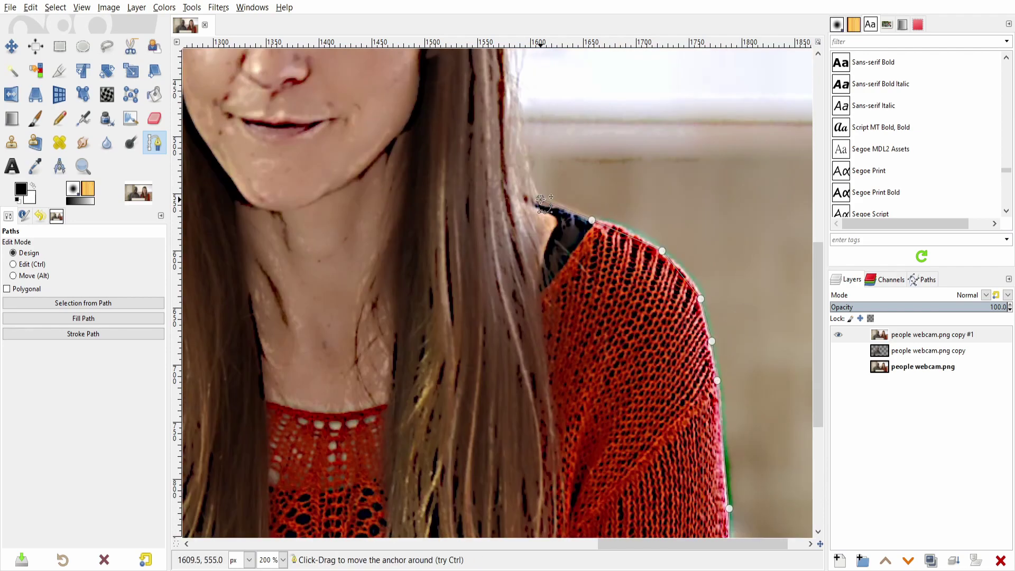
{"action": "scroll", "coordinate": [540, 206], "scroll_direction": "up", "scroll_amount": 5}
Continue the path up the hair edge and across the top of her head
{"action": "left_click", "coordinate": [520, 354]}
{"action": "left_click", "coordinate": [499, 226]}
{"action": "left_click", "coordinate": [483, 143]}
{"action": "left_click", "coordinate": [475, 98]}
{"action": "scroll", "coordinate": [474, 99], "scroll_direction": "up", "scroll_amount": 5}
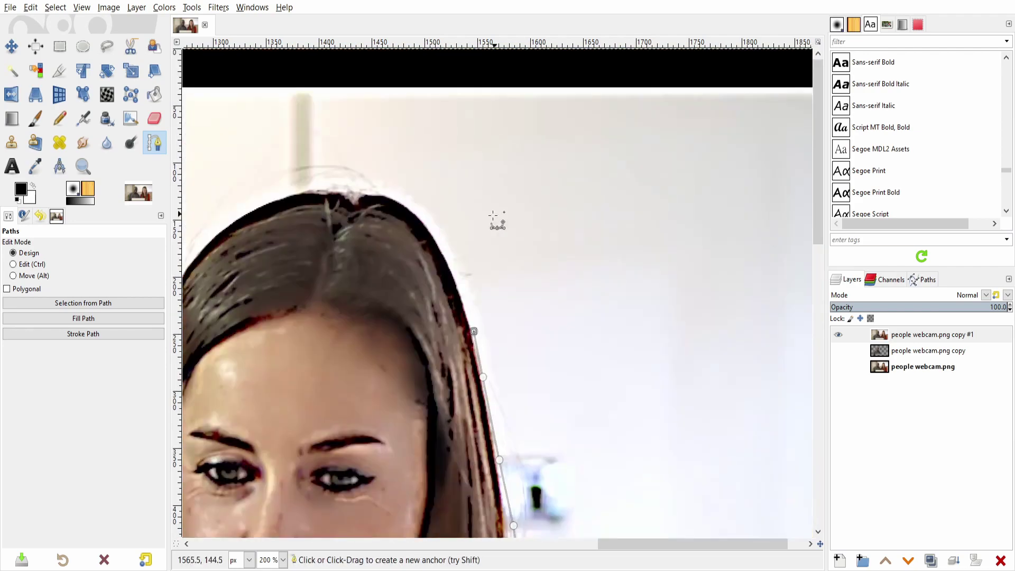
{"action": "left_click", "coordinate": [454, 272]}
{"action": "left_click", "coordinate": [345, 171]}
{"action": "left_click", "coordinate": [309, 171]}
{"action": "left_click", "coordinate": [259, 185]}
Trace the path down the left hair edge beside her face toward the shoulder
{"action": "left_click", "coordinate": [231, 208]}
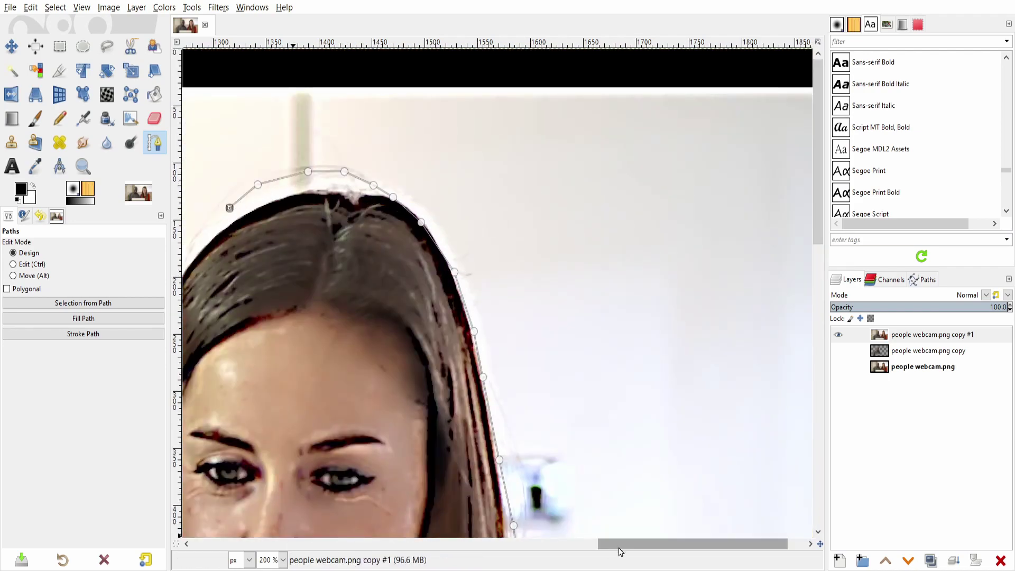
{"action": "scroll", "coordinate": [231, 207], "scroll_direction": "left", "scroll_amount": 5}
{"action": "left_click", "coordinate": [517, 238]}
{"action": "left_click", "coordinate": [460, 375]}
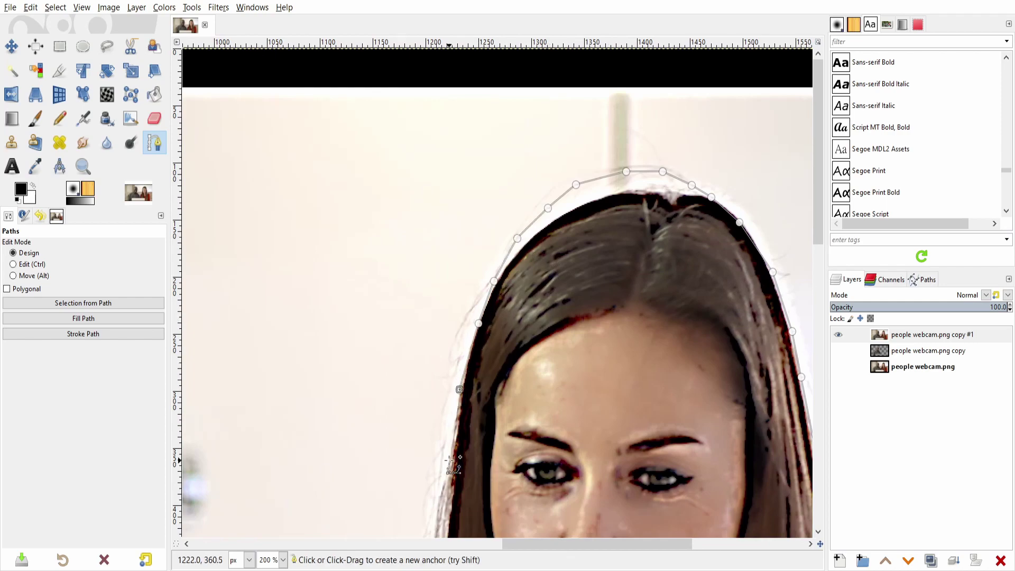
{"action": "left_click", "coordinate": [448, 445]}
{"action": "left_click", "coordinate": [437, 491]}
{"action": "scroll", "coordinate": [437, 491], "scroll_direction": "down", "scroll_amount": 5}
{"action": "left_click", "coordinate": [432, 293]}
{"action": "left_click", "coordinate": [400, 445]}
{"action": "left_click", "coordinate": [384, 466]}
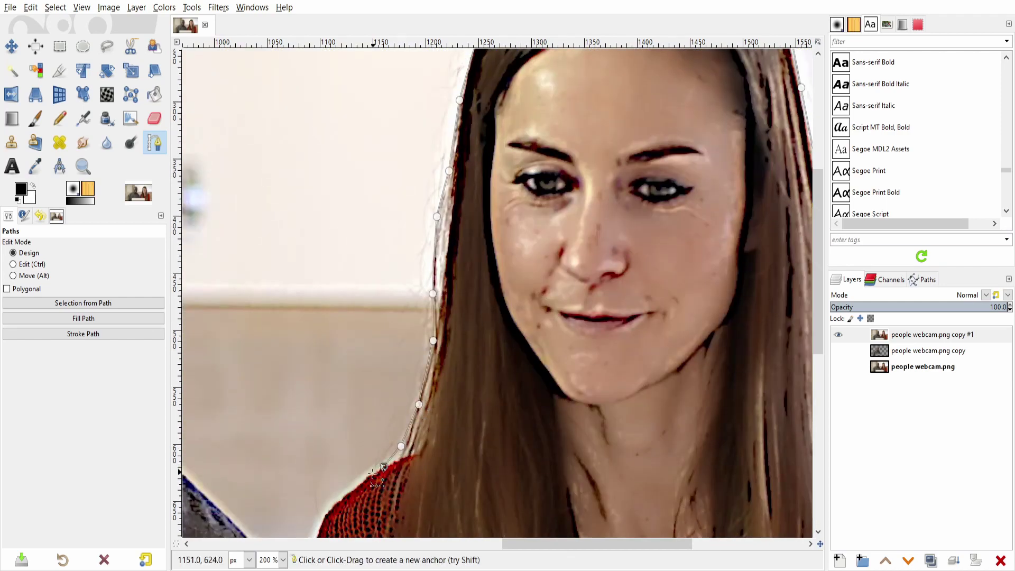
{"action": "left_click", "coordinate": [351, 484]}
{"action": "scroll", "coordinate": [330, 509], "scroll_direction": "down", "scroll_amount": 6}
Trace the left shoulder and table edge, then close the path at its first anchor
{"action": "left_click", "coordinate": [311, 196]}
{"action": "left_click", "coordinate": [299, 277]}
{"action": "left_click", "coordinate": [299, 341]}
{"action": "left_click", "coordinate": [300, 395]}
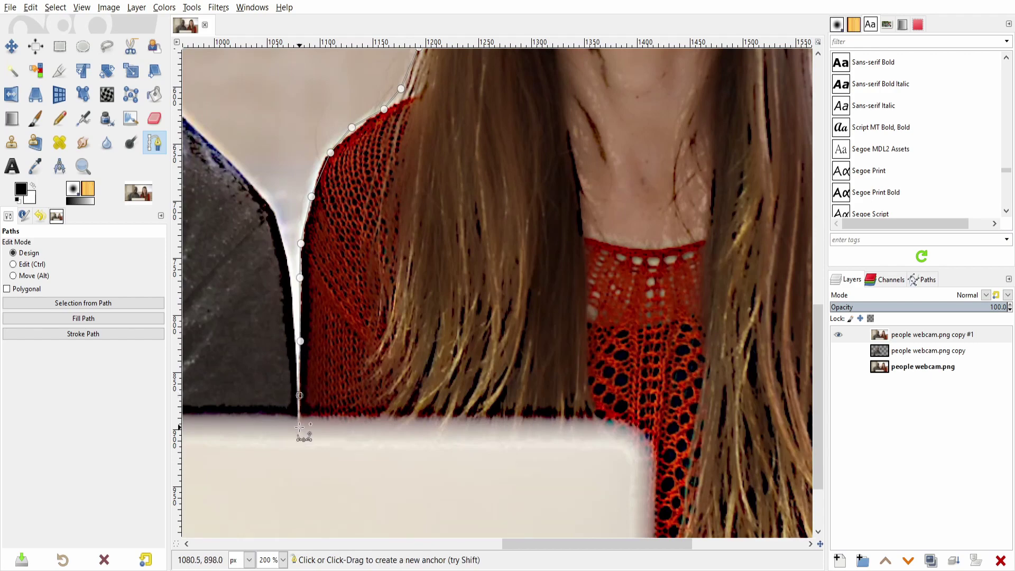
{"action": "left_click", "coordinate": [299, 427]}
{"action": "left_click", "coordinate": [409, 430]}
{"action": "left_click", "coordinate": [540, 436]}
{"action": "left_click", "coordinate": [640, 487]}
{"action": "scroll", "coordinate": [641, 401], "scroll_direction": "down", "scroll_amount": 2}
{"action": "left_click", "coordinate": [644, 432]}
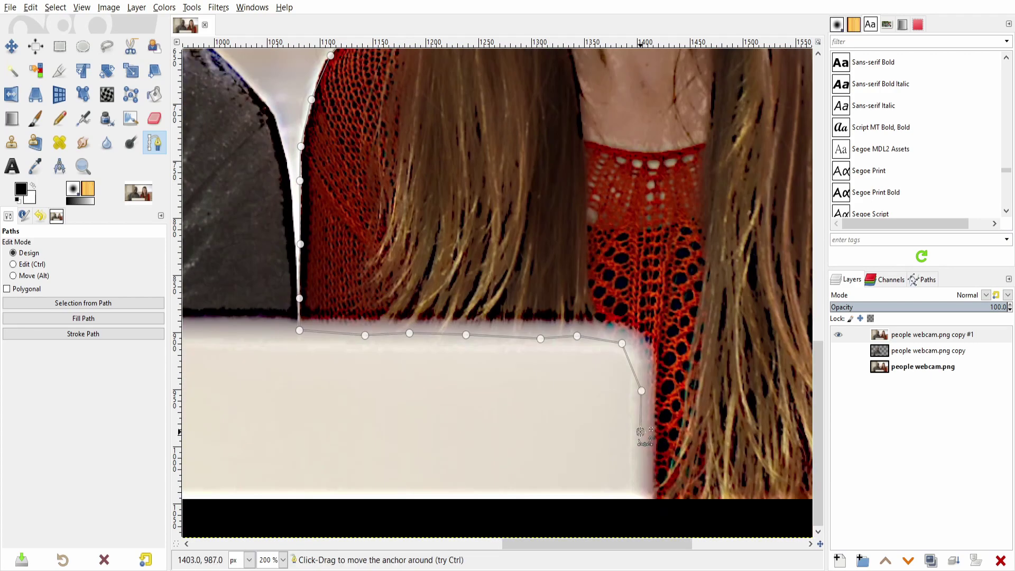
{"action": "left_click", "coordinate": [644, 477]}
{"action": "left_click", "coordinate": [642, 506]}
{"action": "scroll", "coordinate": [640, 507], "scroll_direction": "right", "scroll_amount": 4}
{"action": "left_click", "coordinate": [605, 525]}
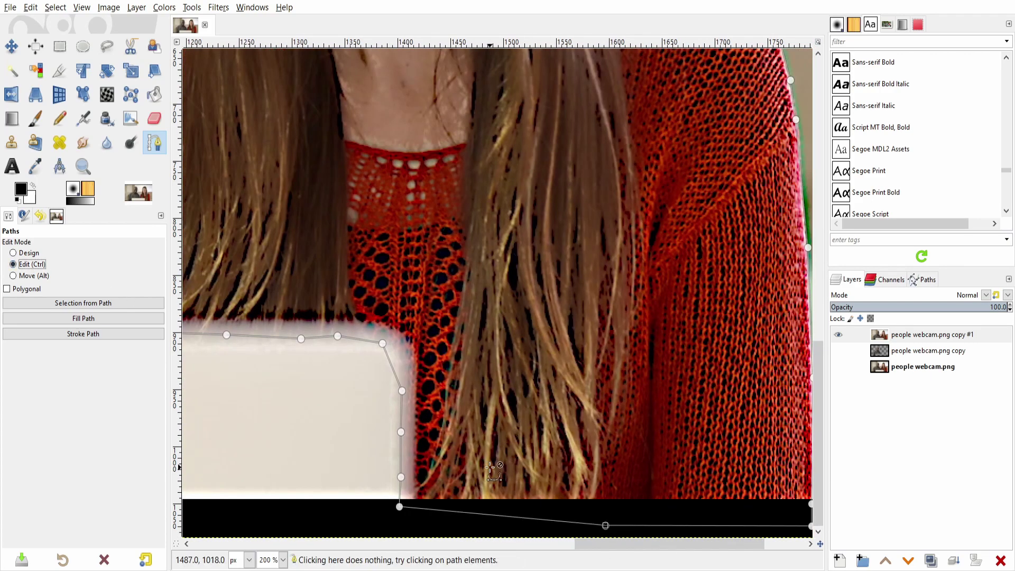
Nudge path nodes near the sleeve and hair to tighten the outline
{"action": "scroll", "coordinate": [634, 471], "scroll_direction": "right", "scroll_amount": 3}
{"action": "scroll", "coordinate": [766, 476], "scroll_direction": "up", "scroll_amount": 2}
{"action": "scroll", "coordinate": [792, 423], "scroll_direction": "up", "scroll_amount": 2}
{"action": "scroll", "coordinate": [651, 389], "scroll_direction": "up", "scroll_amount": 1}
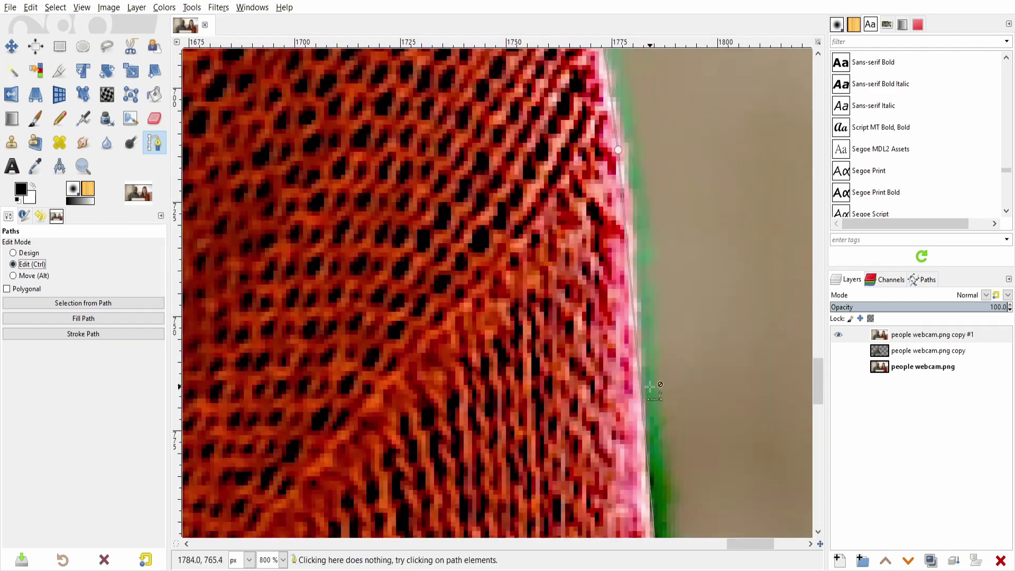
{"action": "left_click_drag", "start_coordinate": [649, 389], "coordinate": [651, 385]}
{"action": "scroll", "coordinate": [816, 392], "scroll_direction": "down", "scroll_amount": 2}
{"action": "scroll", "coordinate": [816, 392], "scroll_direction": "down", "scroll_amount": 1}
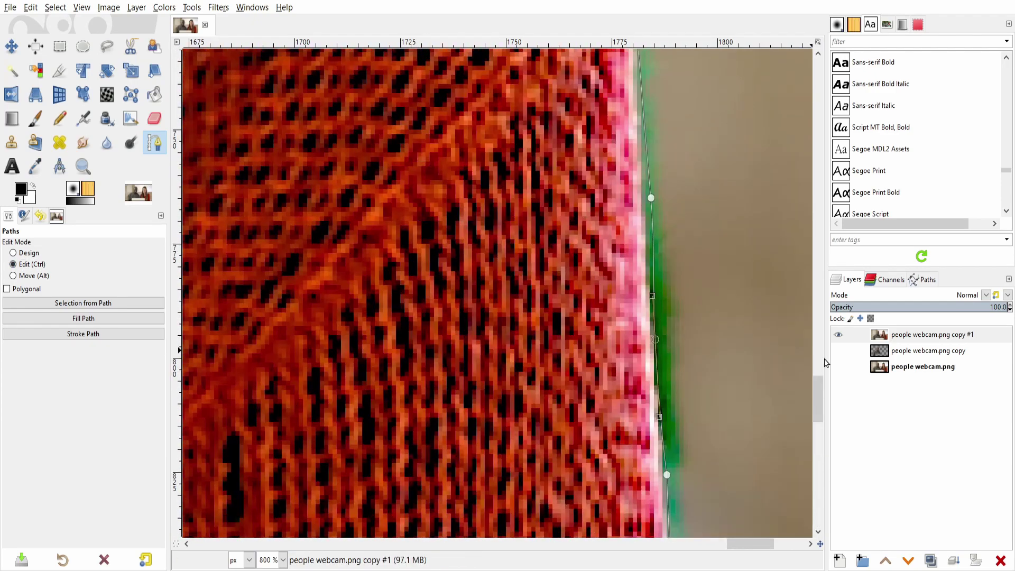
{"action": "scroll", "coordinate": [826, 362], "scroll_direction": "up", "scroll_amount": 5}
{"action": "scroll", "coordinate": [819, 360], "scroll_direction": "up", "scroll_amount": 3}
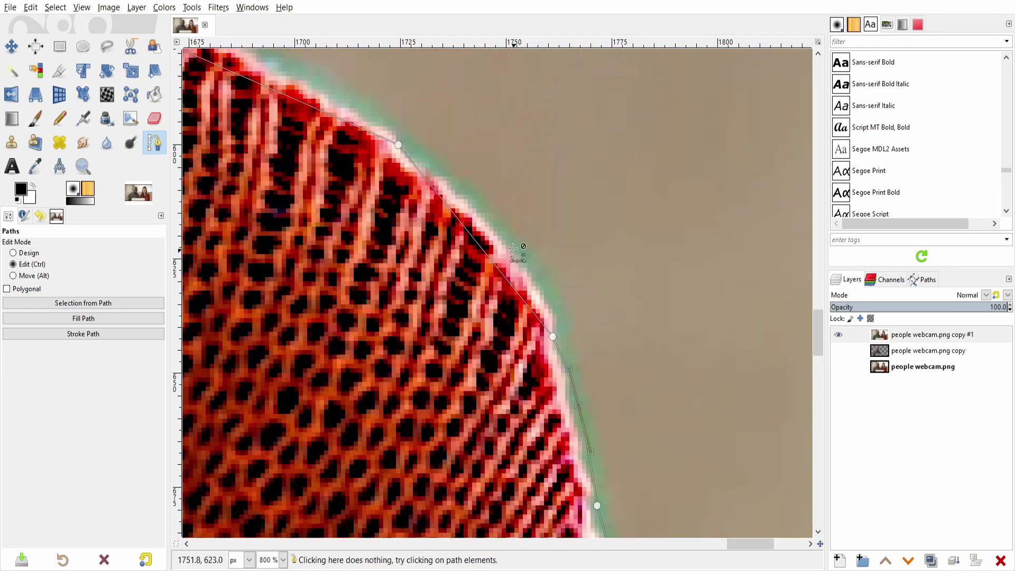
{"action": "left_click_drag", "start_coordinate": [478, 244], "coordinate": [507, 243]}
{"action": "scroll", "coordinate": [818, 333], "scroll_direction": "up", "scroll_amount": 2}
{"action": "scroll", "coordinate": [359, 264], "scroll_direction": "left", "scroll_amount": 4}
Insert an anchor at the sleeve curve and bend the path to hug the hair edge
{"action": "left_click", "coordinate": [518, 159]}
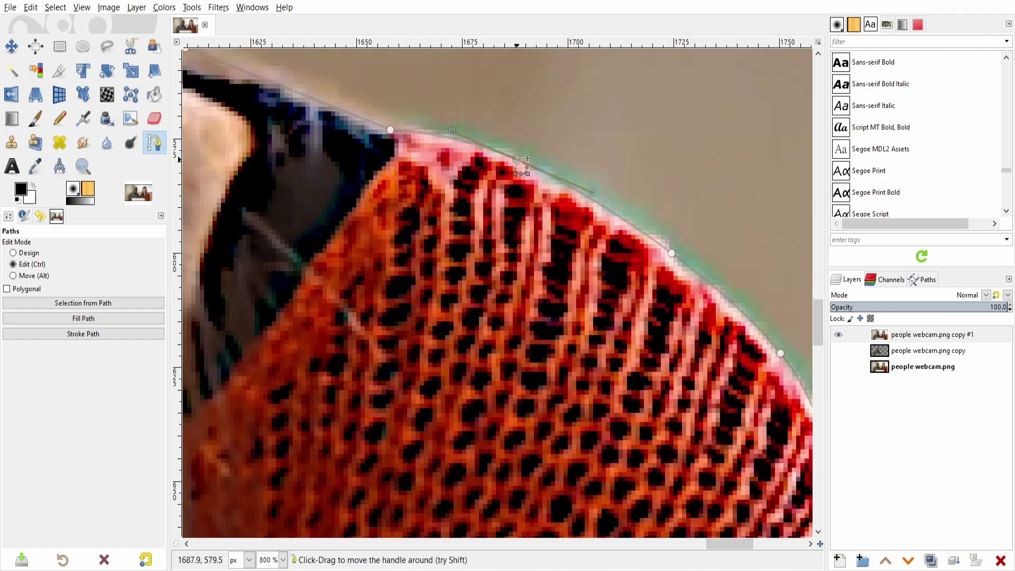
{"action": "scroll", "coordinate": [518, 161], "scroll_direction": "left", "scroll_amount": 2}
{"action": "scroll", "coordinate": [437, 244], "scroll_direction": "up", "scroll_amount": 3}
{"action": "scroll", "coordinate": [437, 244], "scroll_direction": "left", "scroll_amount": 2}
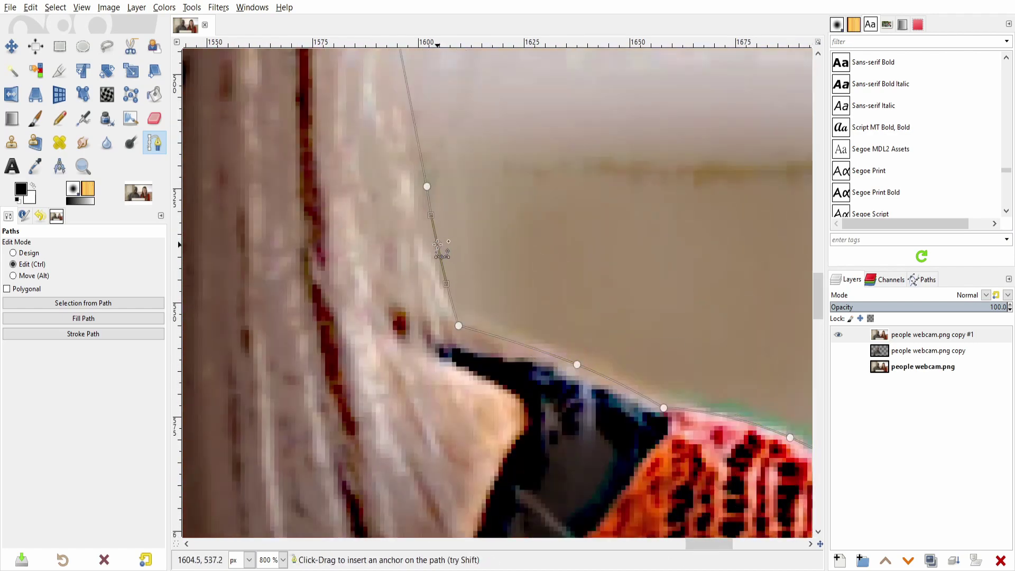
{"action": "scroll", "coordinate": [437, 244], "scroll_direction": "up", "scroll_amount": 2}
{"action": "scroll", "coordinate": [360, 286], "scroll_direction": "up", "scroll_amount": 2}
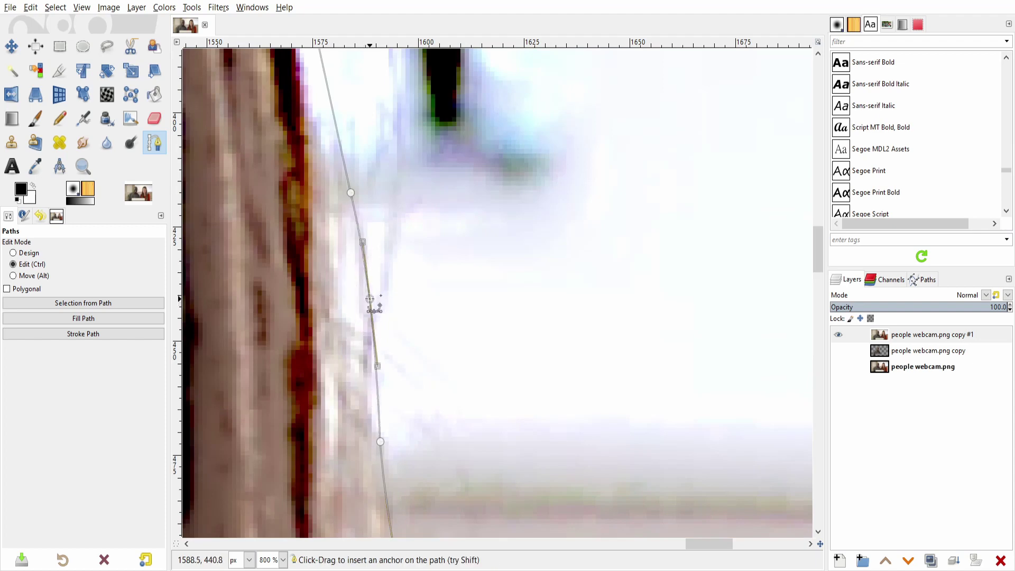
{"action": "scroll", "coordinate": [370, 306], "scroll_direction": "up", "scroll_amount": 2}
{"action": "scroll", "coordinate": [344, 350], "scroll_direction": "up", "scroll_amount": 2}
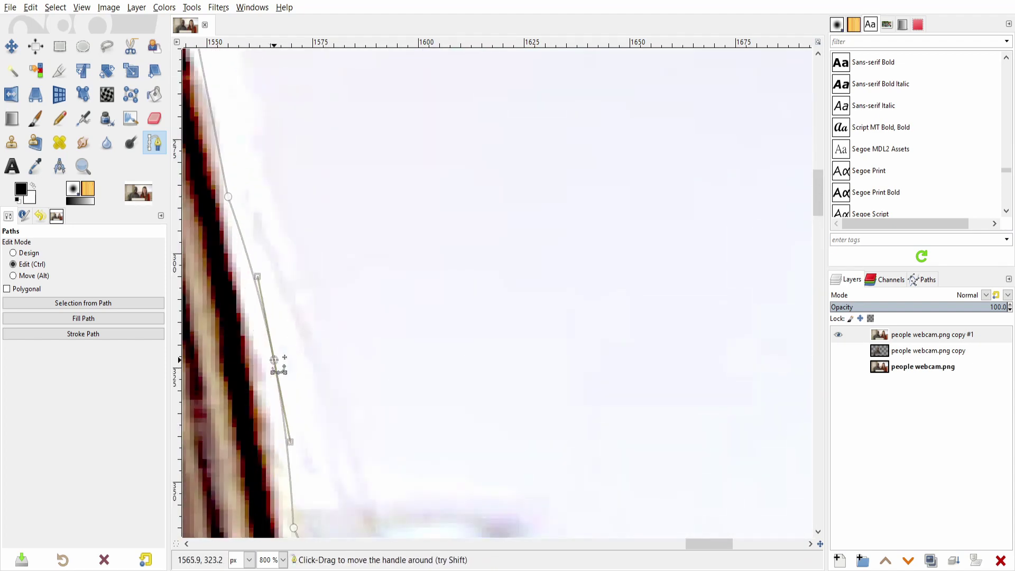
{"action": "scroll", "coordinate": [274, 360], "scroll_direction": "left", "scroll_amount": 2}
{"action": "scroll", "coordinate": [317, 364], "scroll_direction": "up", "scroll_amount": 2}
{"action": "scroll", "coordinate": [350, 365], "scroll_direction": "up", "scroll_amount": 2}
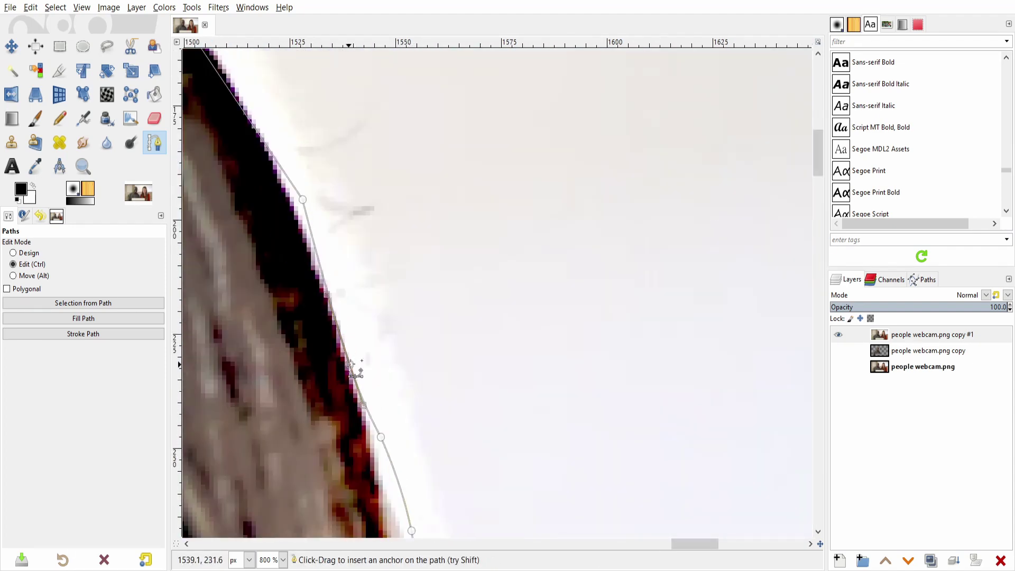
{"action": "scroll", "coordinate": [632, 430], "scroll_direction": "up", "scroll_amount": 1}
{"action": "scroll", "coordinate": [476, 245], "scroll_direction": "up", "scroll_amount": 1}
{"action": "scroll", "coordinate": [475, 244], "scroll_direction": "left", "scroll_amount": 3}
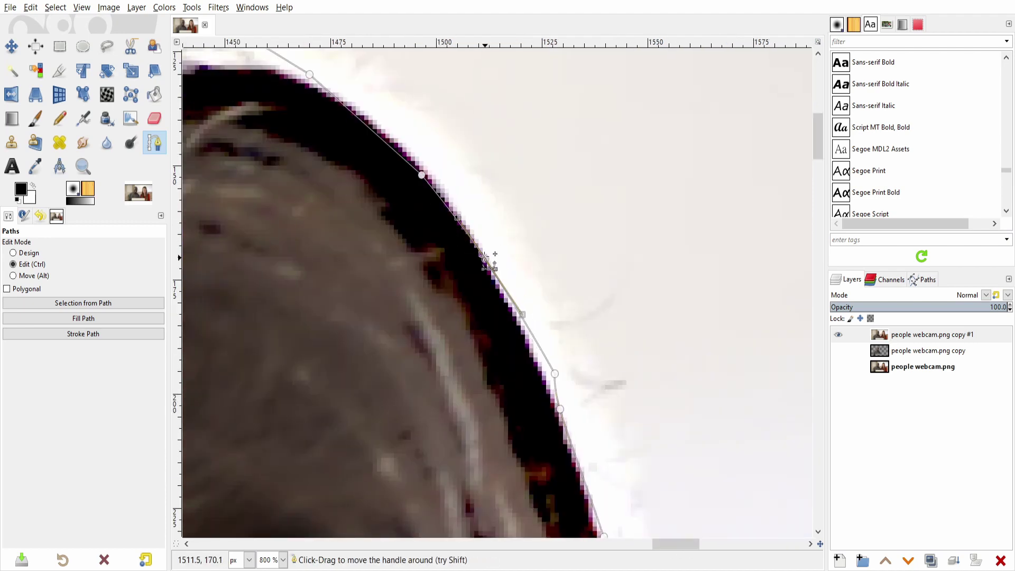
{"action": "left_click_drag", "start_coordinate": [554, 374], "coordinate": [575, 355]}
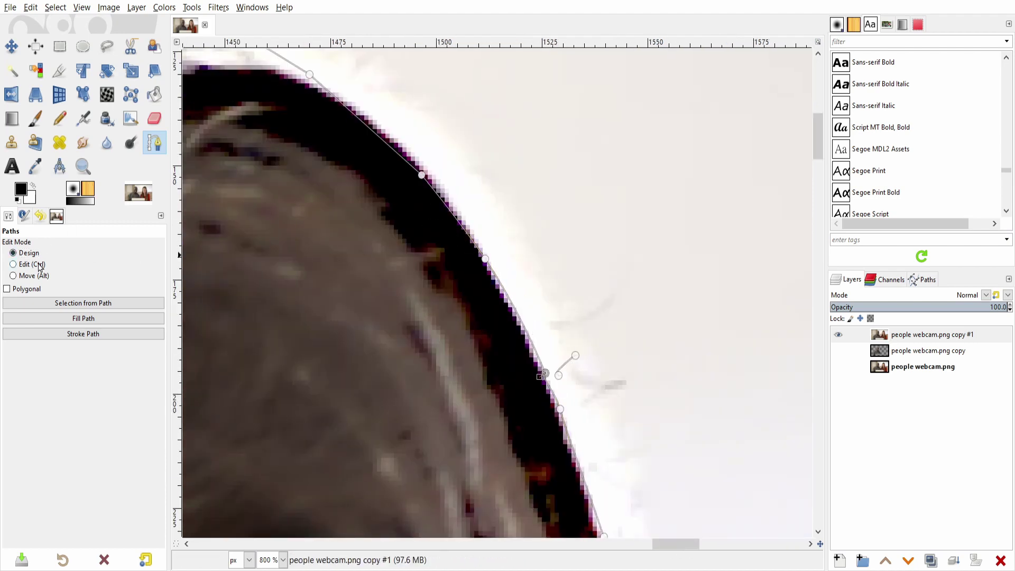
{"action": "scroll", "coordinate": [390, 136], "scroll_direction": "up", "scroll_amount": 2}
{"action": "scroll", "coordinate": [390, 136], "scroll_direction": "left", "scroll_amount": 3}
{"action": "scroll", "coordinate": [390, 136], "scroll_direction": "right", "scroll_amount": 1}
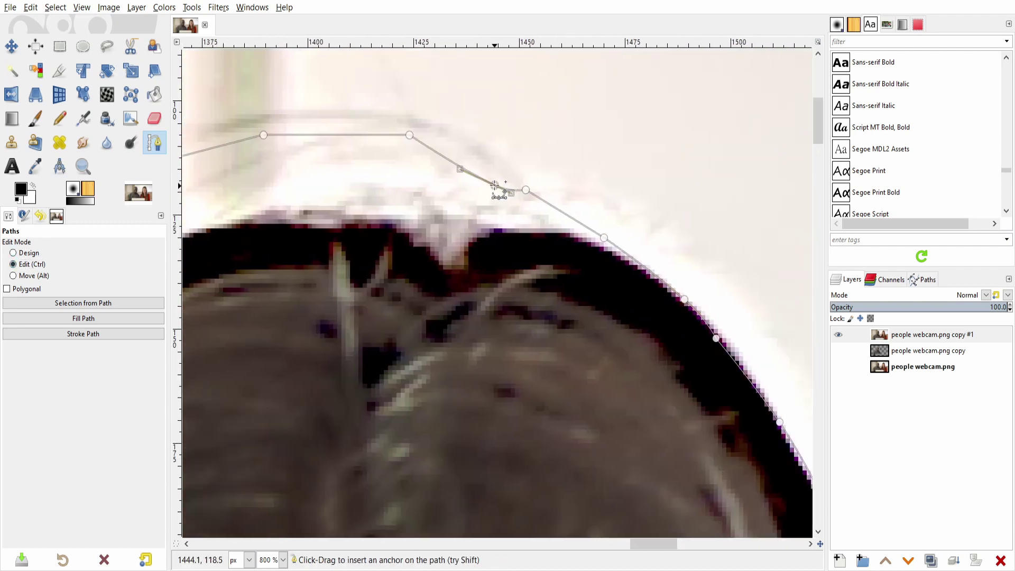
Adjust the anchors above the head and curve the path along the hair edge
{"action": "left_click", "coordinate": [369, 126]}
{"action": "scroll", "coordinate": [481, 426], "scroll_direction": "left", "scroll_amount": 5}
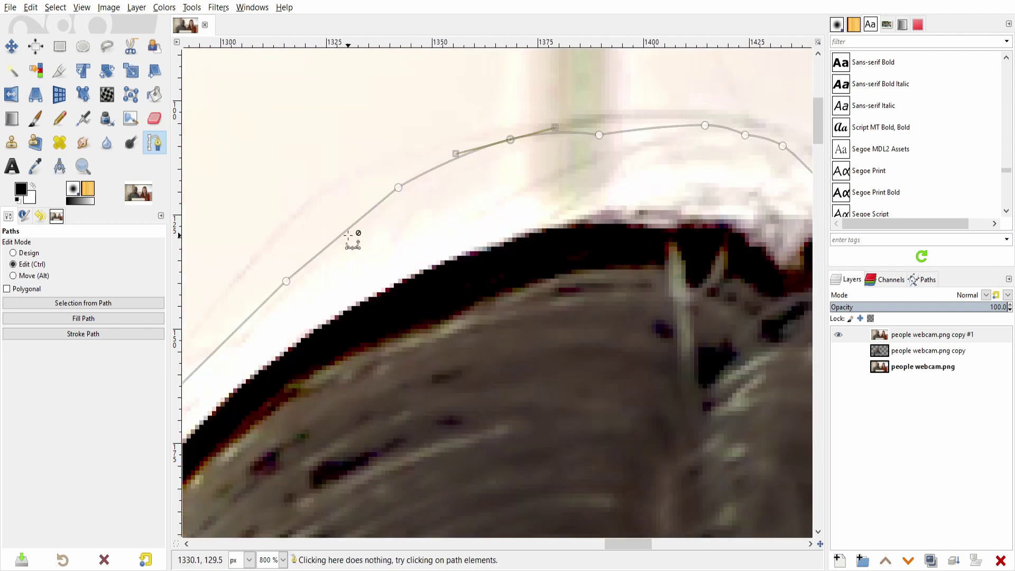
{"action": "left_click", "coordinate": [328, 232]}
{"action": "scroll", "coordinate": [327, 232], "scroll_direction": "left", "scroll_amount": 5}
{"action": "scroll", "coordinate": [444, 215], "scroll_direction": "down", "scroll_amount": 2}
{"action": "scroll", "coordinate": [444, 215], "scroll_direction": "down", "scroll_amount": 2}
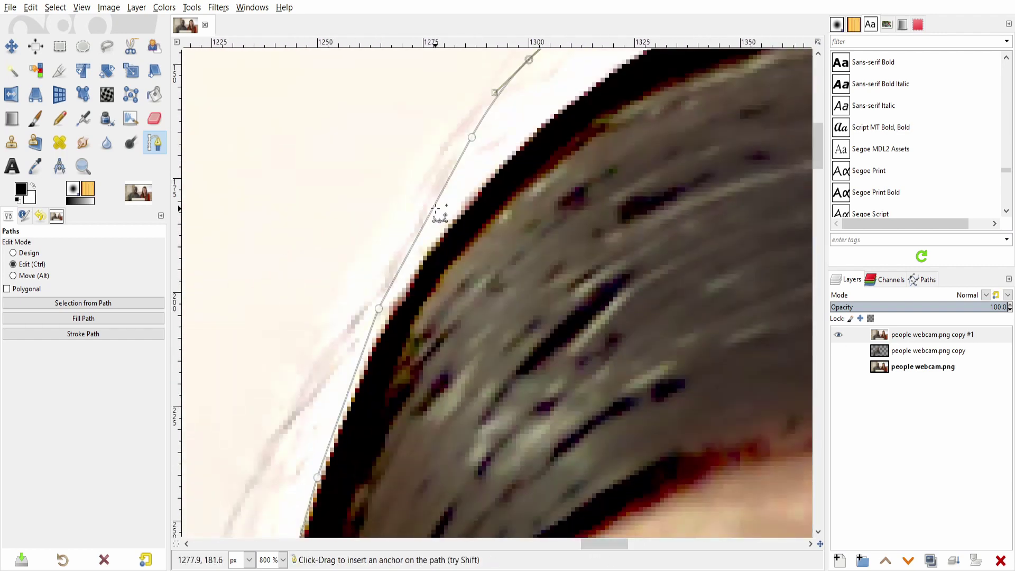
{"action": "scroll", "coordinate": [335, 317], "scroll_direction": "down", "scroll_amount": 2}
{"action": "scroll", "coordinate": [335, 317], "scroll_direction": "down", "scroll_amount": 3}
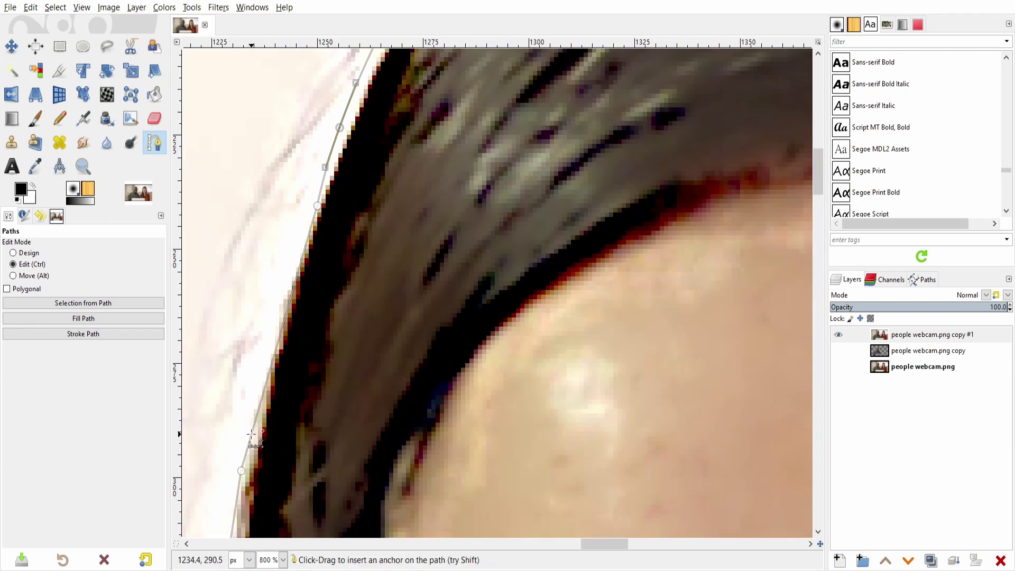
{"action": "scroll", "coordinate": [544, 528], "scroll_direction": "down", "scroll_amount": 5}
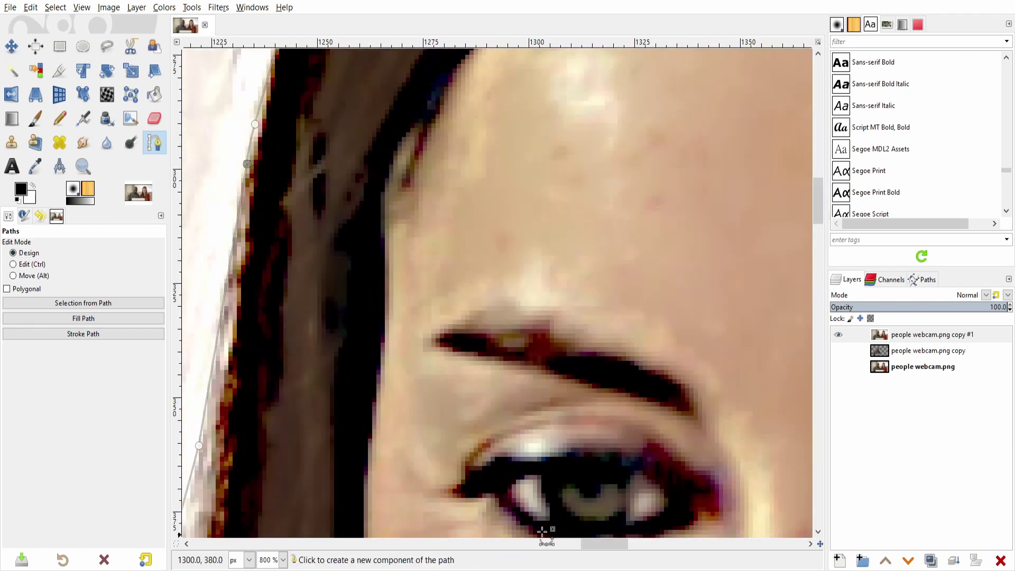
{"action": "scroll", "coordinate": [581, 549], "scroll_direction": "left", "scroll_amount": 3}
{"action": "scroll", "coordinate": [579, 551], "scroll_direction": "left", "scroll_amount": 1}
{"action": "scroll", "coordinate": [370, 264], "scroll_direction": "down", "scroll_amount": 15}
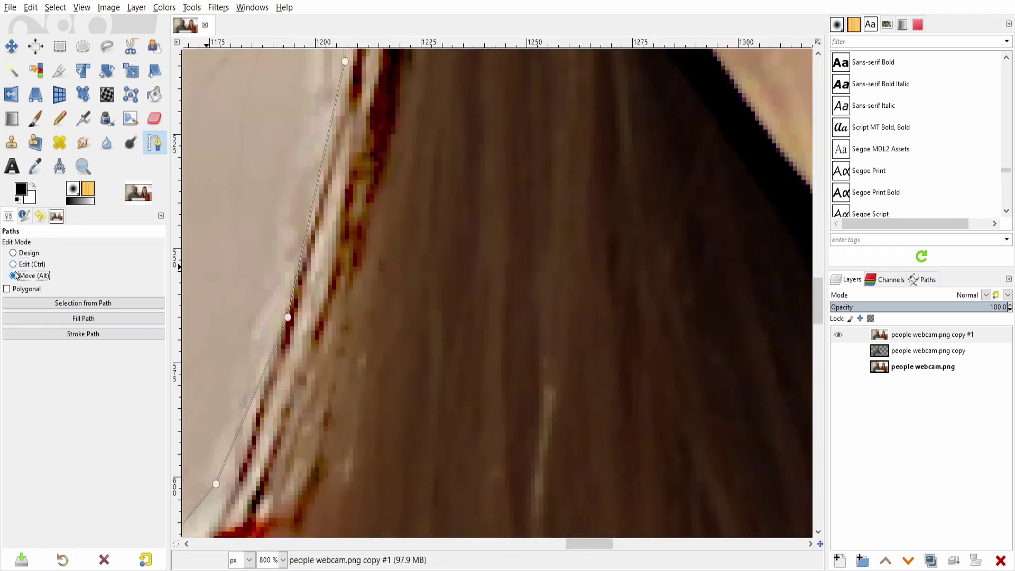
{"action": "left_click_drag", "start_coordinate": [320, 162], "coordinate": [278, 255]}
{"action": "left_click_drag", "start_coordinate": [247, 412], "coordinate": [229, 402]}
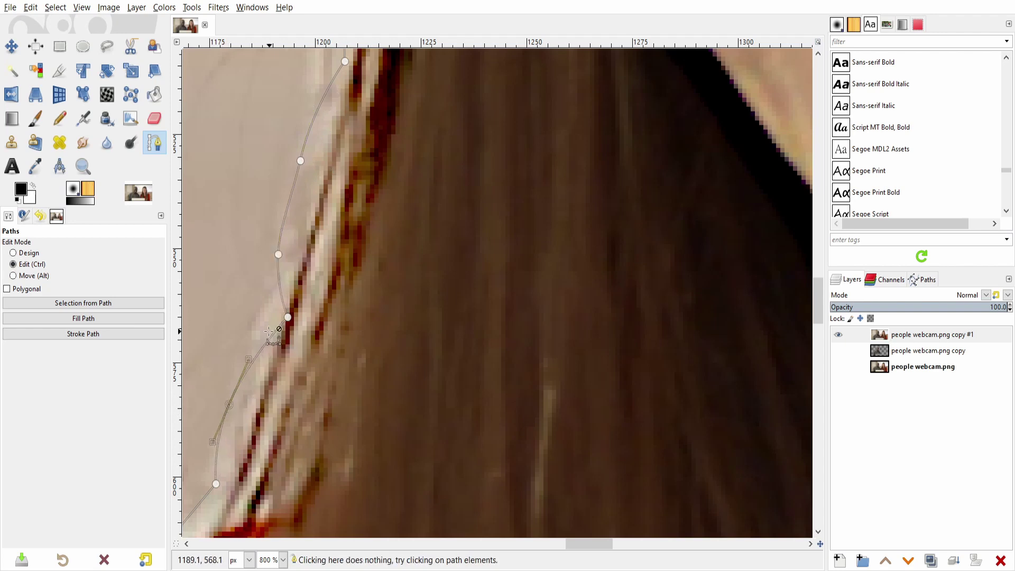
{"action": "scroll", "coordinate": [279, 333], "scroll_direction": "down", "scroll_amount": 2}
{"action": "scroll", "coordinate": [370, 370], "scroll_direction": "left", "scroll_amount": 3}
{"action": "scroll", "coordinate": [528, 418], "scroll_direction": "left", "scroll_amount": 3}
{"action": "scroll", "coordinate": [527, 418], "scroll_direction": "down", "scroll_amount": 5}
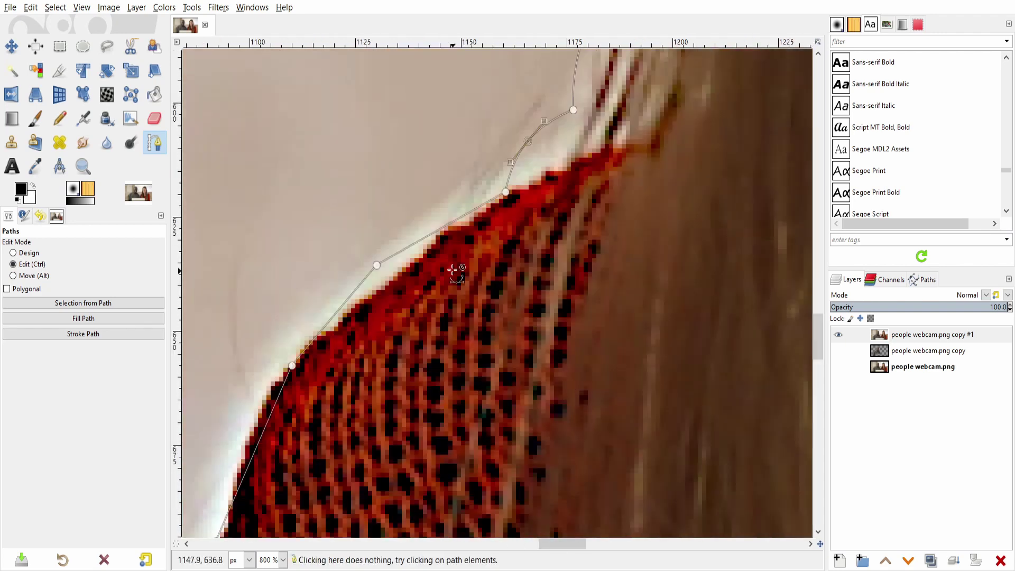
Add two anchors along the table edge, refine the bottom edge, and fit the image to the window
{"action": "left_click", "coordinate": [22, 254]}
{"action": "left_click", "coordinate": [23, 264]}
{"action": "scroll", "coordinate": [568, 262], "scroll_direction": "down", "scroll_amount": 4}
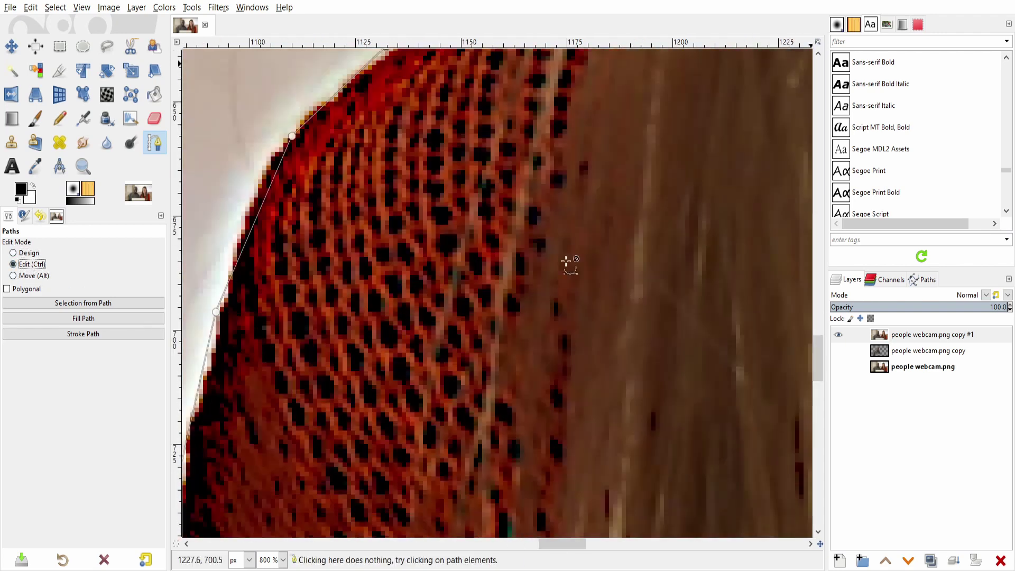
{"action": "scroll", "coordinate": [426, 294], "scroll_direction": "left", "scroll_amount": 3}
{"action": "scroll", "coordinate": [421, 229], "scroll_direction": "down", "scroll_amount": 5}
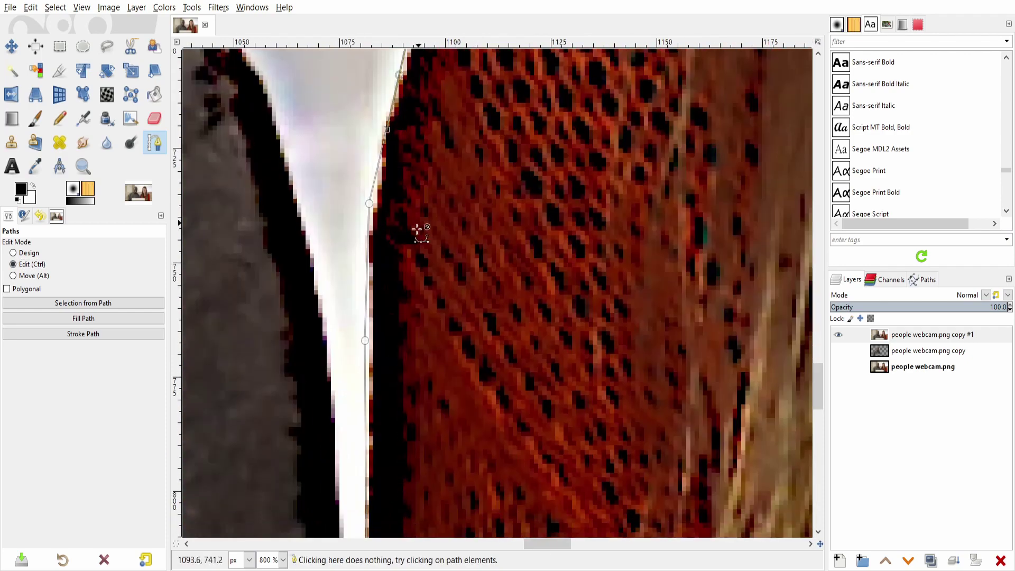
{"action": "scroll", "coordinate": [496, 291], "scroll_direction": "down", "scroll_amount": 10}
{"action": "left_click", "coordinate": [551, 240]}
{"action": "left_click", "coordinate": [687, 241]}
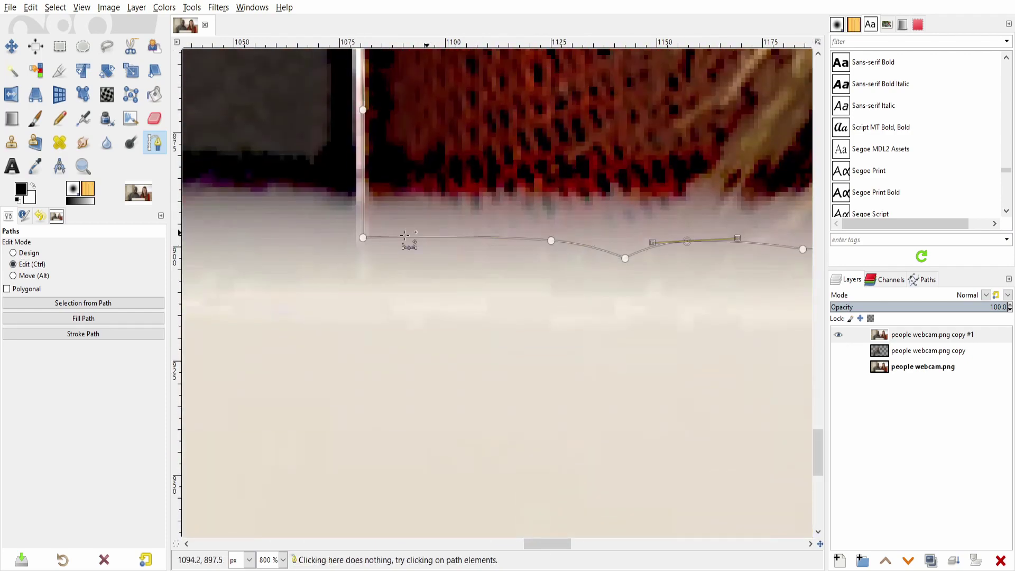
{"action": "scroll", "coordinate": [586, 518], "scroll_direction": "down", "scroll_amount": 1}
{"action": "left_click_drag", "start_coordinate": [549, 543], "coordinate": [634, 544]}
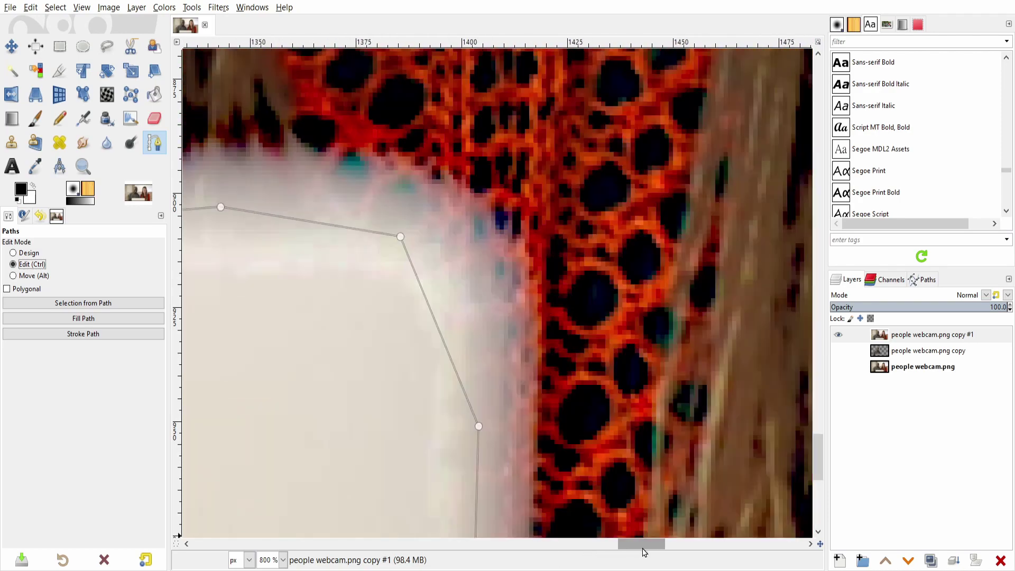
{"action": "scroll", "coordinate": [573, 312], "scroll_direction": "down", "scroll_amount": 5}
{"action": "scroll", "coordinate": [573, 312], "scroll_direction": "right", "scroll_amount": 10}
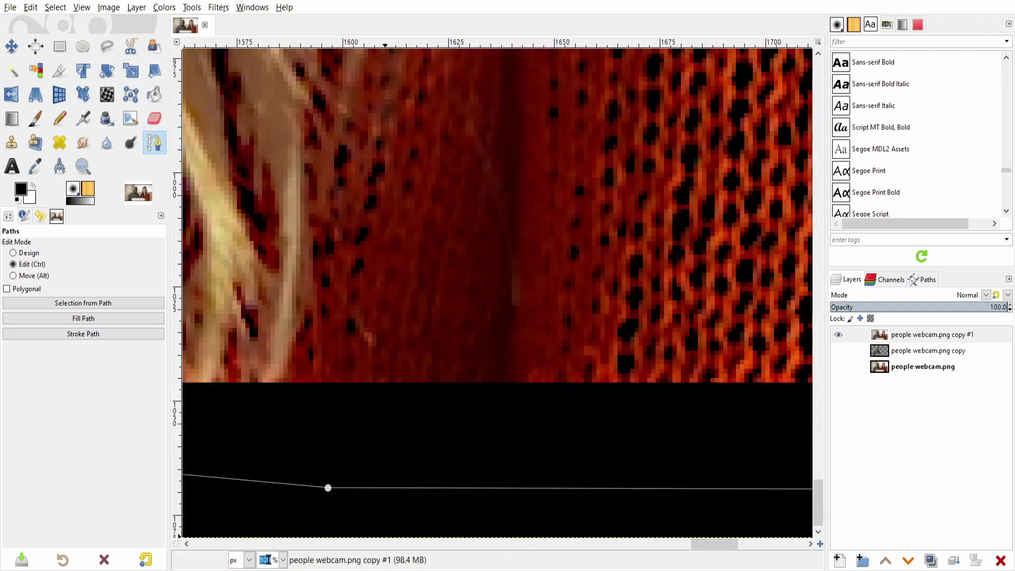
{"action": "key", "text": "shift+ctrl+j"}
{"action": "left_click", "coordinate": [82, 303]}
{"action": "left_click", "coordinate": [54, 7]}
{"action": "left_click", "coordinate": [74, 48]}
{"action": "key", "text": "Delete"}
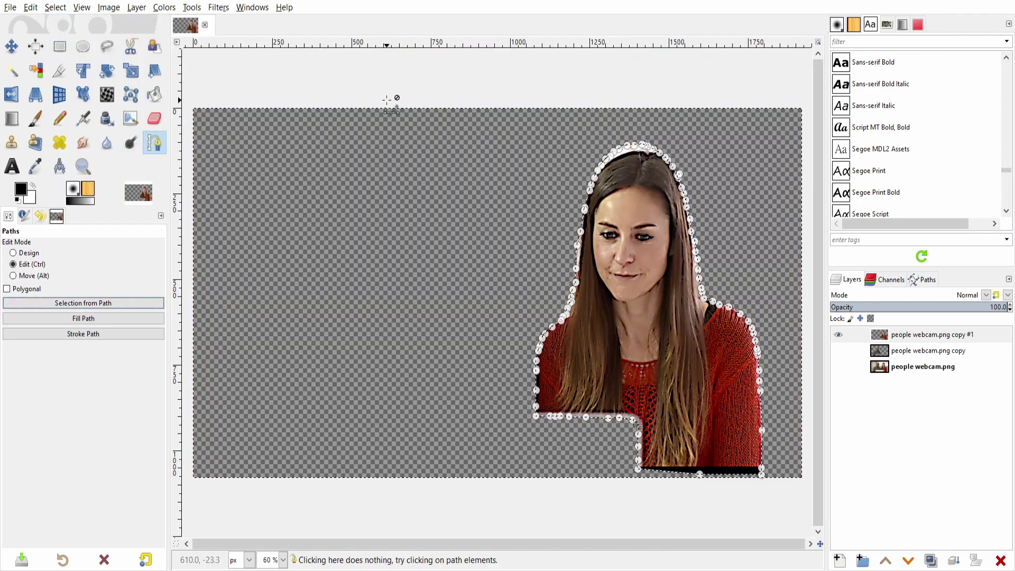
{"action": "left_click", "coordinate": [838, 351]}
{"action": "left_click", "coordinate": [838, 366]}
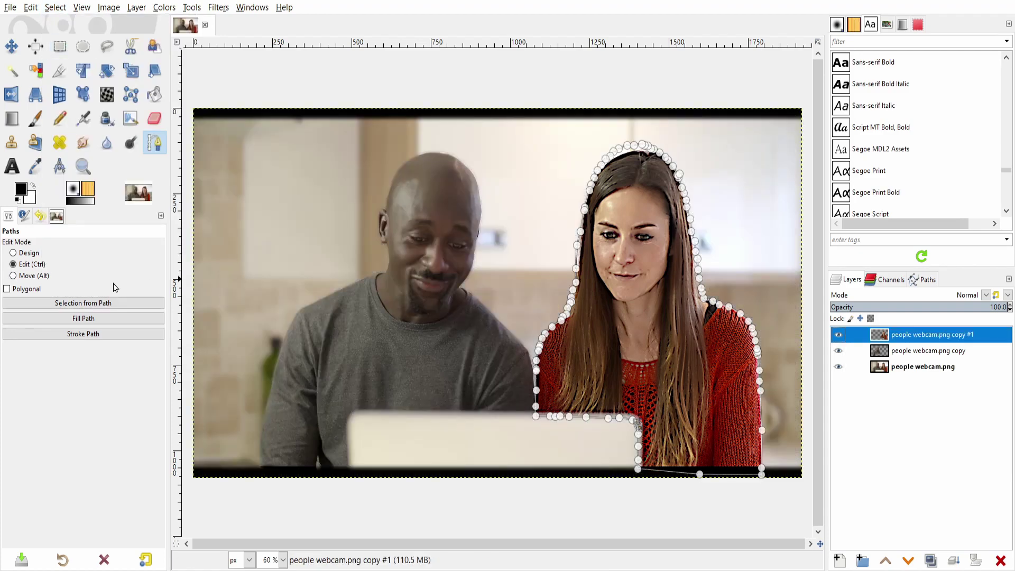
{"action": "left_click", "coordinate": [14, 43]}
{"action": "left_click", "coordinate": [927, 350]}
{"action": "left_click", "coordinate": [837, 335]}
{"action": "left_click", "coordinate": [837, 367]}
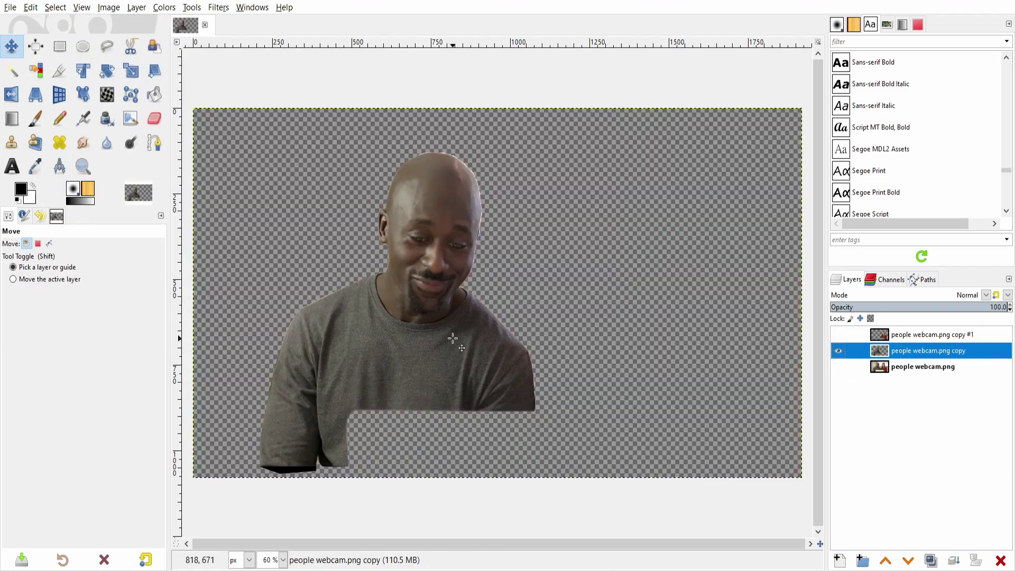
{"action": "left_click", "coordinate": [218, 7]}
{"action": "left_click", "coordinate": [450, 179]}
{"action": "mouse_move", "coordinate": [11, 231]}
{"action": "left_mouse_down"}
{"action": "mouse_move", "coordinate": [104, 231]}
{"action": "mouse_move", "coordinate": [160, 214]}
{"action": "mouse_move", "coordinate": [104, 201]}
{"action": "left_mouse_up"}
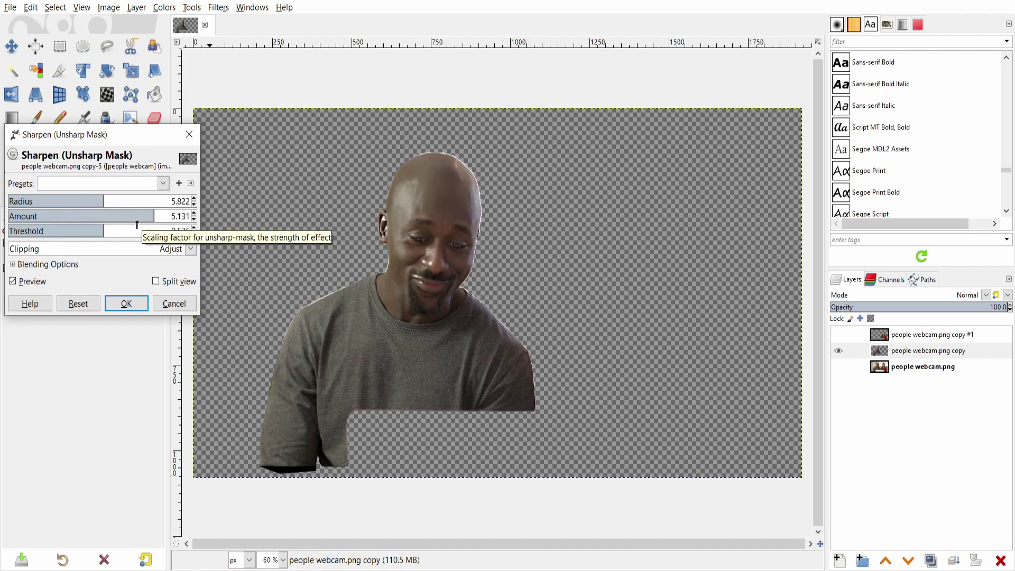
{"action": "left_click", "coordinate": [120, 216]}
{"action": "left_click", "coordinate": [95, 230]}
{"action": "left_click", "coordinate": [126, 303]}
{"action": "left_click", "coordinate": [837, 334]}
{"action": "left_click", "coordinate": [838, 366]}
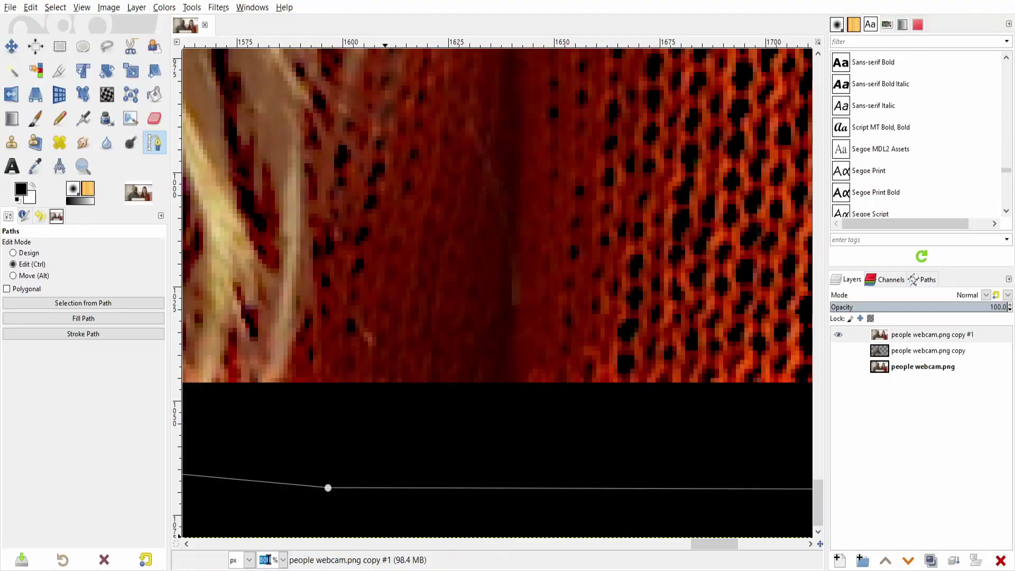
{"action": "type", "text": "60"}
{"action": "key", "text": "Return"}
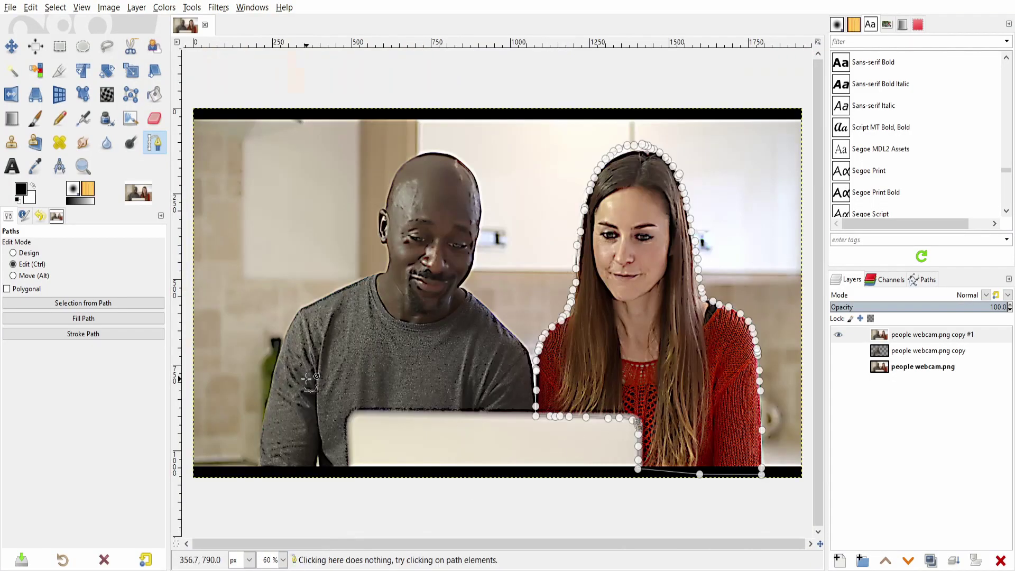
Delete everything outside the woman's path, deselect, and show the man's layer and the original photo
{"action": "left_click", "coordinate": [81, 306]}
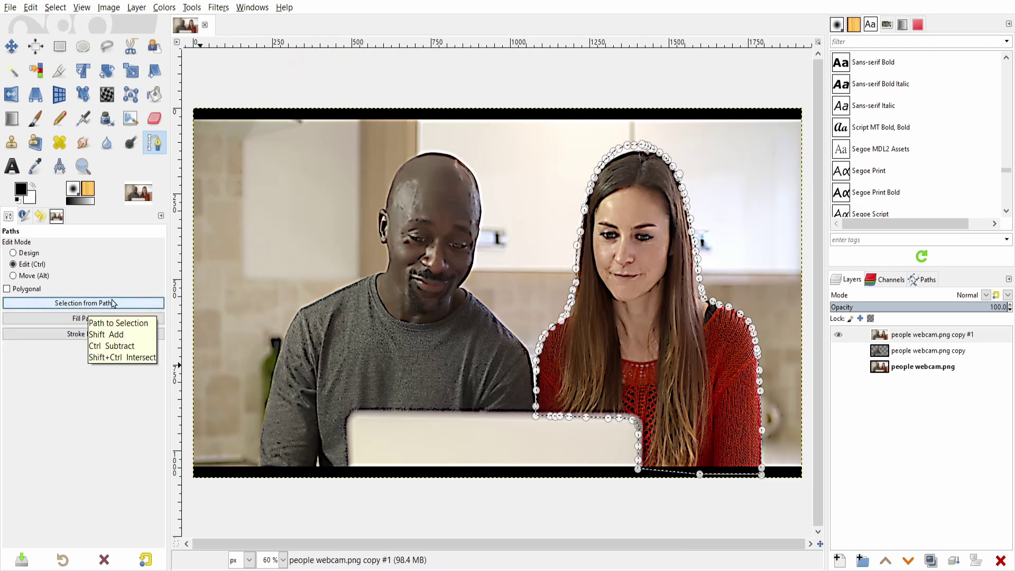
{"action": "left_click", "coordinate": [52, 10]}
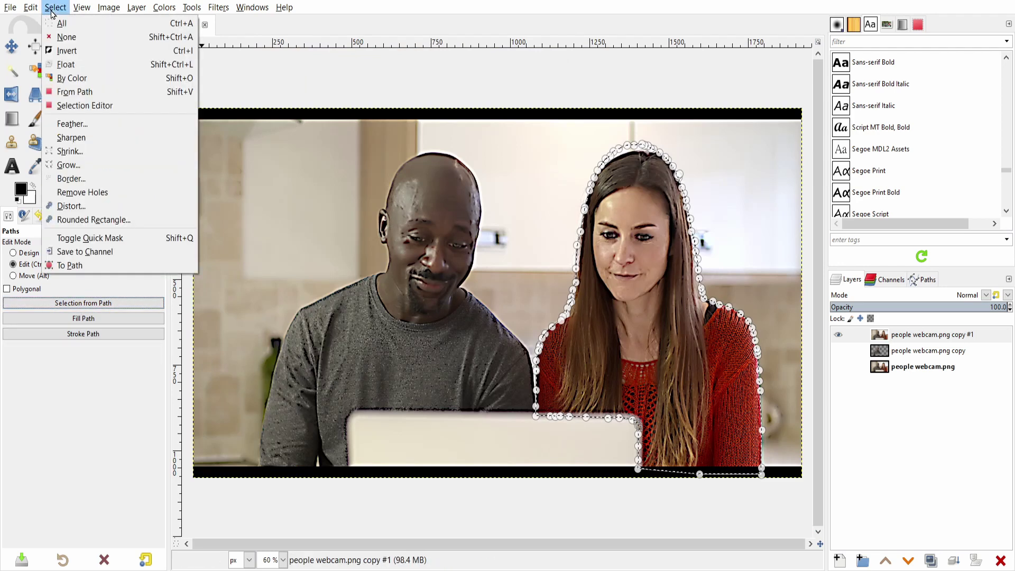
{"action": "left_click", "coordinate": [60, 52]}
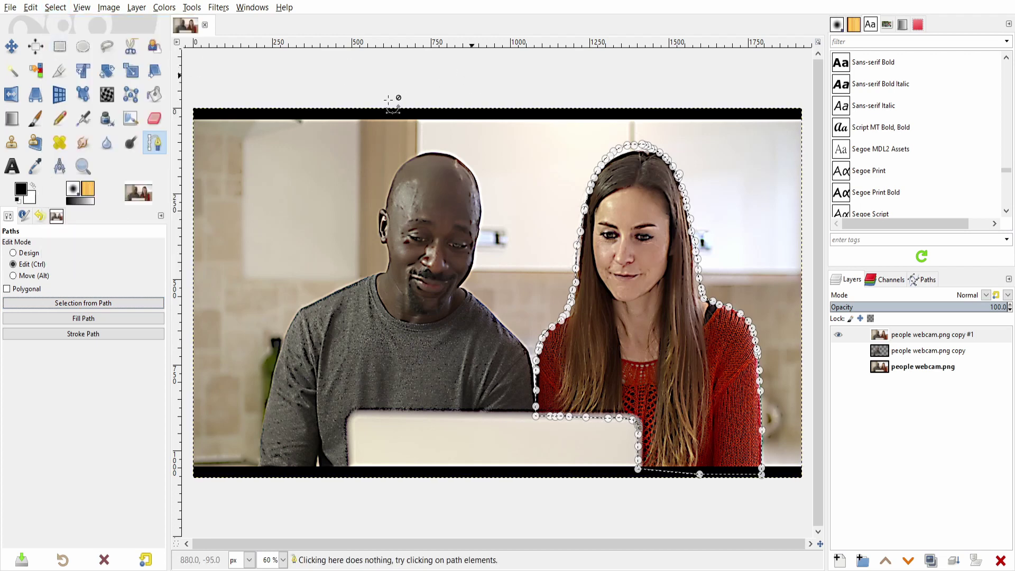
{"action": "key", "text": "Delete"}
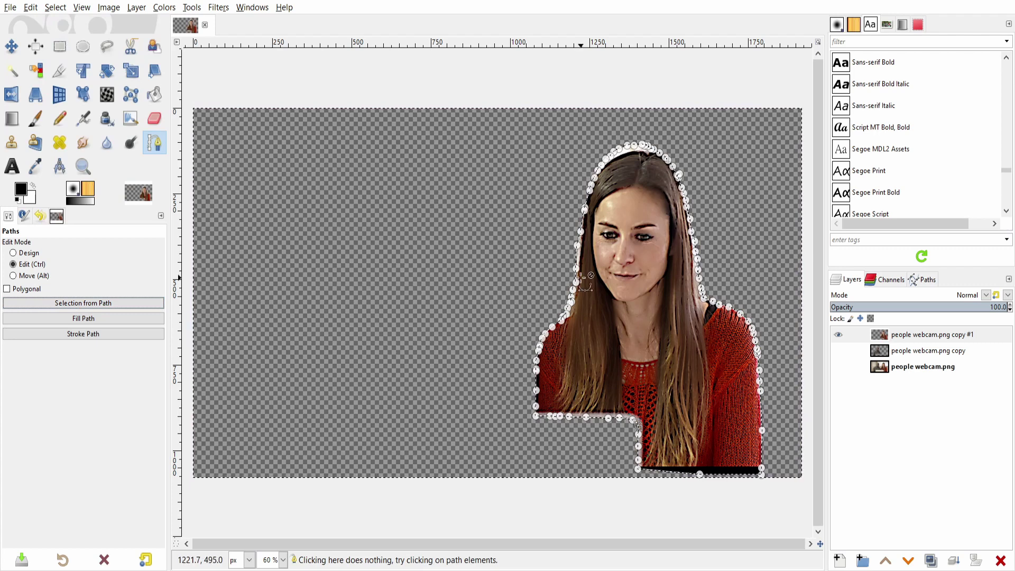
{"action": "left_click", "coordinate": [55, 7]}
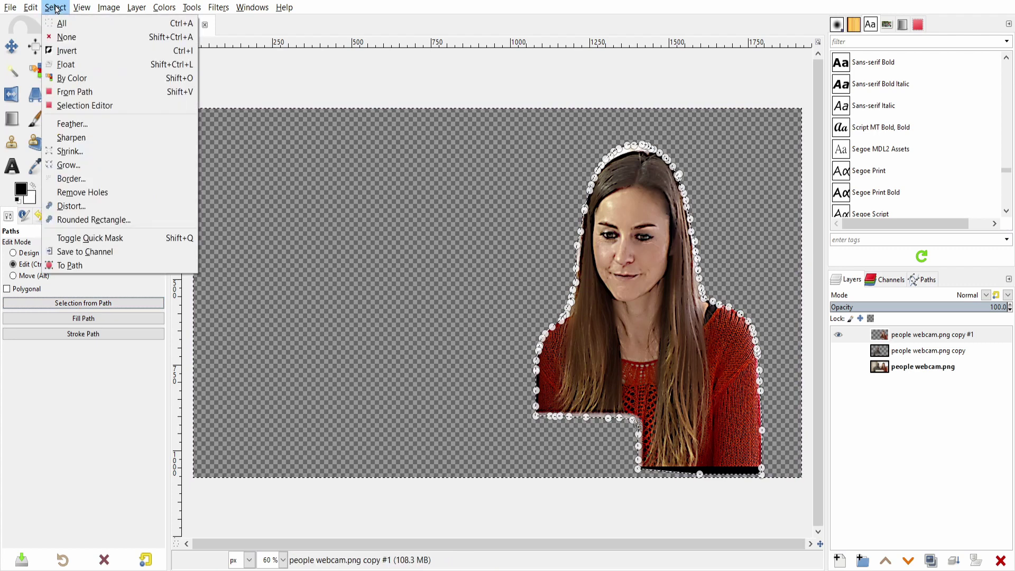
{"action": "left_click", "coordinate": [59, 37]}
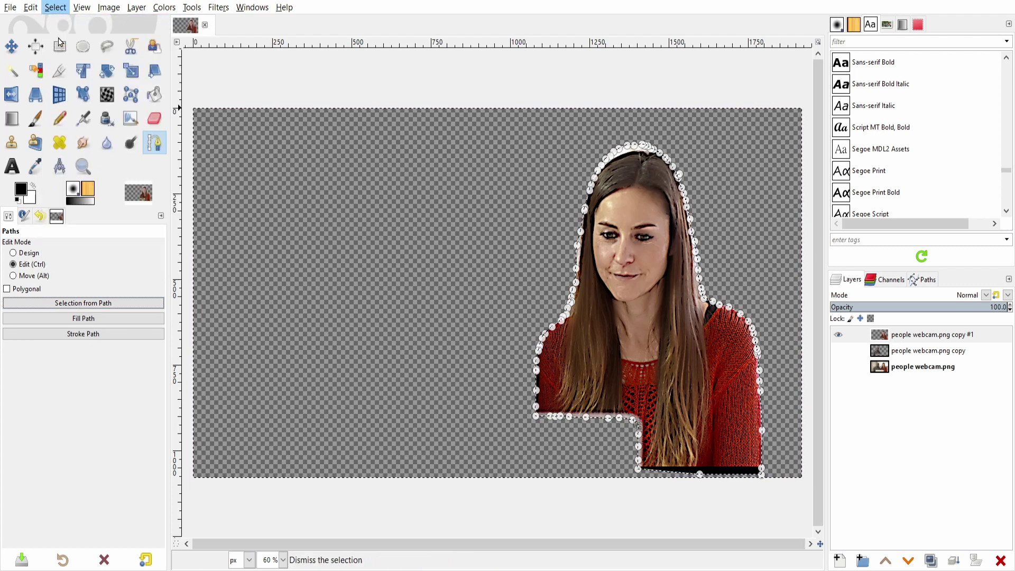
{"action": "left_click", "coordinate": [840, 352]}
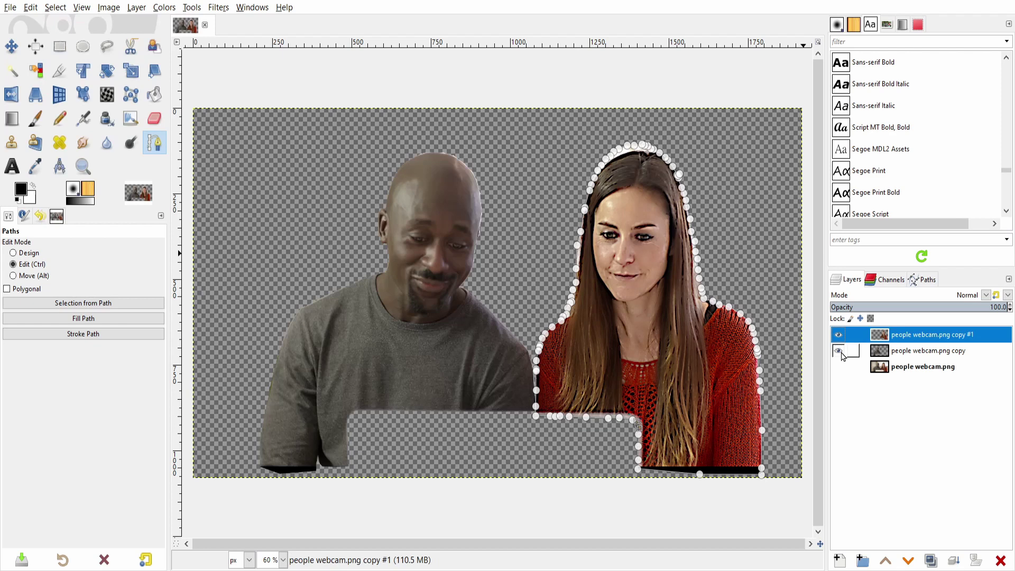
{"action": "left_click", "coordinate": [839, 367]}
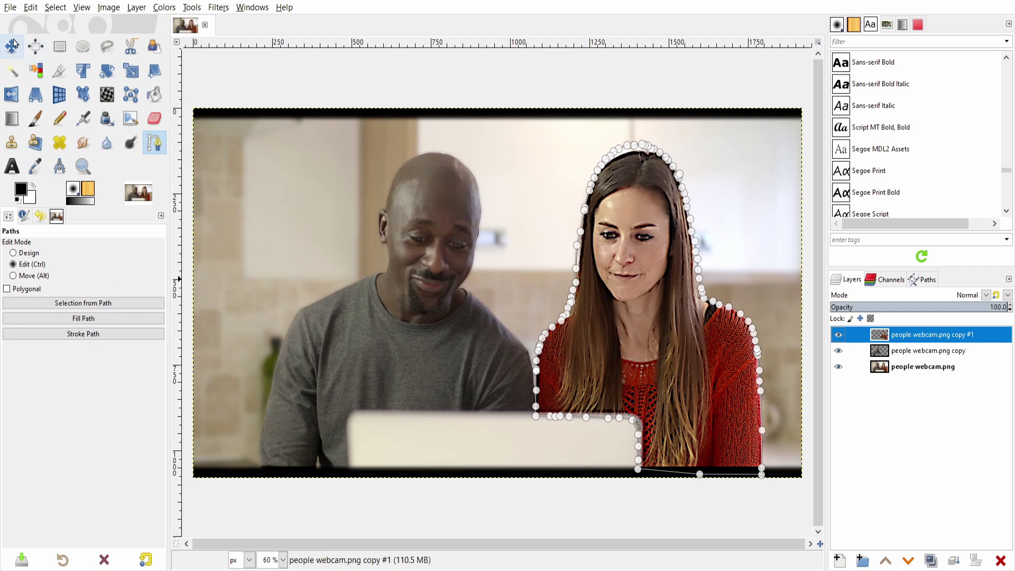
With the Move tool, select the 'people webcam.png copy' layer and hide the top and bottom layers
{"action": "left_click", "coordinate": [12, 45]}
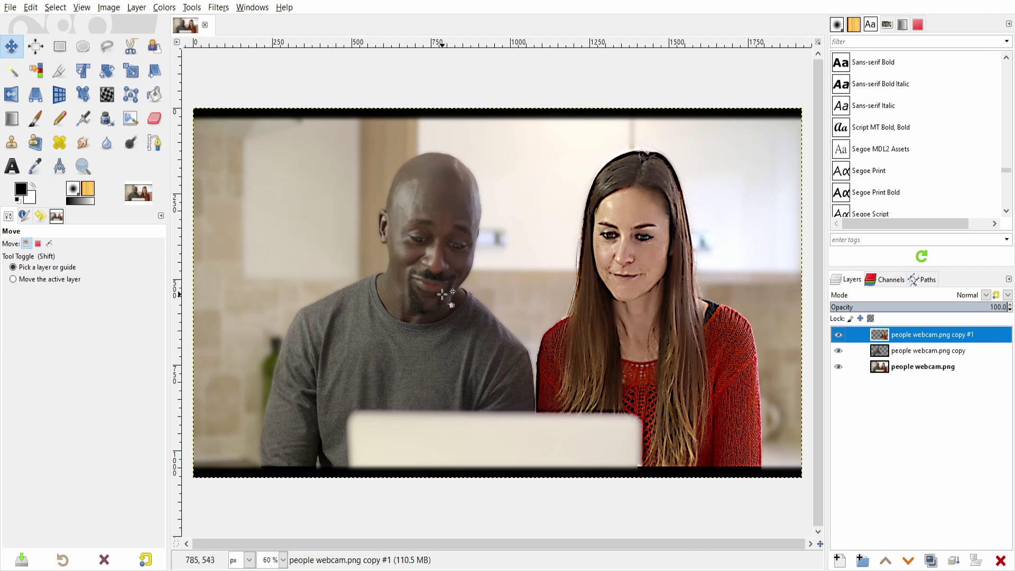
{"action": "left_click", "coordinate": [946, 353]}
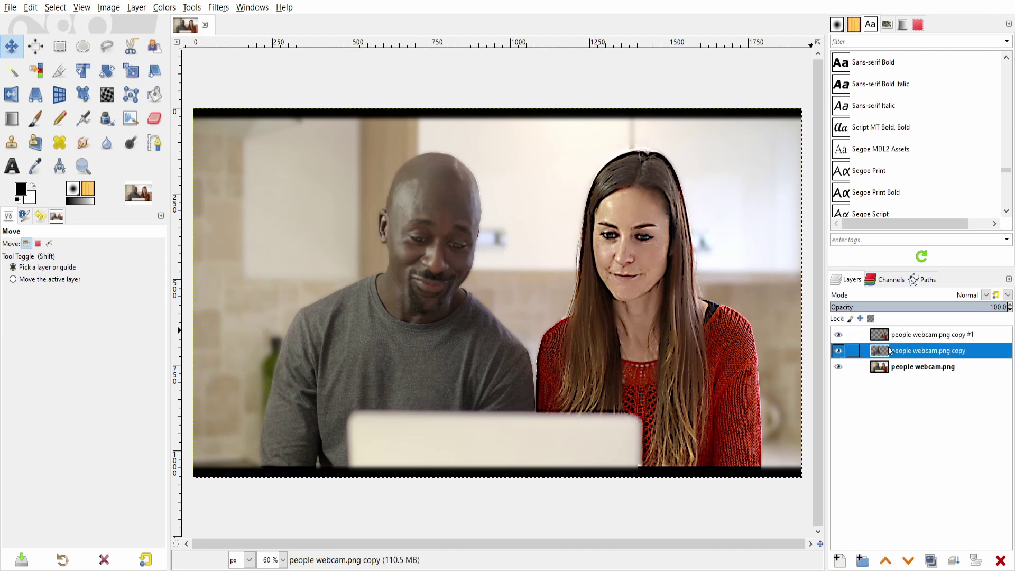
{"action": "left_click", "coordinate": [838, 335]}
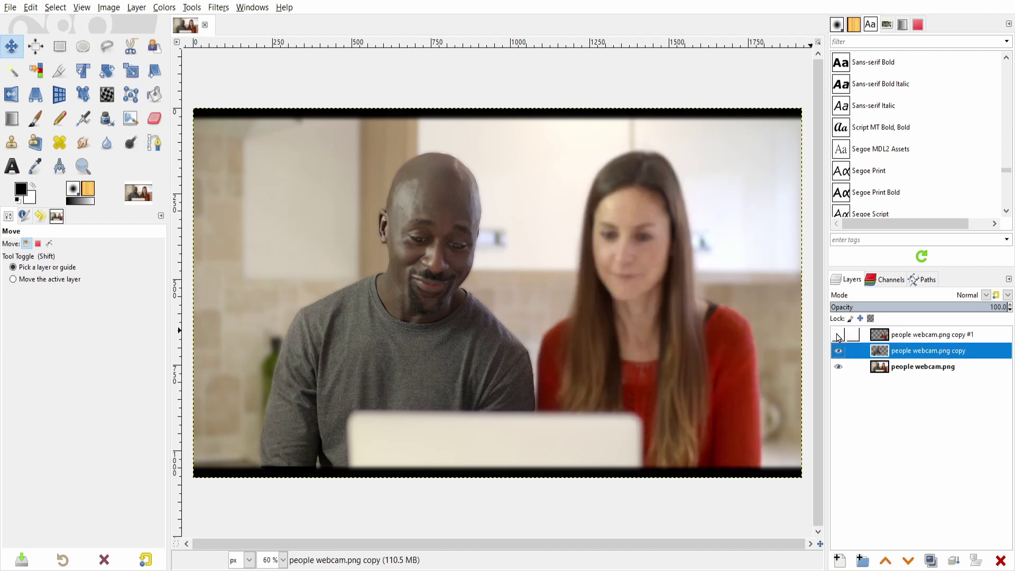
{"action": "left_click", "coordinate": [838, 367]}
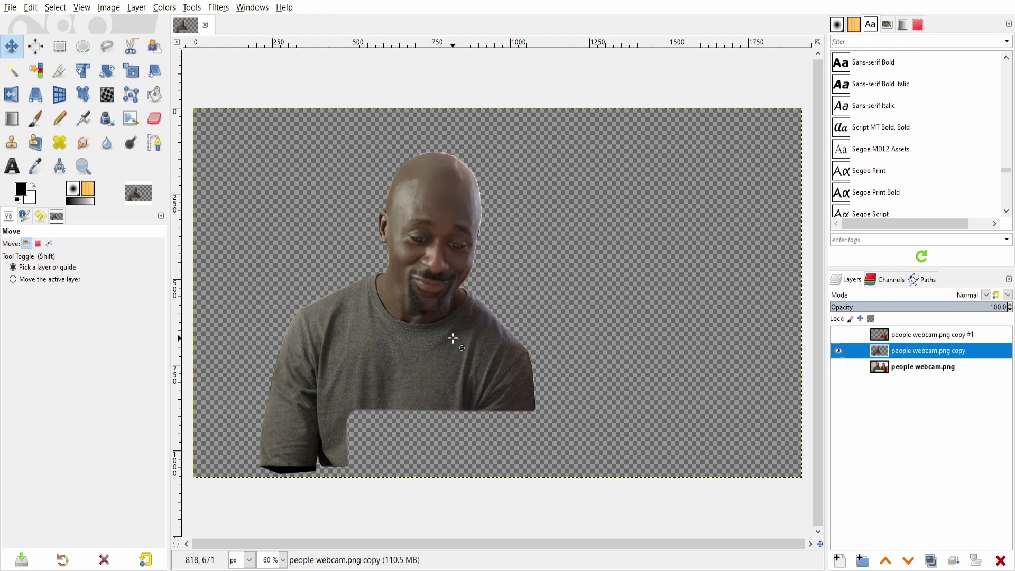
Unsharp Mask the man's layer (radius 2.376, amount 2.300, threshold 0.538), then show all layers
{"action": "left_click", "coordinate": [211, 10]}
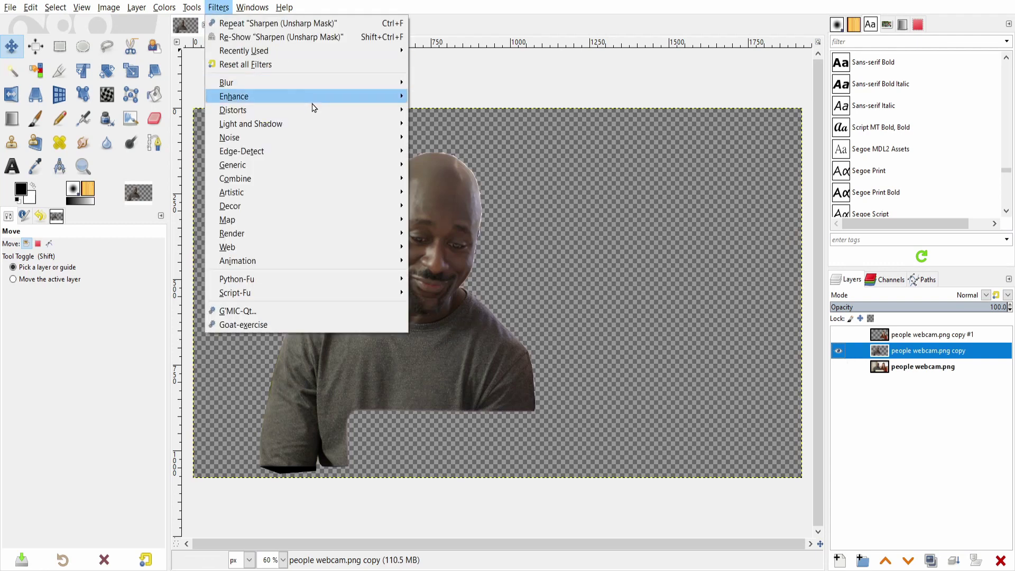
{"action": "mouse_move", "coordinate": [234, 96]}
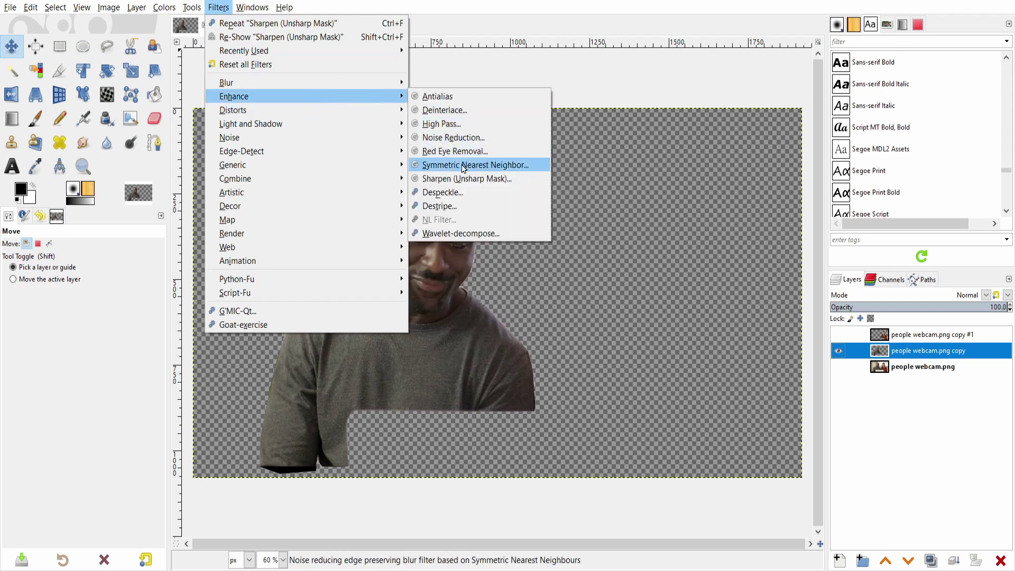
{"action": "left_click", "coordinate": [462, 179]}
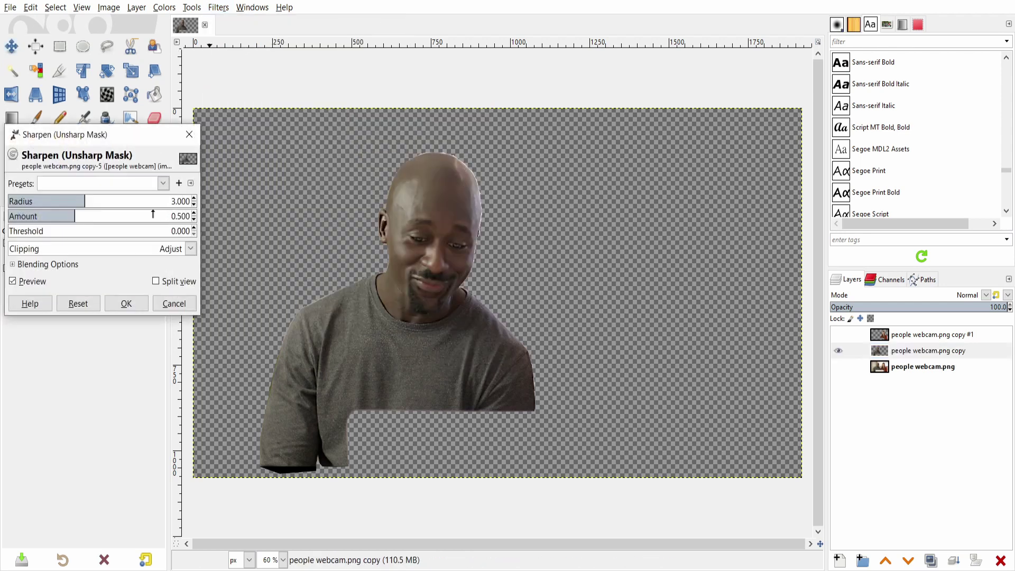
{"action": "left_click_drag", "start_coordinate": [41, 231], "coordinate": [88, 231]}
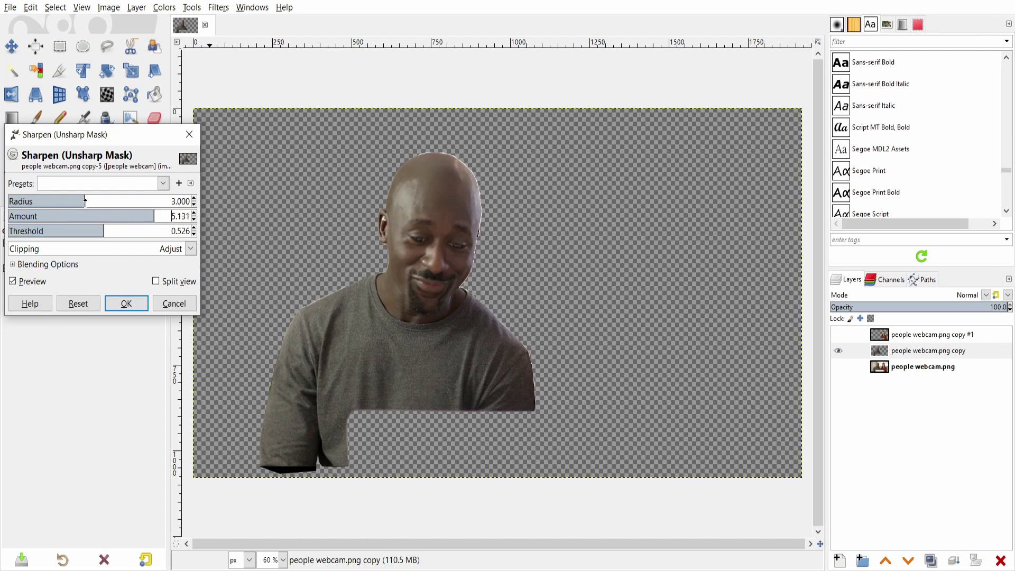
{"action": "mouse_move", "coordinate": [84, 202]}
{"action": "left_mouse_down"}
{"action": "mouse_move", "coordinate": [194, 208]}
{"action": "mouse_move", "coordinate": [147, 210]}
{"action": "left_mouse_up"}
{"action": "left_click", "coordinate": [148, 221]}
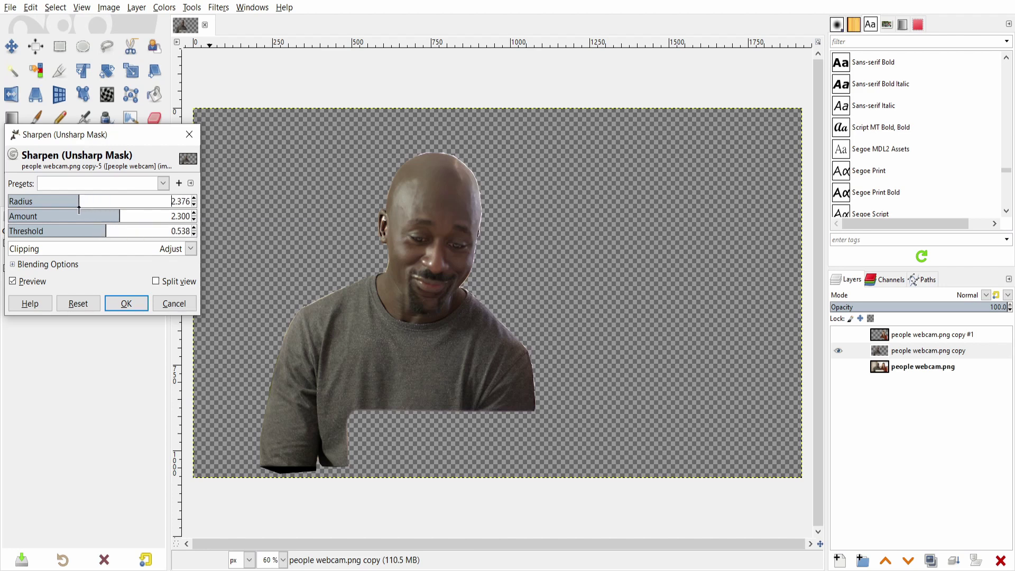
{"action": "left_click", "coordinate": [125, 301]}
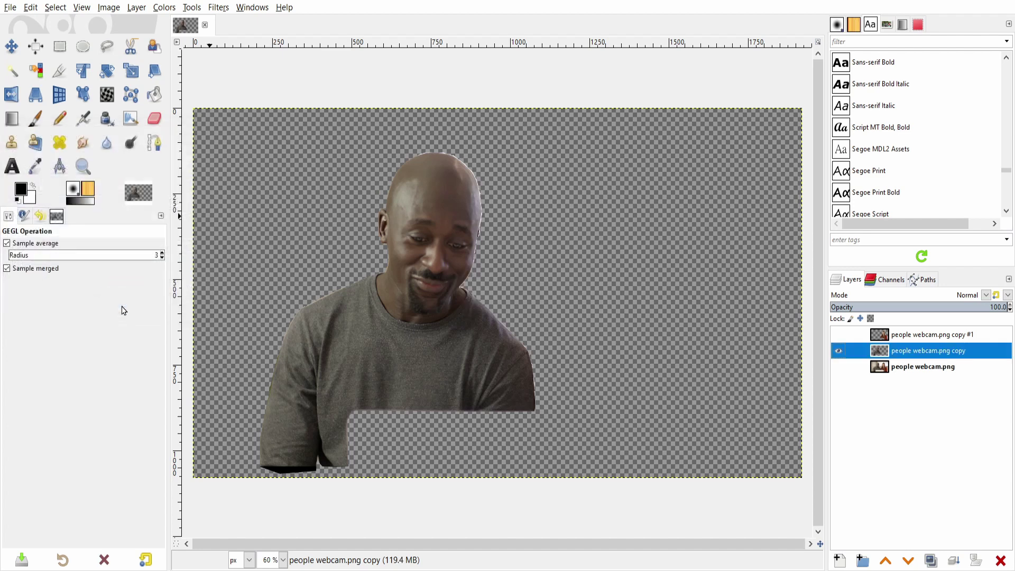
{"action": "left_click", "coordinate": [838, 335]}
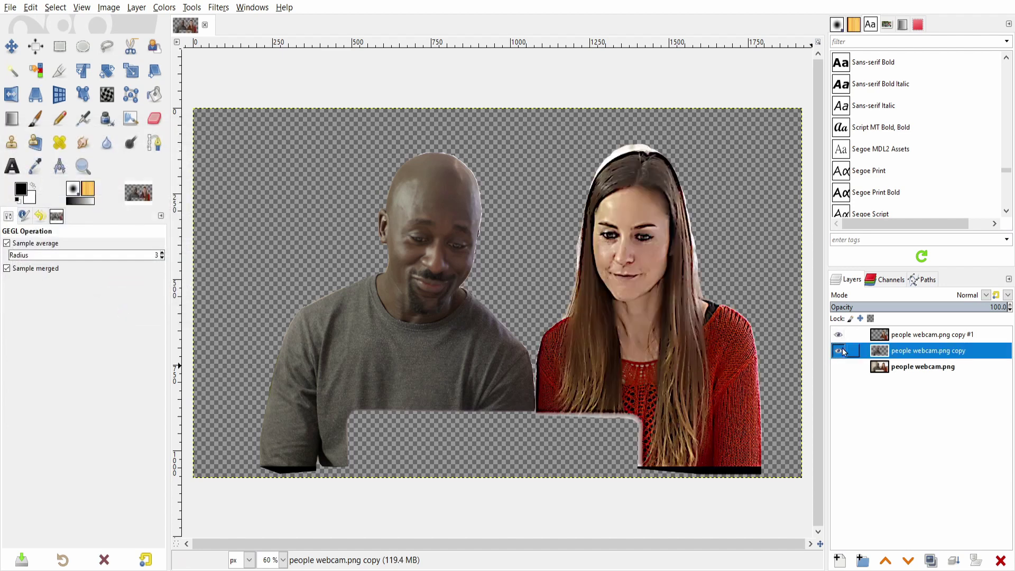
{"action": "left_click", "coordinate": [838, 366]}
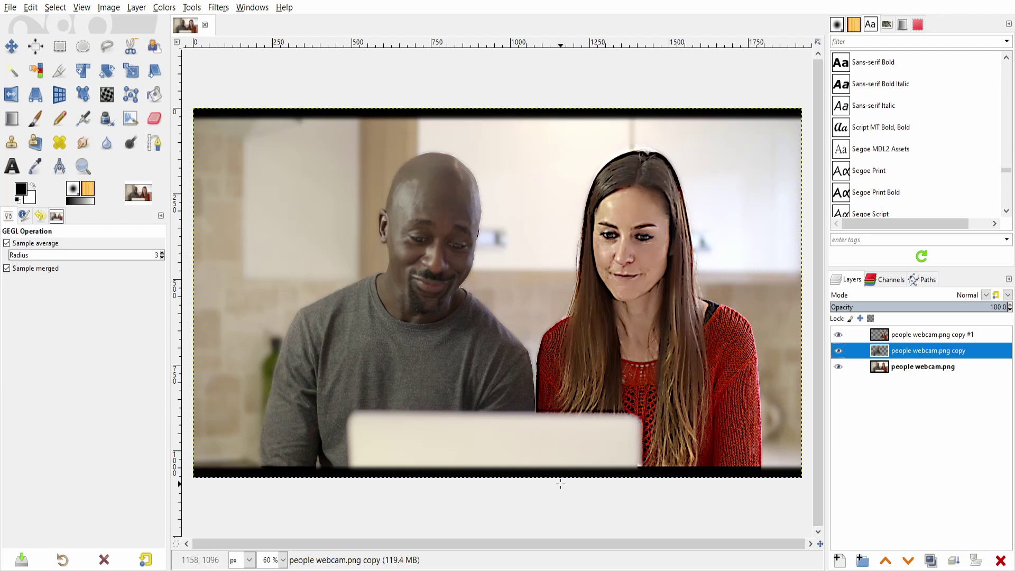
Bring up Export As for people webcam.png in the photo editing resources folder
{"action": "left_click", "coordinate": [11, 8]}
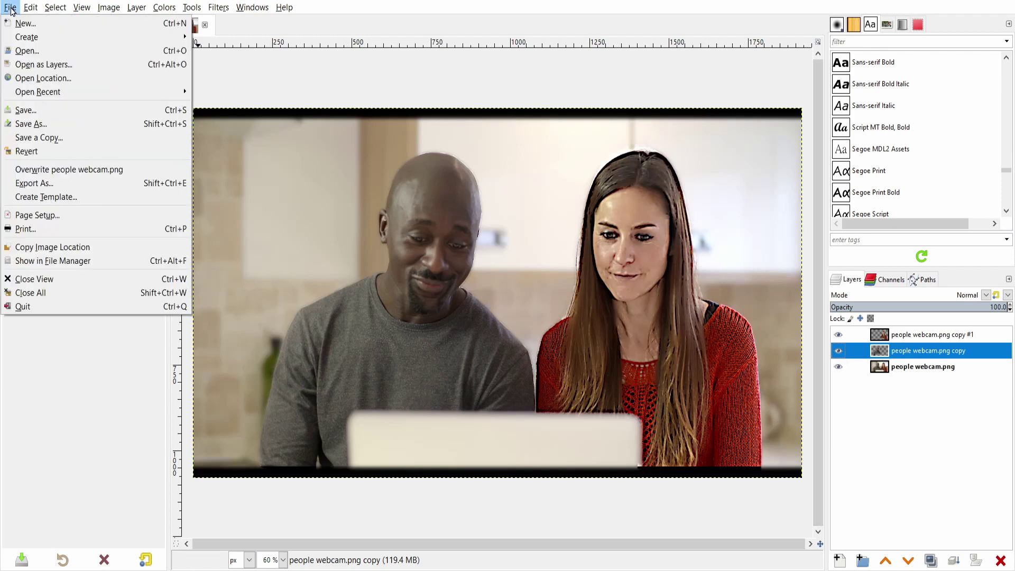
{"action": "left_click", "coordinate": [94, 184]}
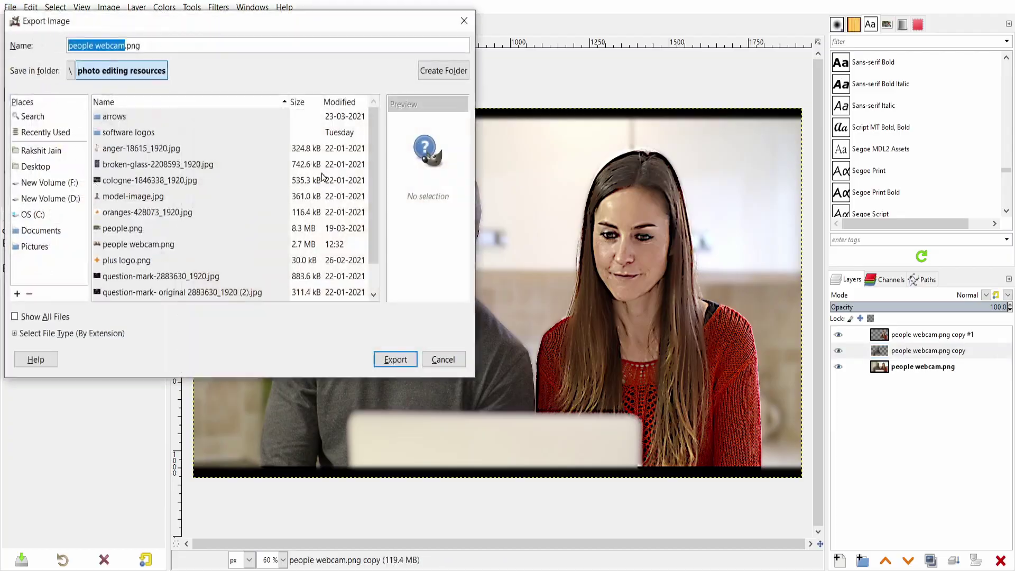